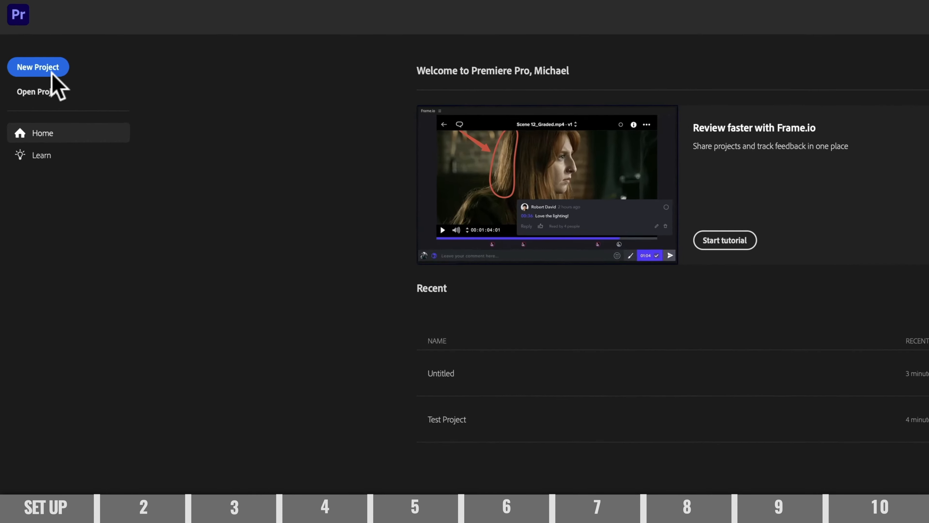
Start a new project and name it with the editor's first name followed by "Edit".
click(46, 84)
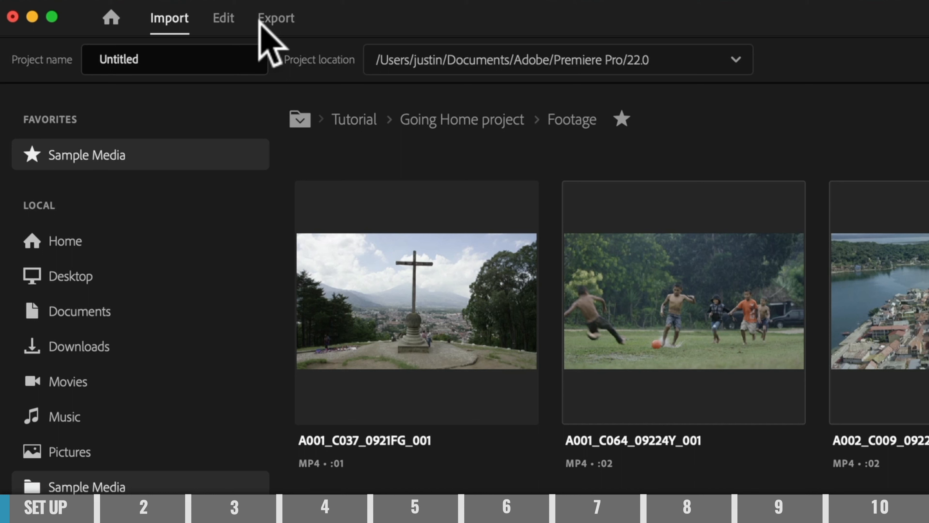
click(163, 59)
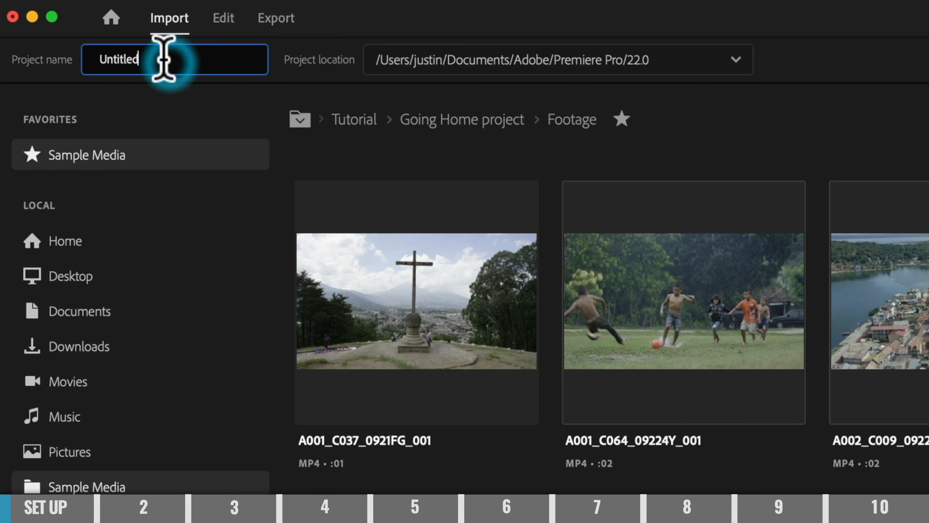
click(44, 59)
text(Ju)
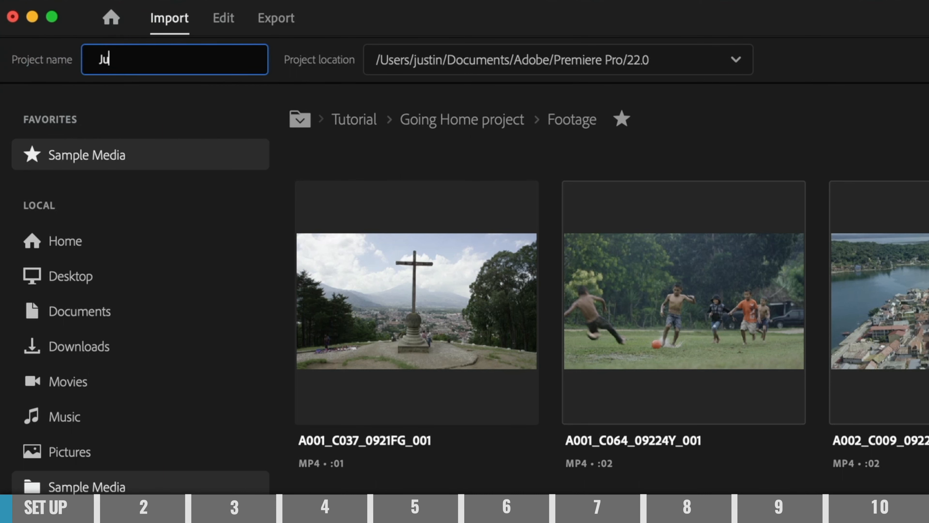
text(stin Edit)
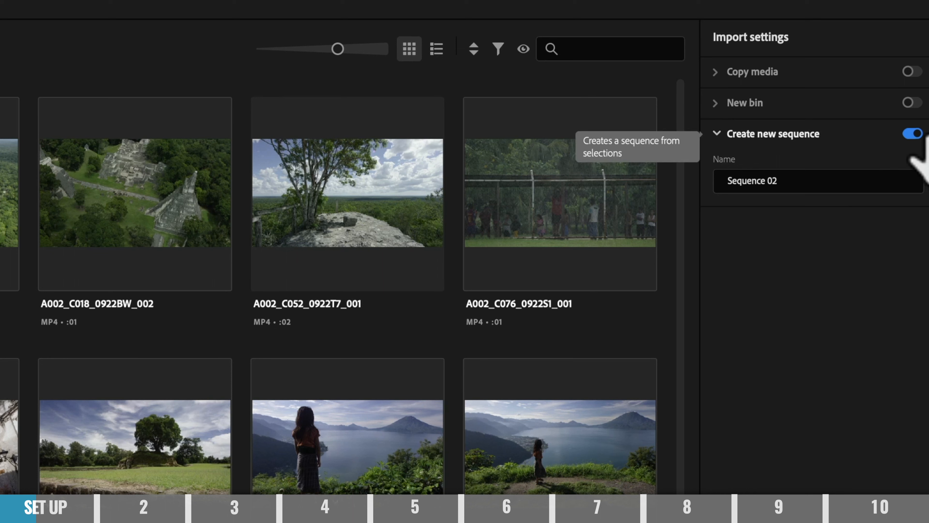
Turn off automatic sequence creation and create the project after browsing to the Footage folder inside Video Files on the Desktop.
click(914, 134)
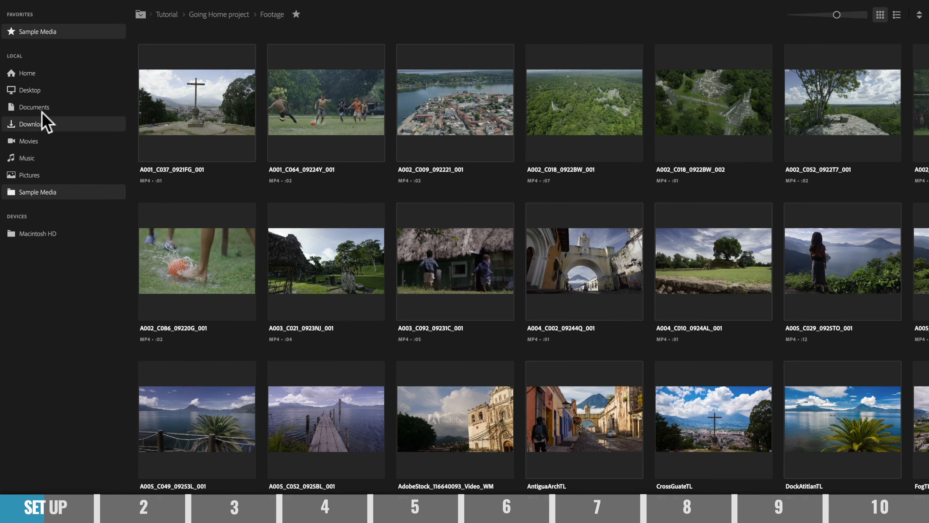
click(41, 90)
double_click(583, 129)
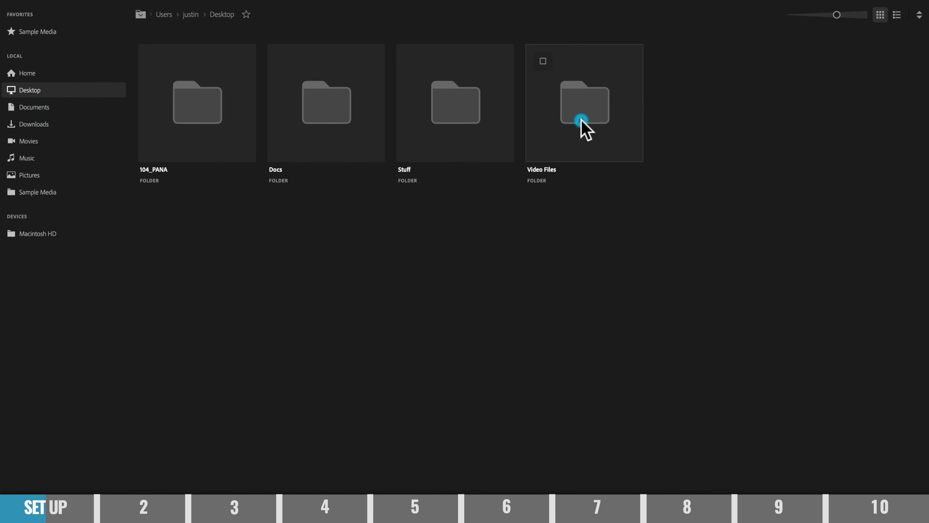
double_click(333, 89)
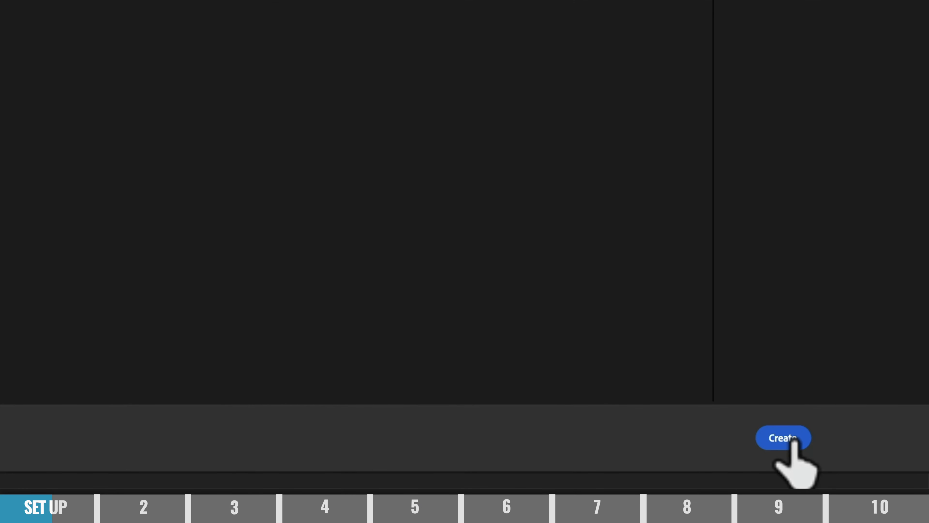
click(793, 441)
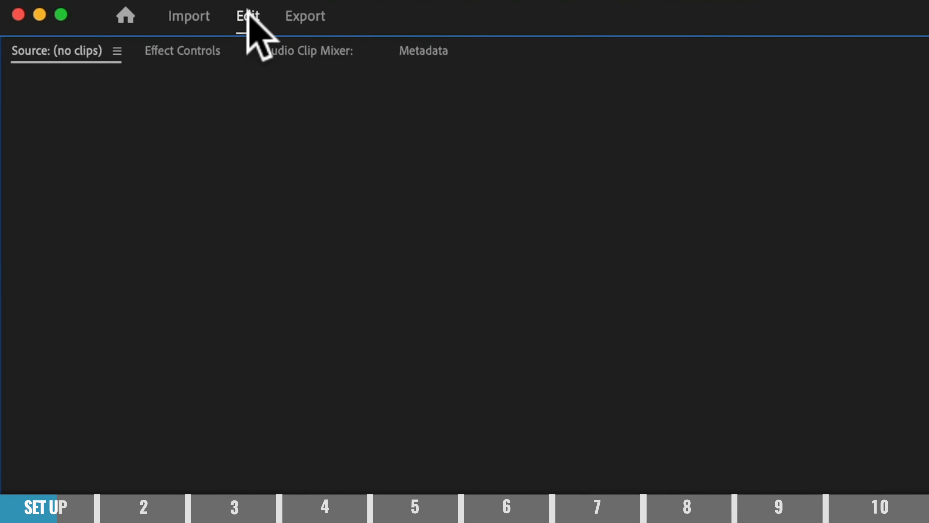
Look over the import, editing and export workspaces and the media and effects browsers, ending at the project's media list.
click(200, 17)
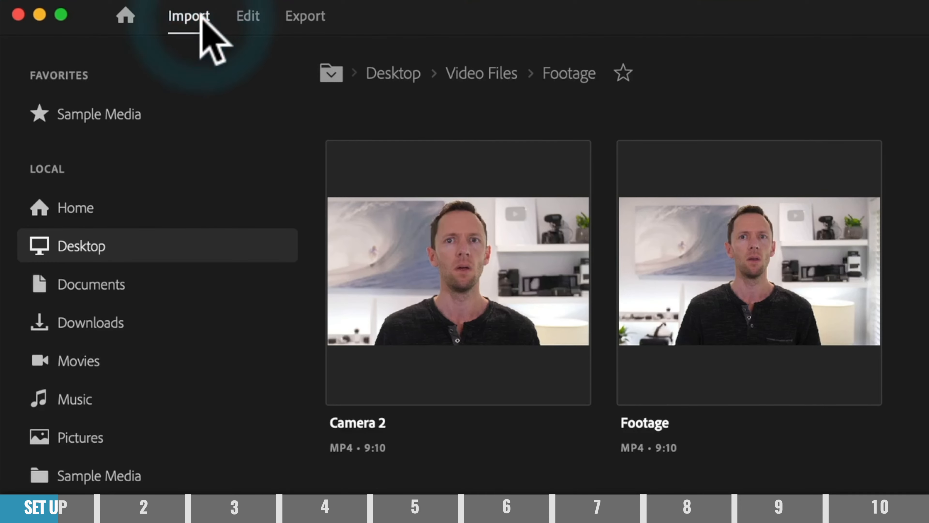
click(245, 17)
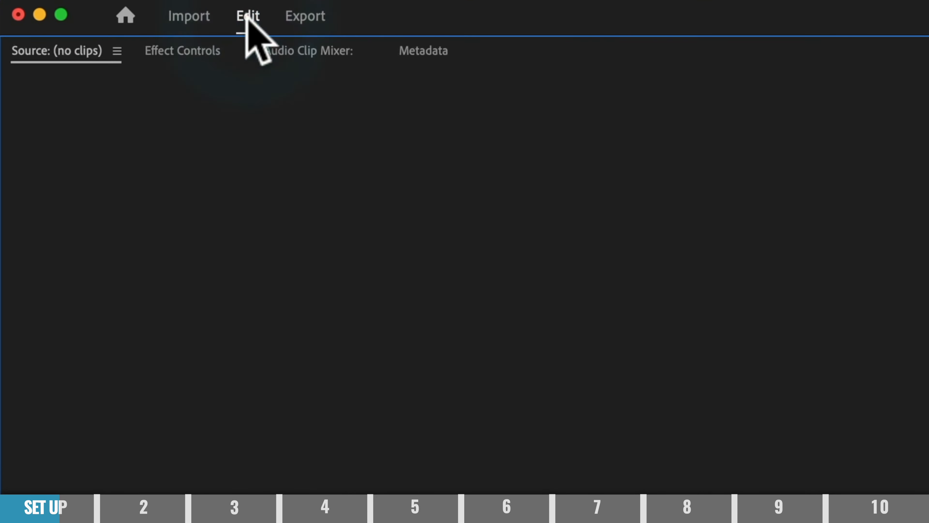
click(288, 17)
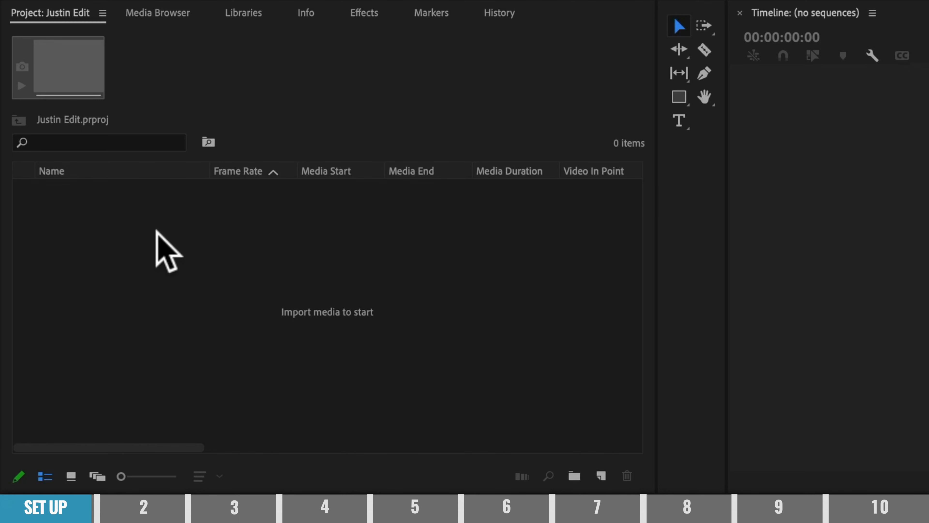
click(165, 12)
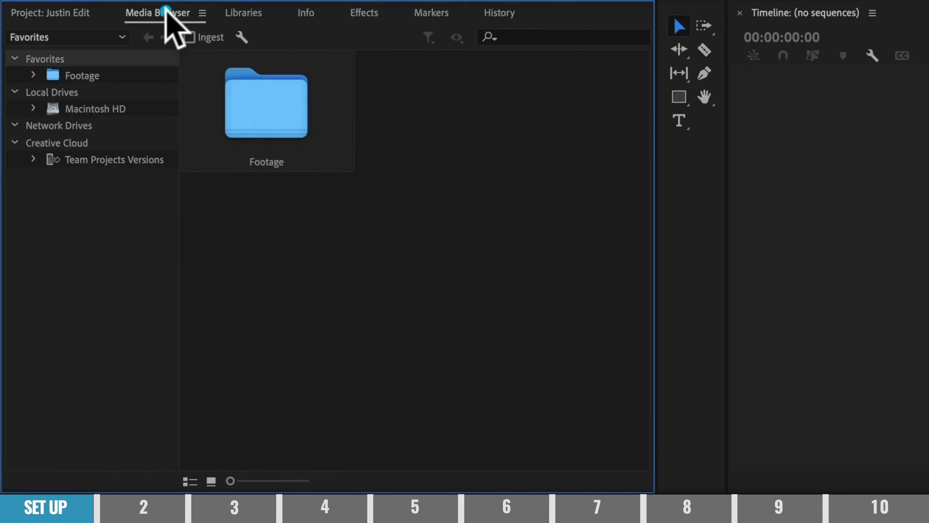
click(364, 13)
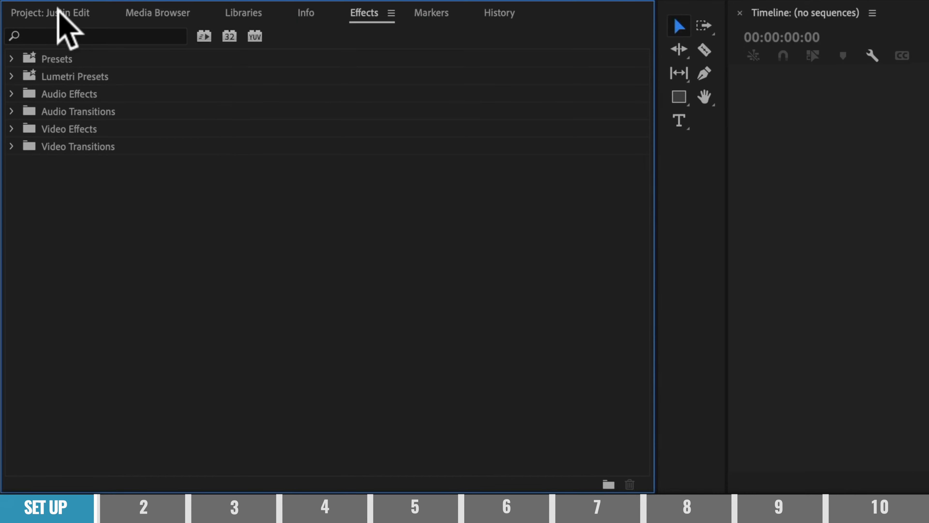
click(58, 11)
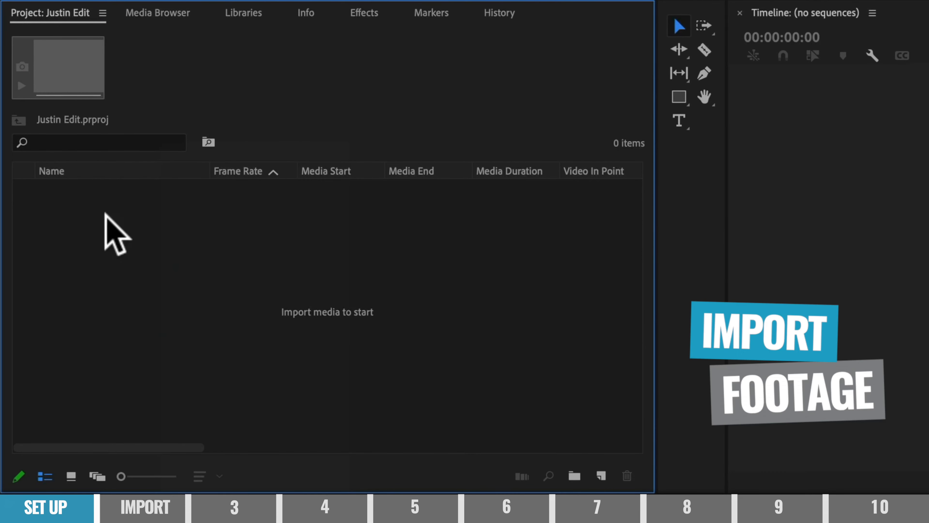
Import the Video Files folder from the Desktop into the project and expand its bin.
right_click(142, 268)
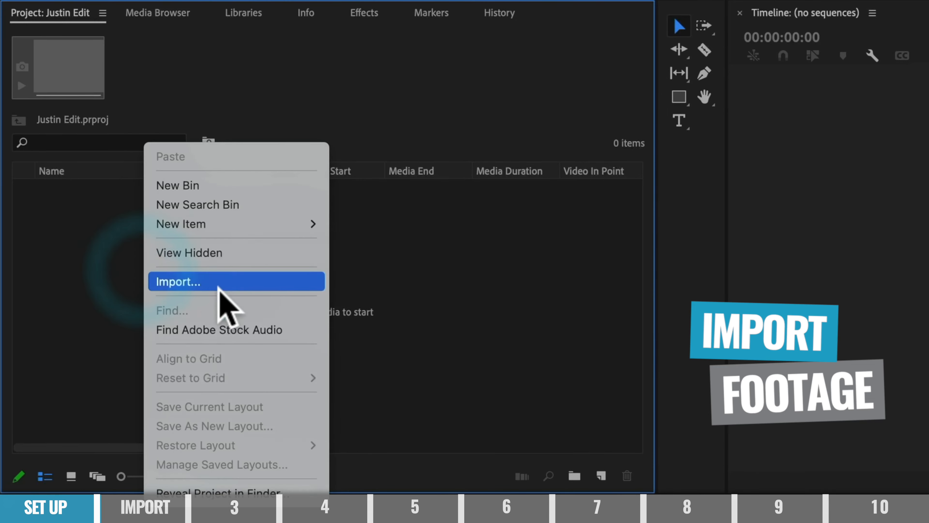
click(218, 297)
click(63, 4)
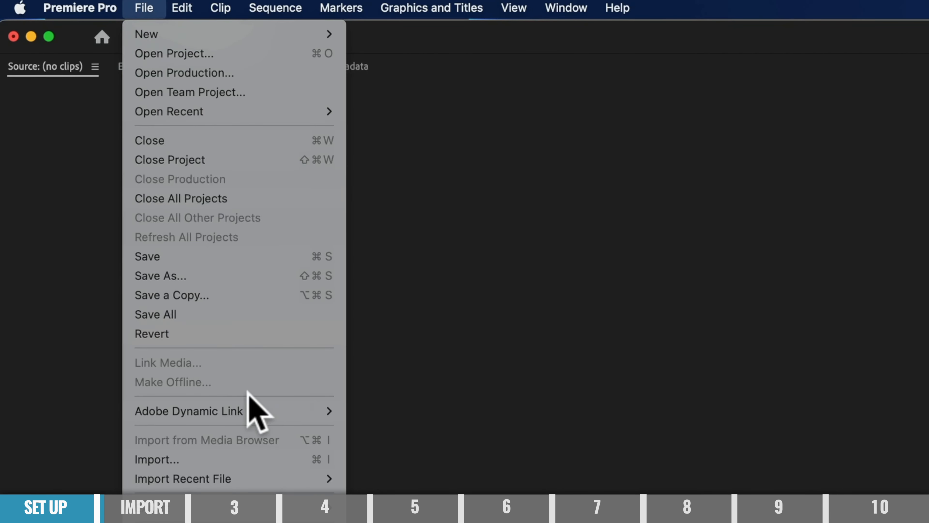
click(261, 460)
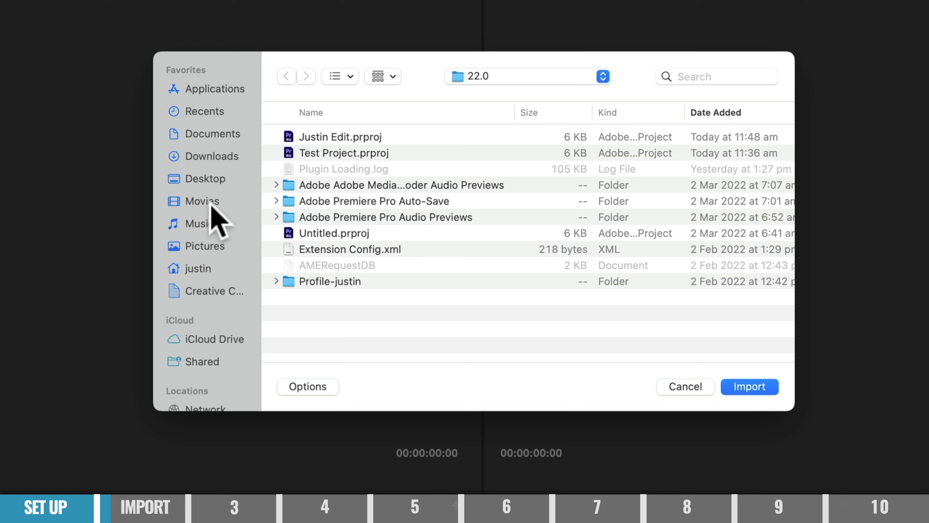
click(210, 179)
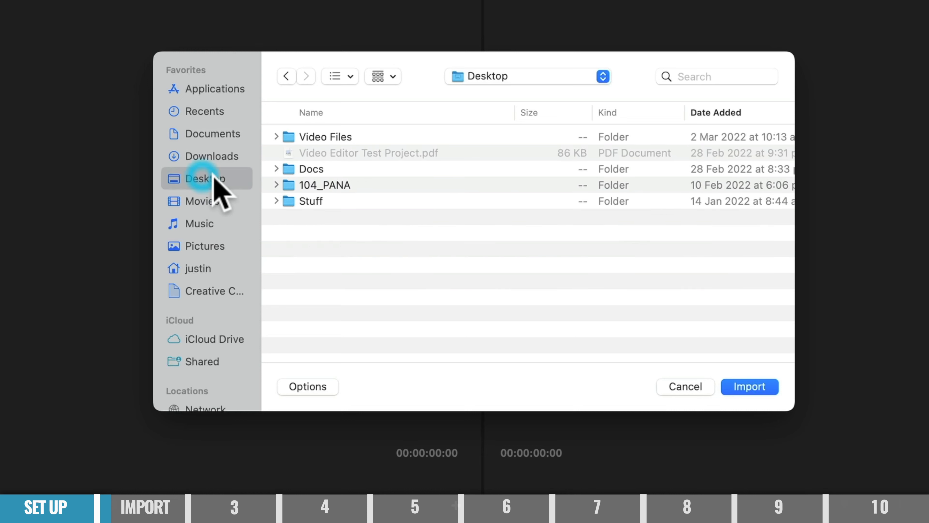
double_click(304, 137)
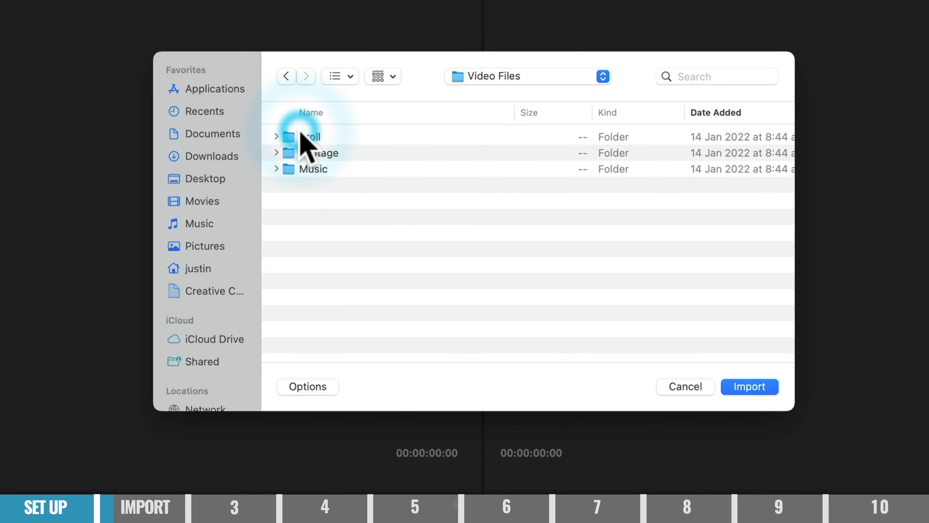
click(751, 387)
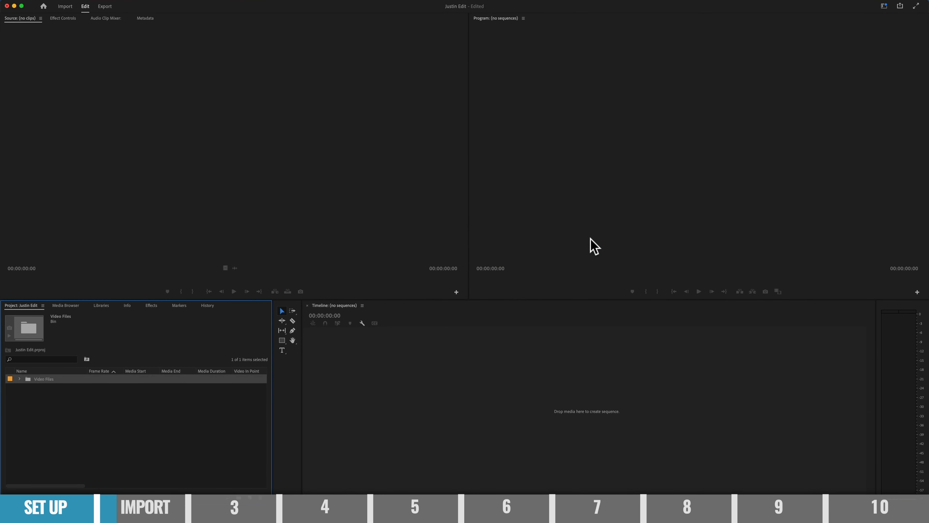
click(20, 378)
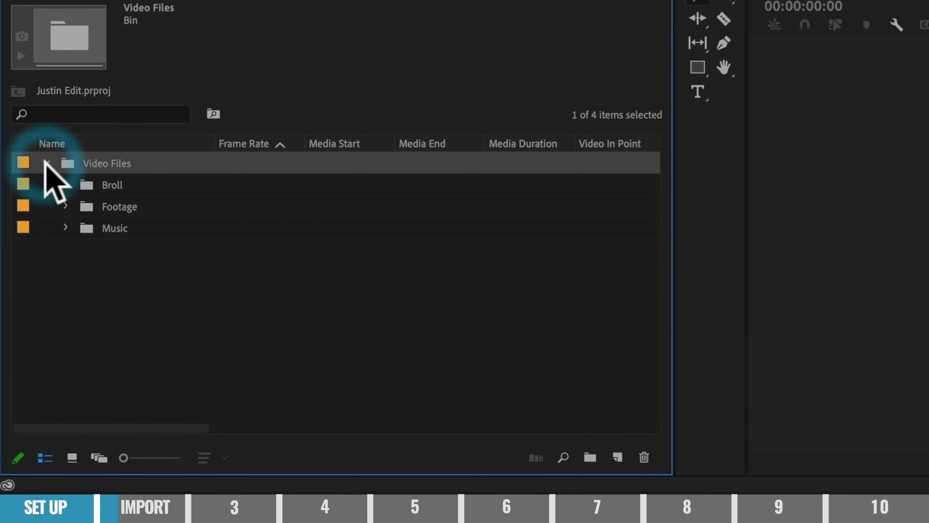
click(65, 182)
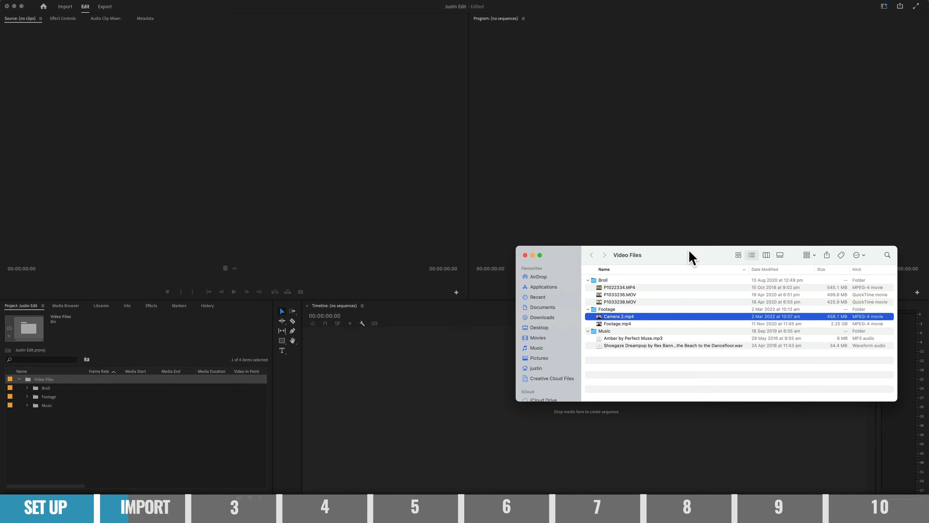
Switch to Finder and select the B-roll, footage and music files in the Video Files folder.
drag(636, 366, 616, 293)
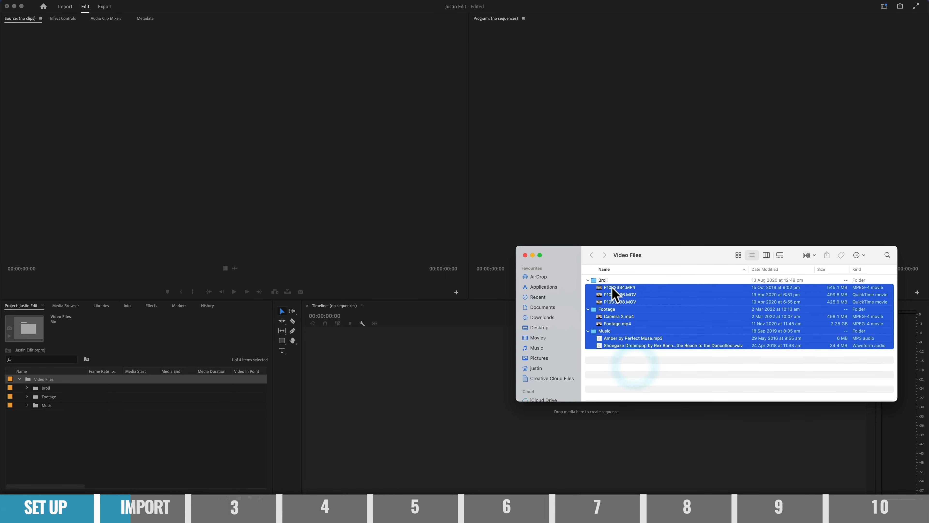
click(126, 491)
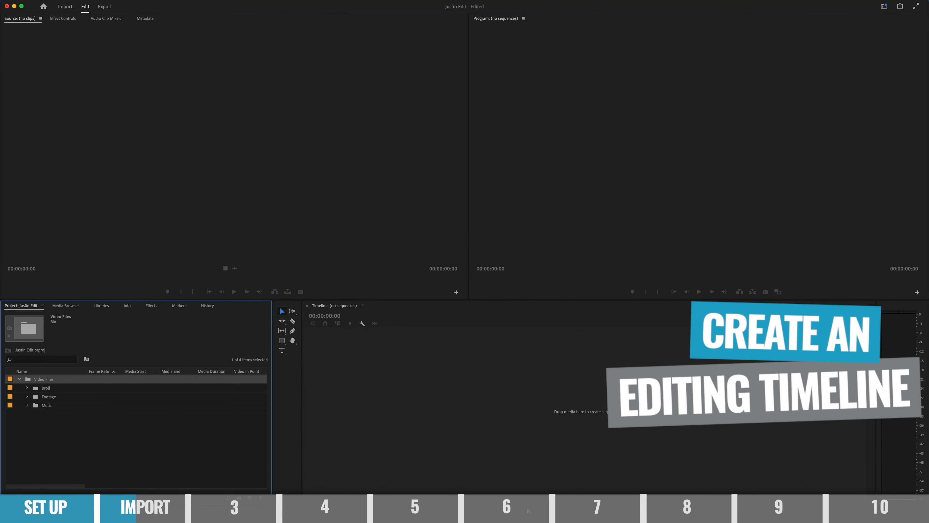
Create a sequence by placing Footage.mp4 from the Footage bin in the empty timeline.
click(26, 396)
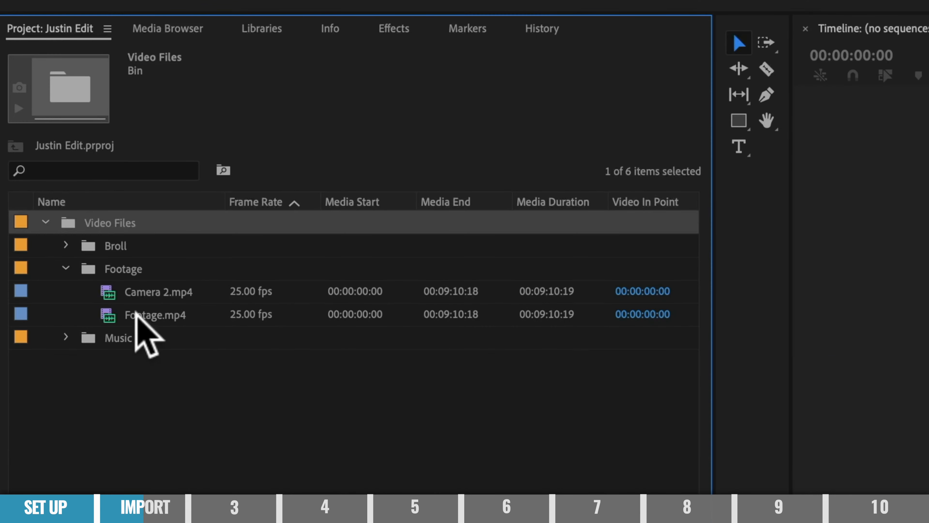
drag(138, 314, 928, 200)
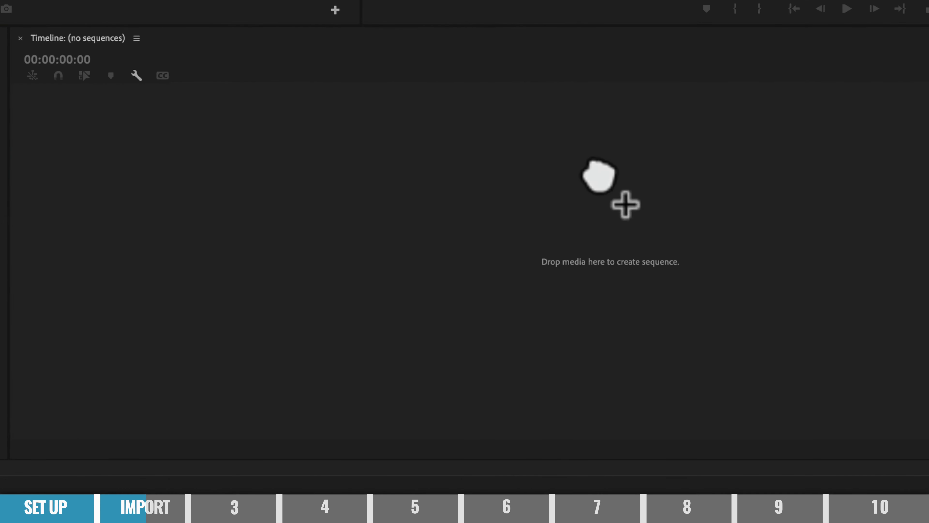
drag(599, 175, 502, 259)
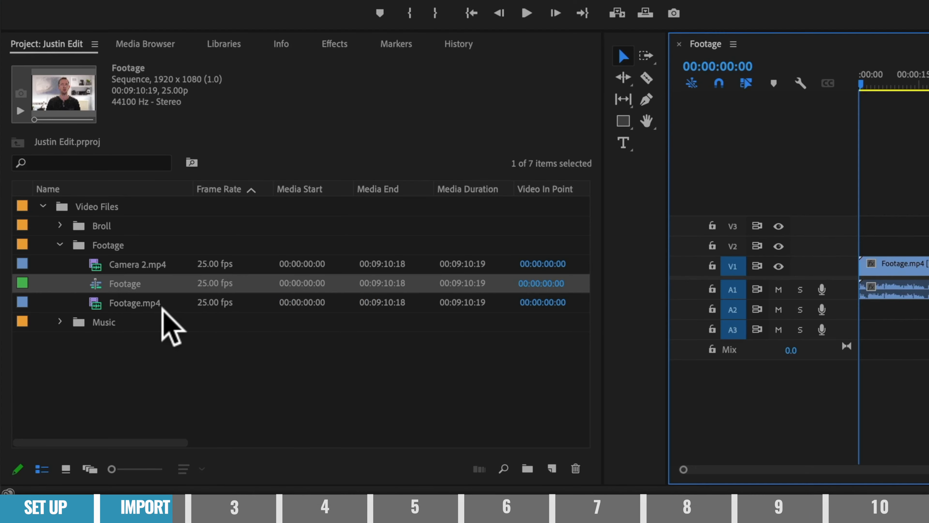
Rename the Footage sequence as "Edit v1" and move it out of the bins to the project's top level.
click(110, 284)
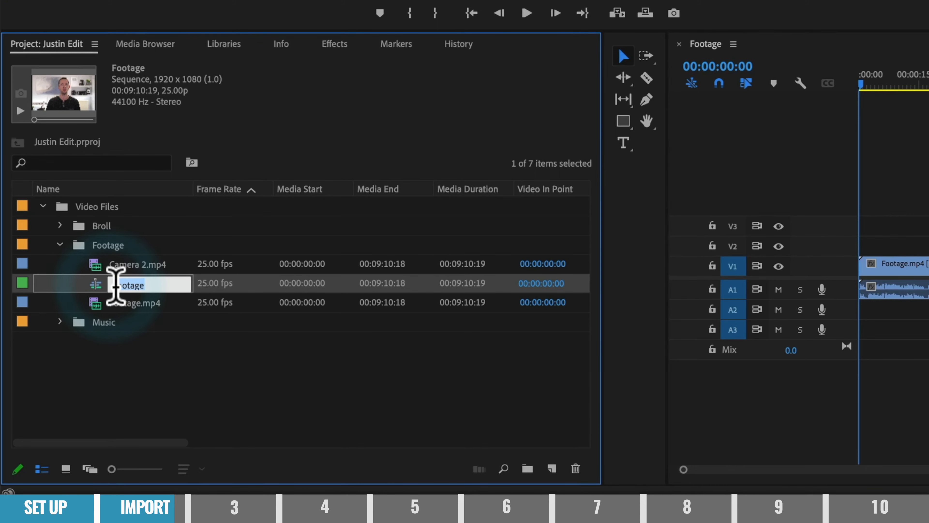
text(Edit v1)
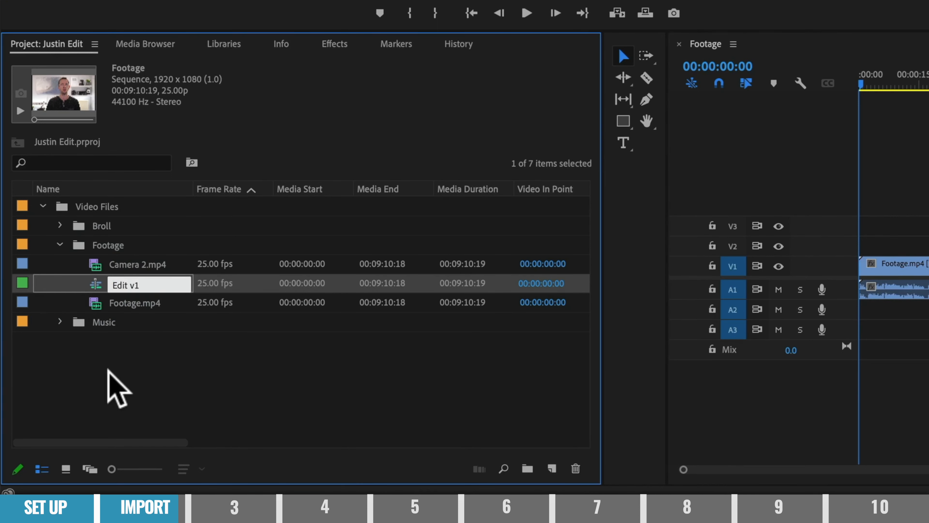
click(97, 372)
drag(97, 283, 73, 370)
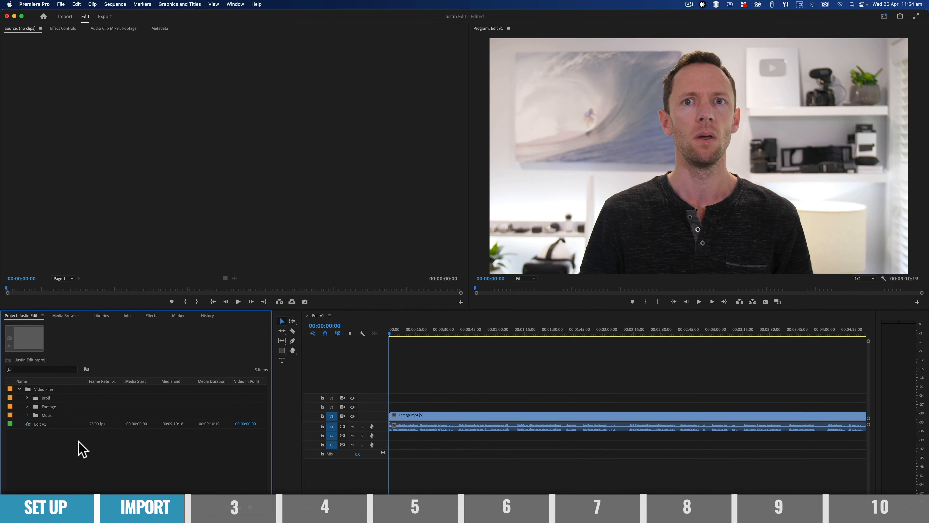
Save the project.
click(61, 4)
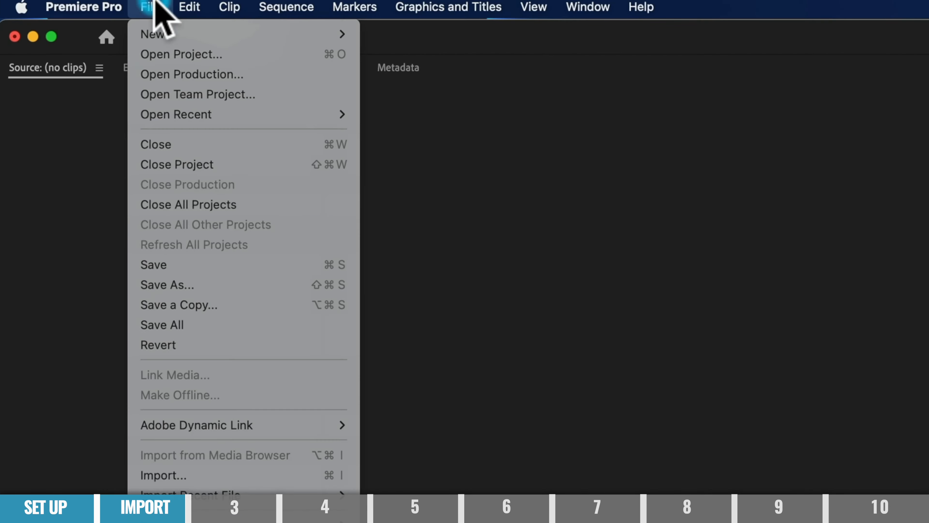
click(280, 265)
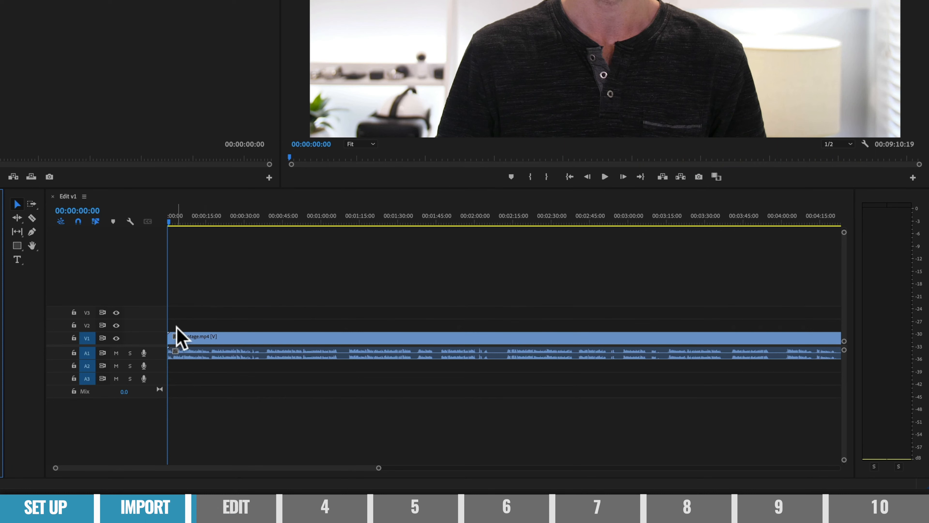
Zoom in on the Edit v1 timeline to examine the start of the footage more closely.
click(191, 267)
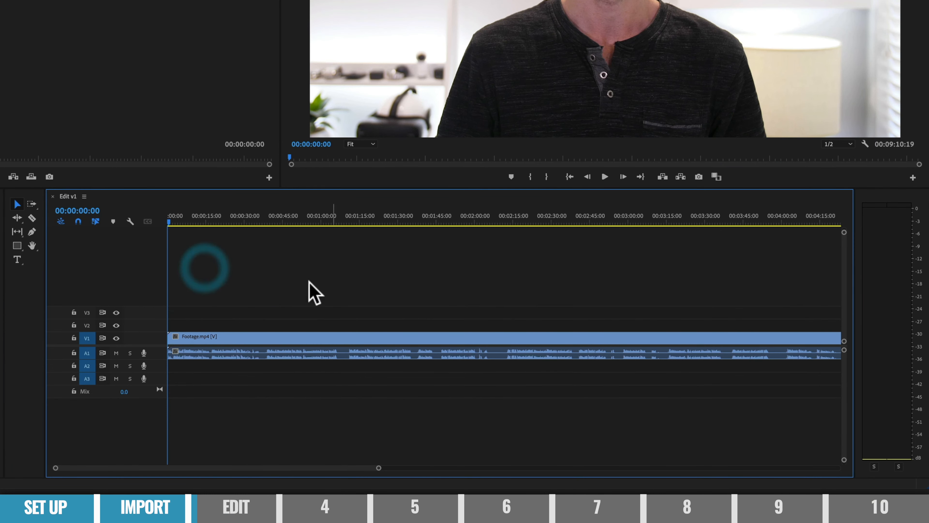
key(equal)
key(equal)
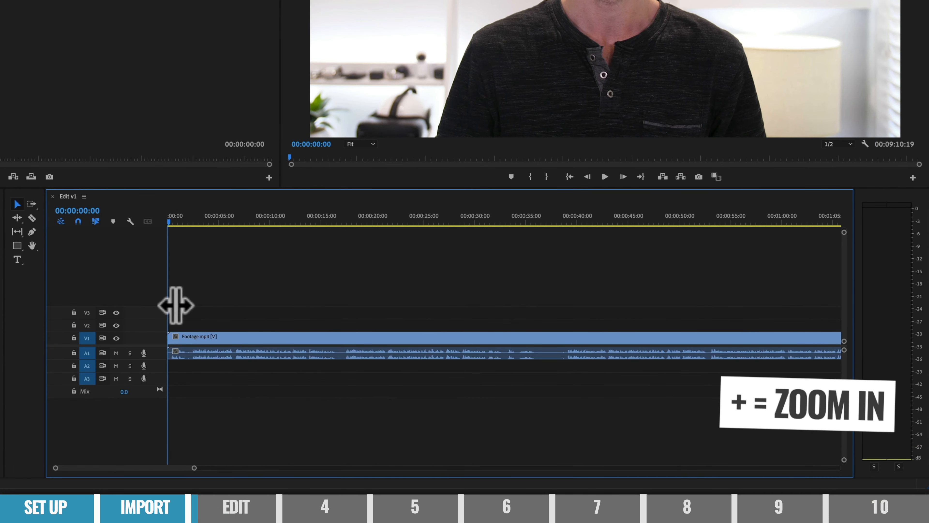
key(equal)
key(equal)
key(equal)
key(equal)
key(equal)
key(equal)
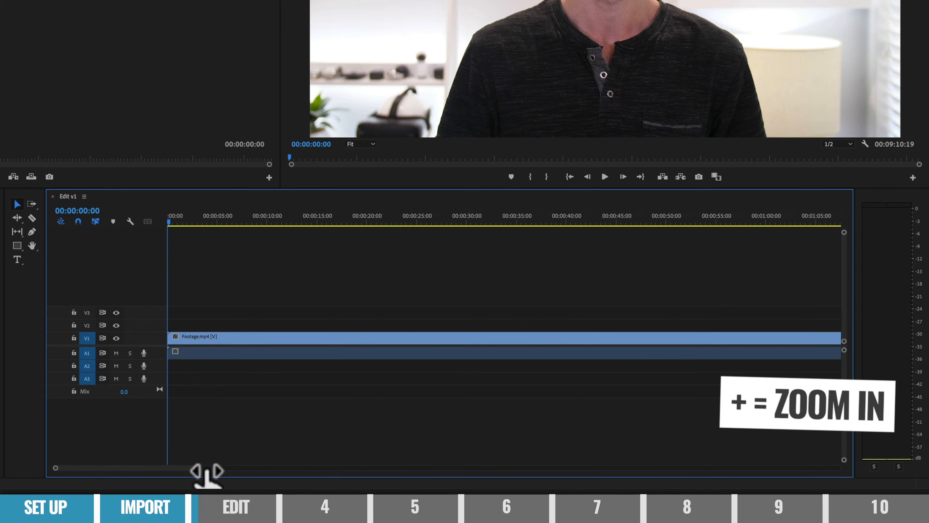
Hide the V1 video track's output and make it visible again.
key(minus)
key(minus)
key(minus)
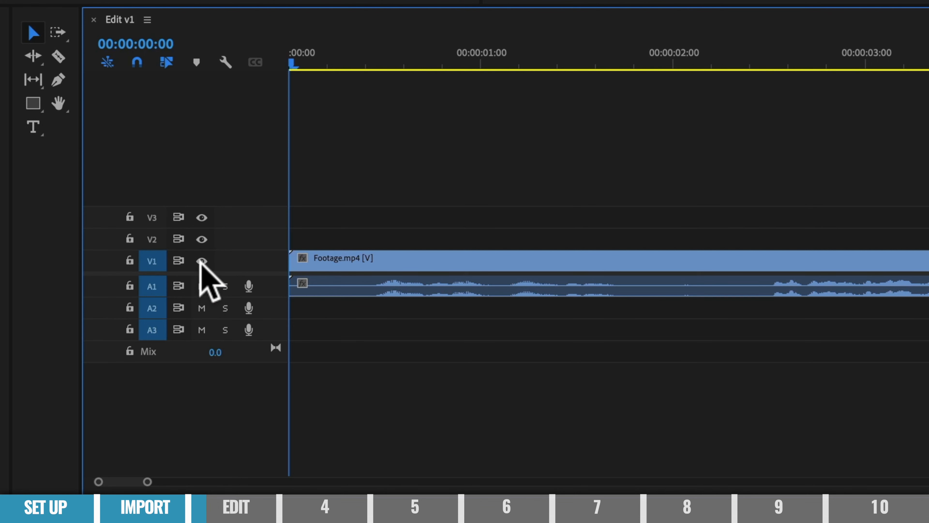
click(202, 259)
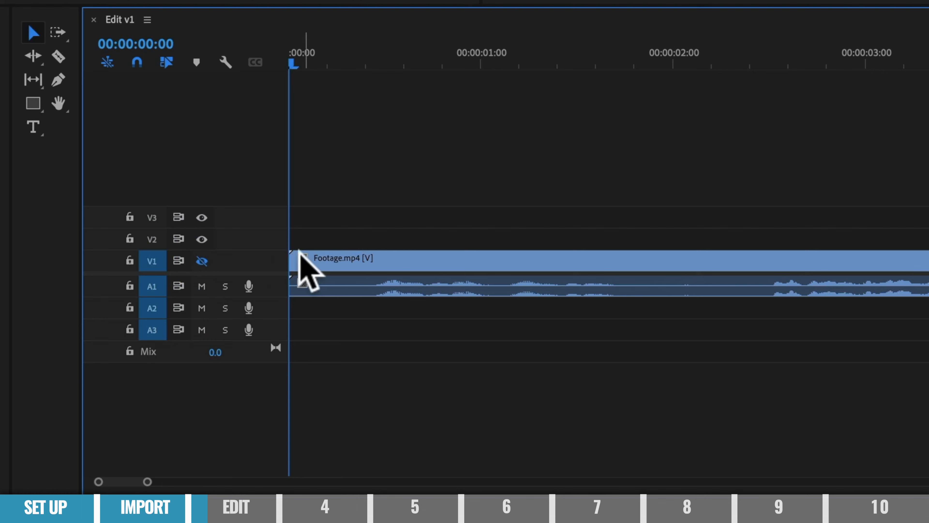
click(195, 260)
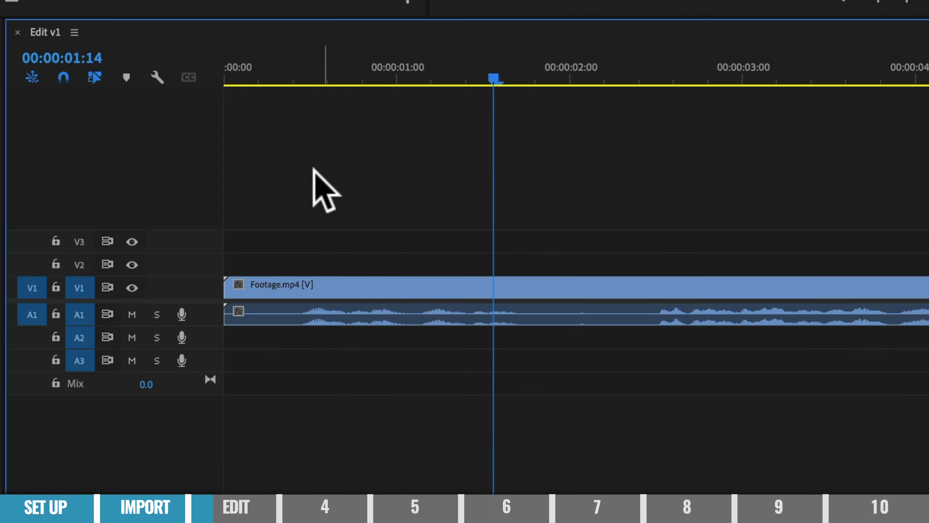
Move the playhead to 00:00:02:10 and trim the start of the Footage.mp4 clip to it.
click(280, 69)
drag(280, 68, 647, 130)
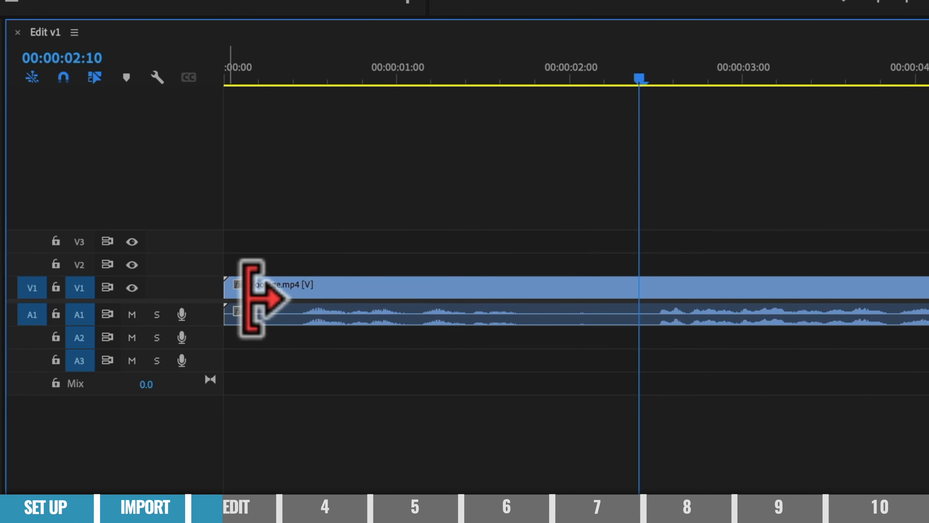
click(251, 298)
drag(251, 298, 645, 316)
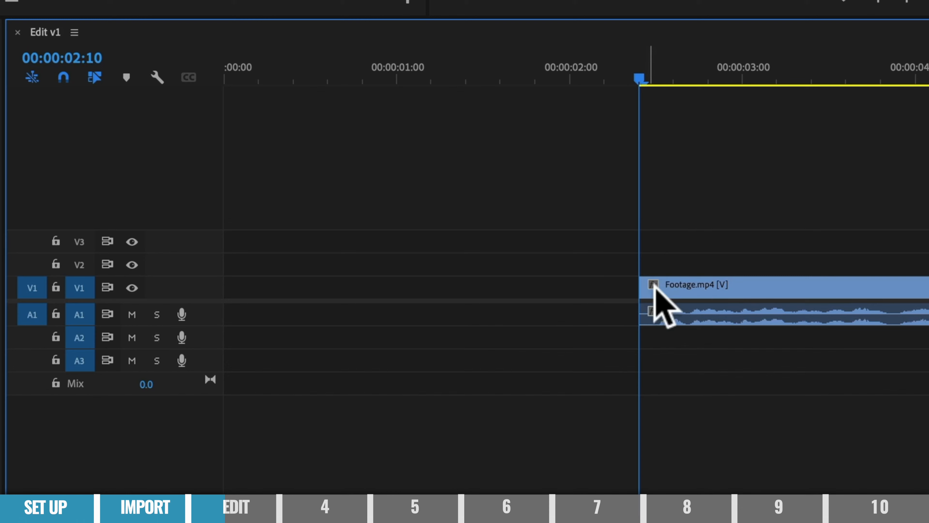
Move the trimmed clip to the start of the timeline, and undo both the move and the trim.
drag(514, 74, 467, 78)
click(801, 285)
drag(801, 284, 356, 293)
click(237, 76)
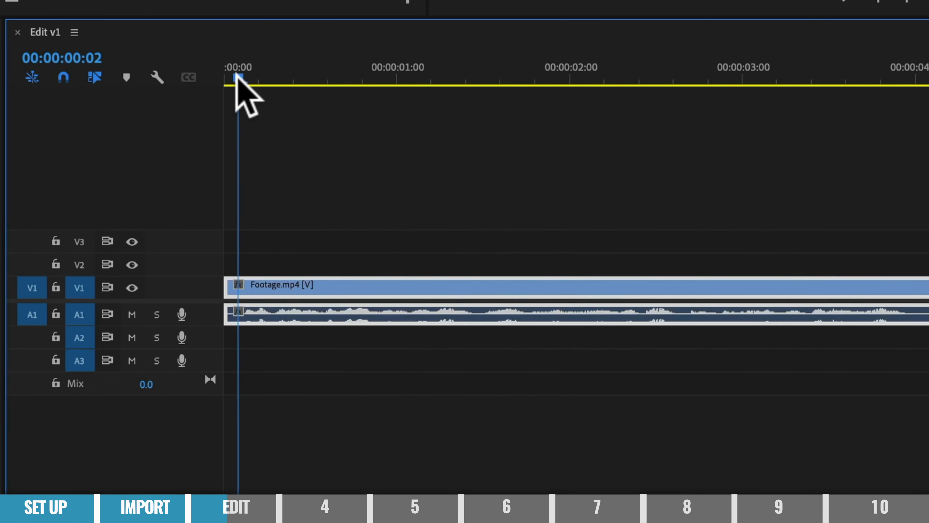
drag(237, 77, 179, 78)
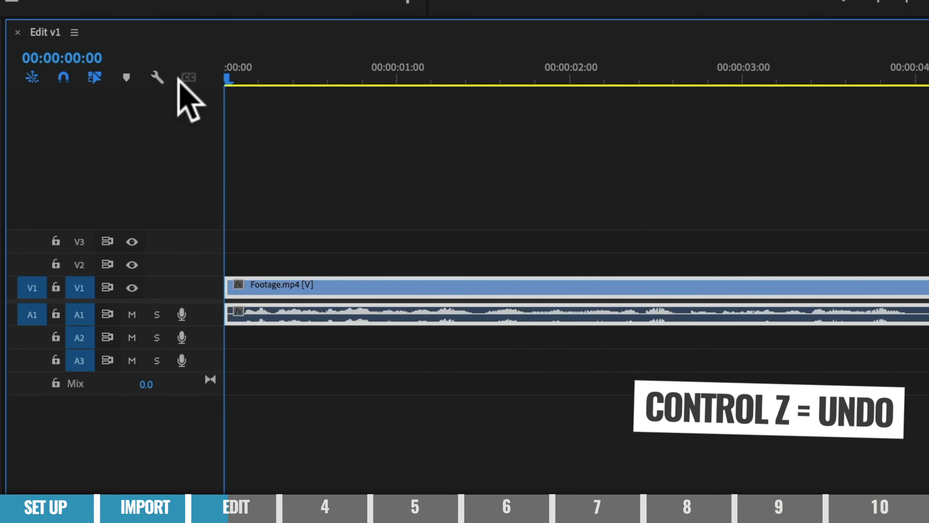
key(ctrl+z)
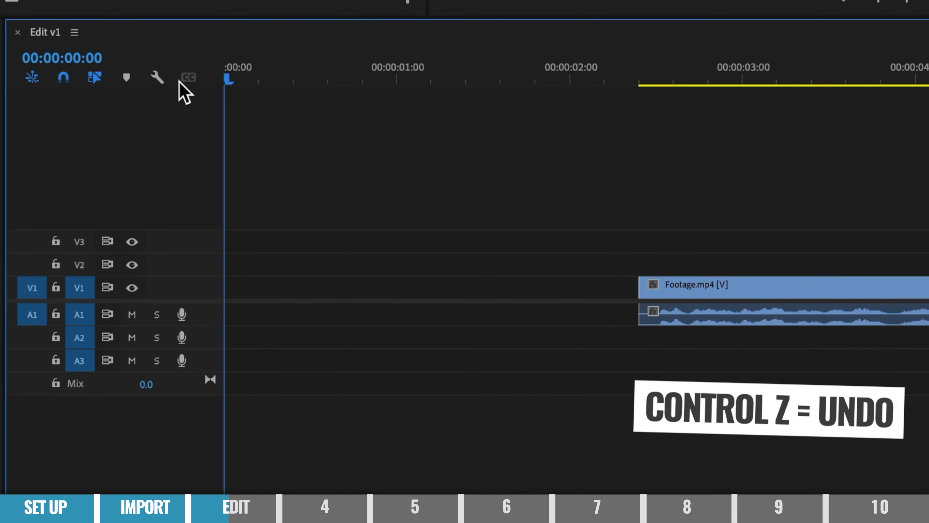
key(ctrl+shift+z)
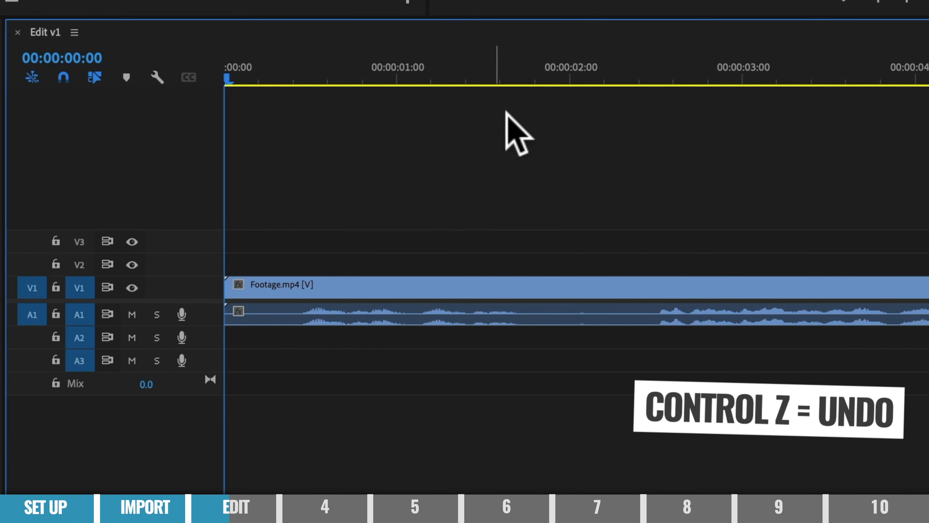
Split the Footage.mp4 clip at 00:00:02:11, just before the second spoken section starts.
mouse_move(632, 73)
mouse_down()
mouse_move(652, 70)
mouse_move(648, 77)
mouse_up()
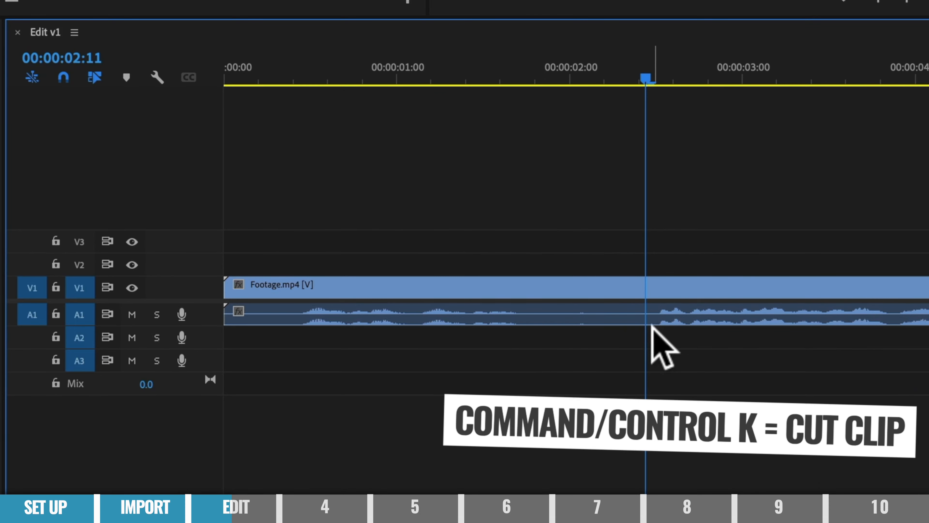
key(ctrl+k)
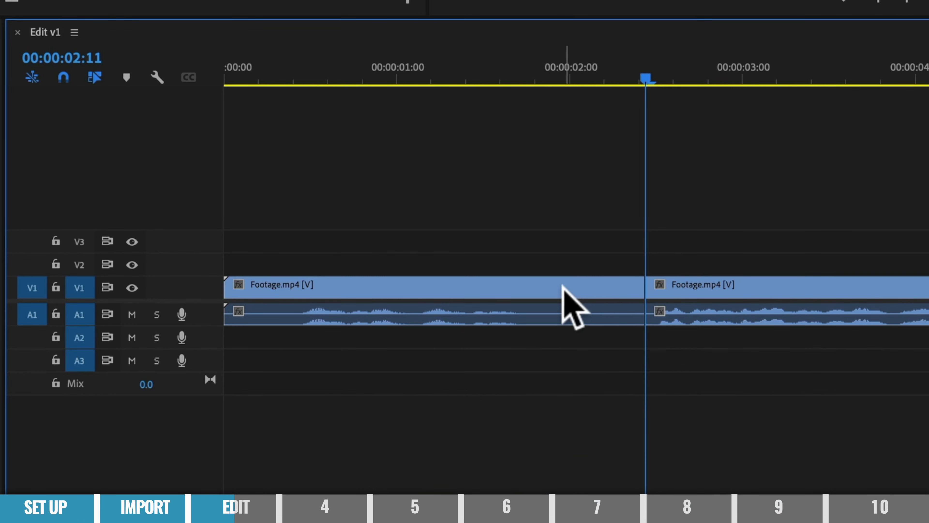
Delete the first segment of the split clip without closing the gap, and undo the deletion.
click(563, 289)
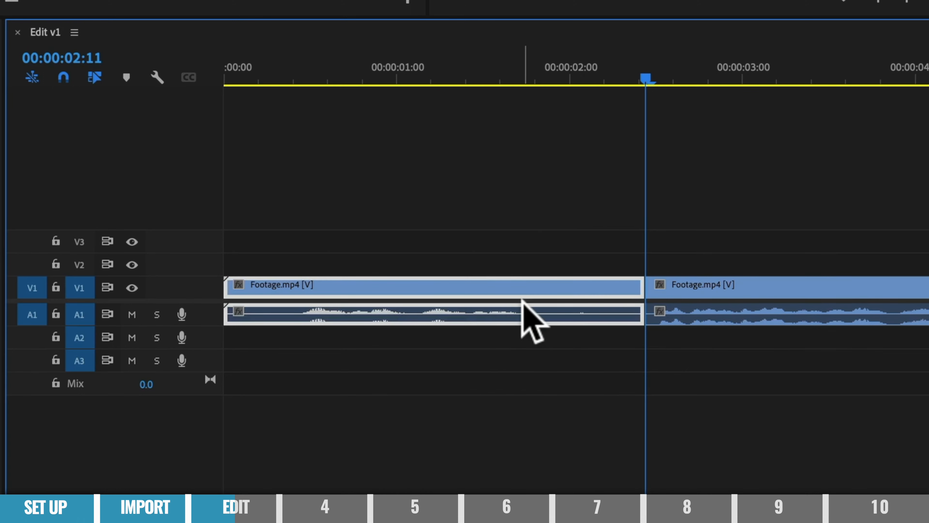
key(Delete)
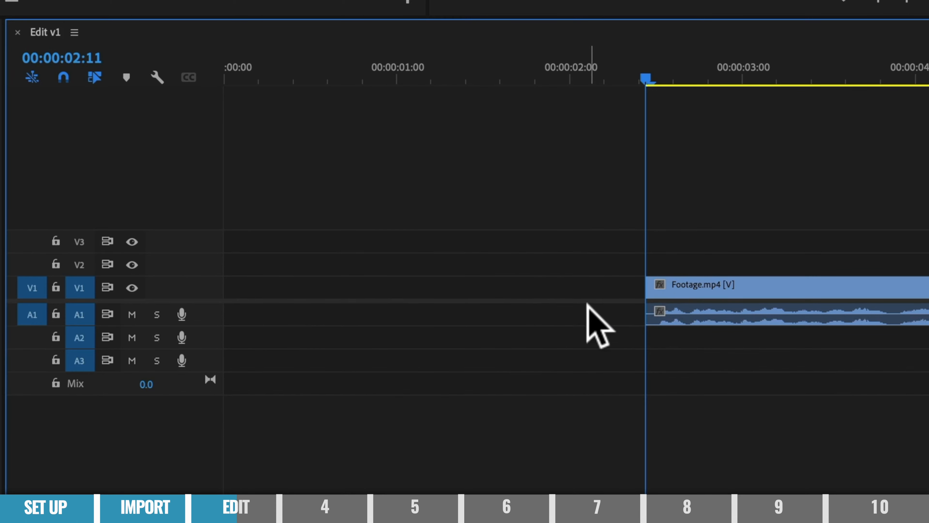
key(ctrl+z)
click(706, 295)
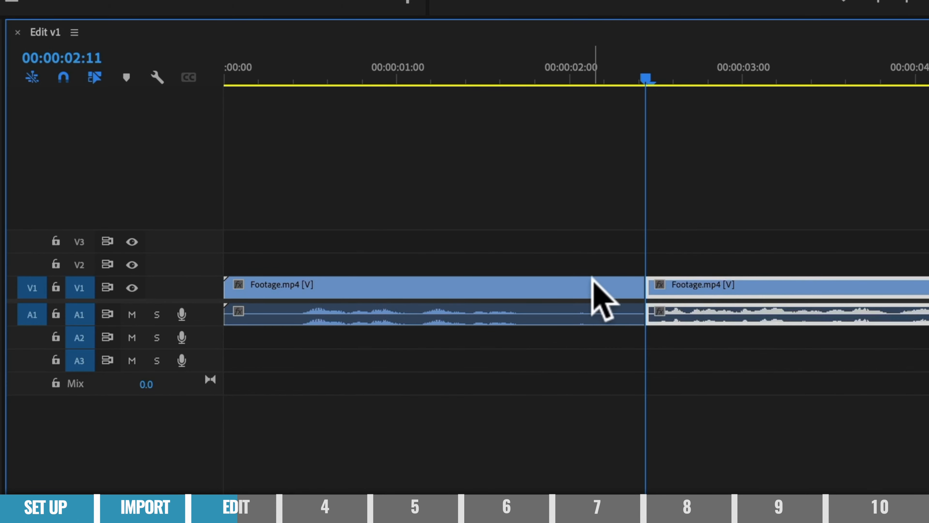
Ripple delete the segment before the cut so the remaining footage starts at 00:00:00:00.
click(588, 289)
key(Home)
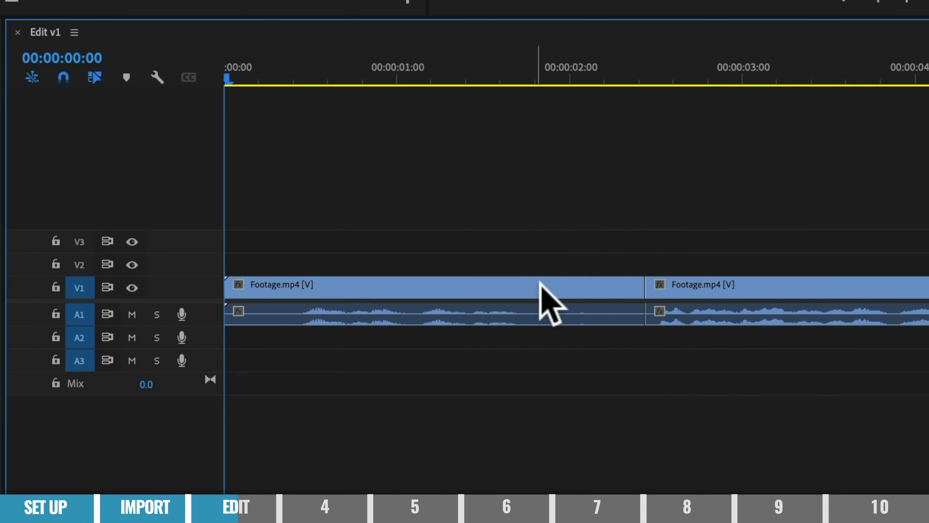
click(564, 289)
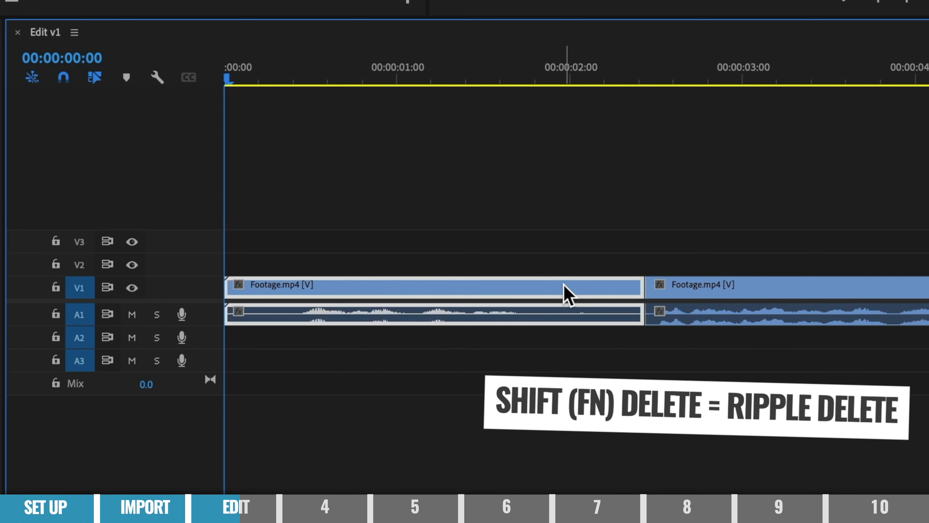
key(shift+Delete)
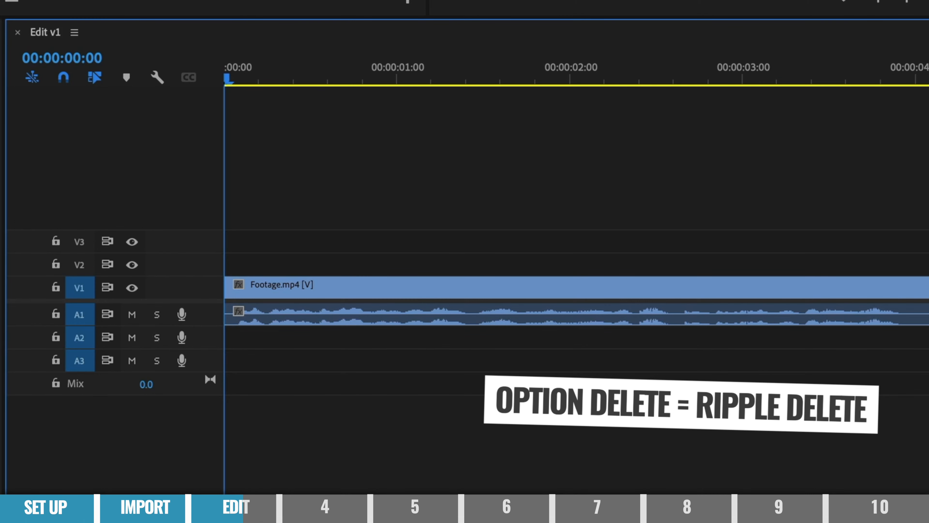
Ripple trim the end of the Footage.mp4 clip to just after the speech finishes, at about 00:08:59.
key(minus)
key(minus)
key(minus)
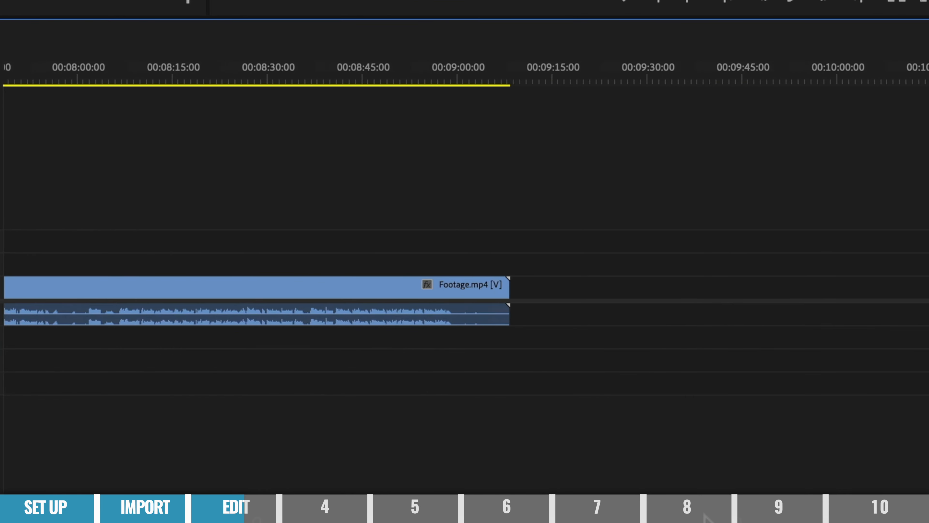
click(452, 55)
key(equal)
key(equal)
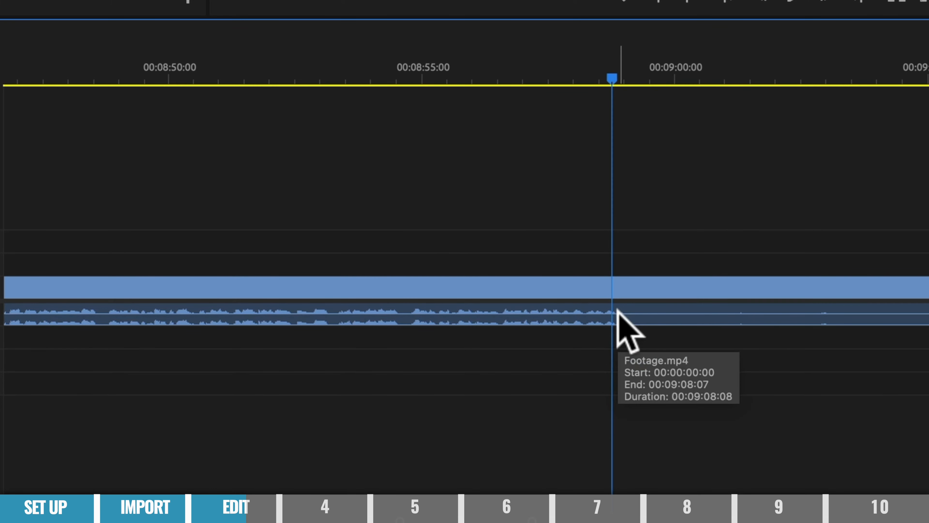
scroll(616, 309, right, 5)
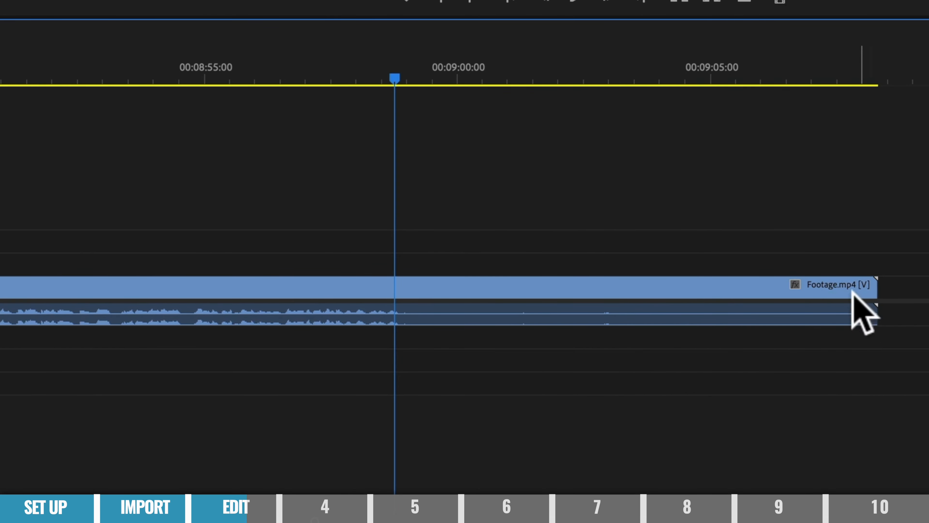
drag(876, 308, 907, 356)
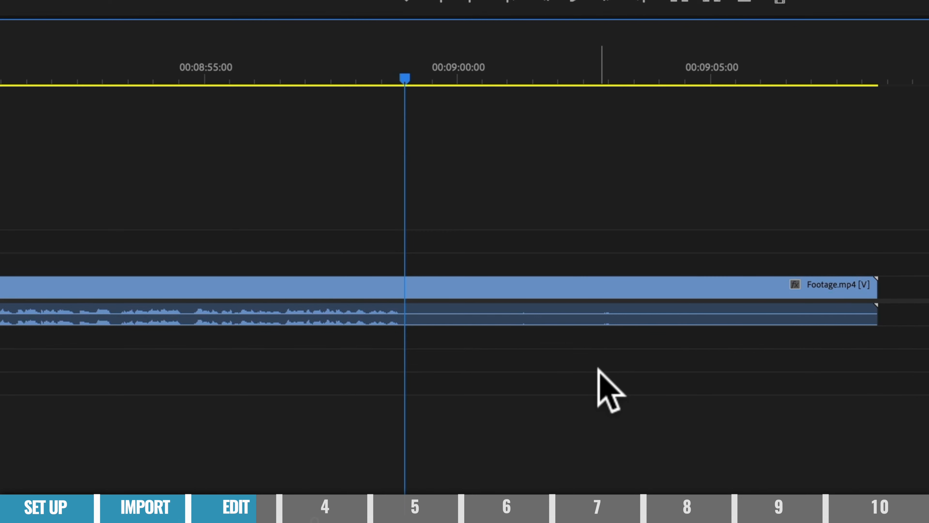
key(w)
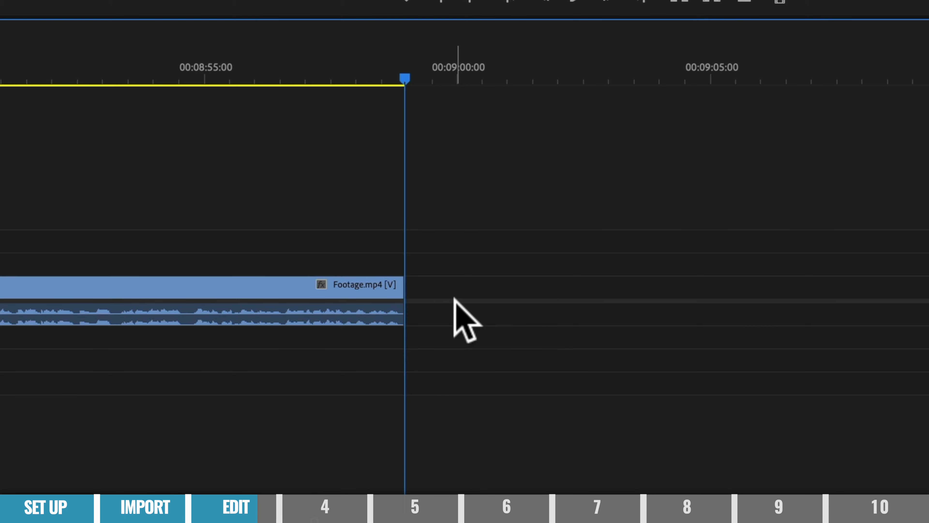
Split the footage at 00:08:36:17, in the pause just before the speech resumes.
scroll(453, 298, left, 5)
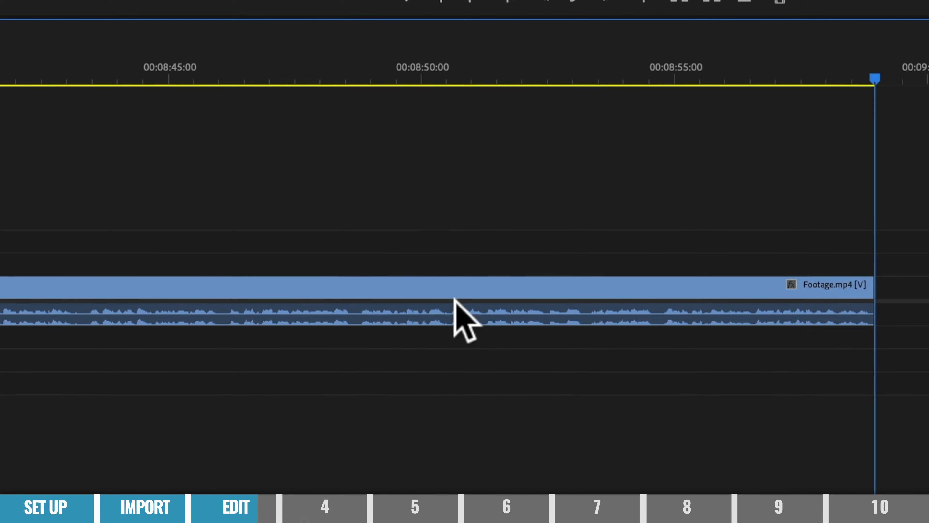
scroll(454, 298, left, 10)
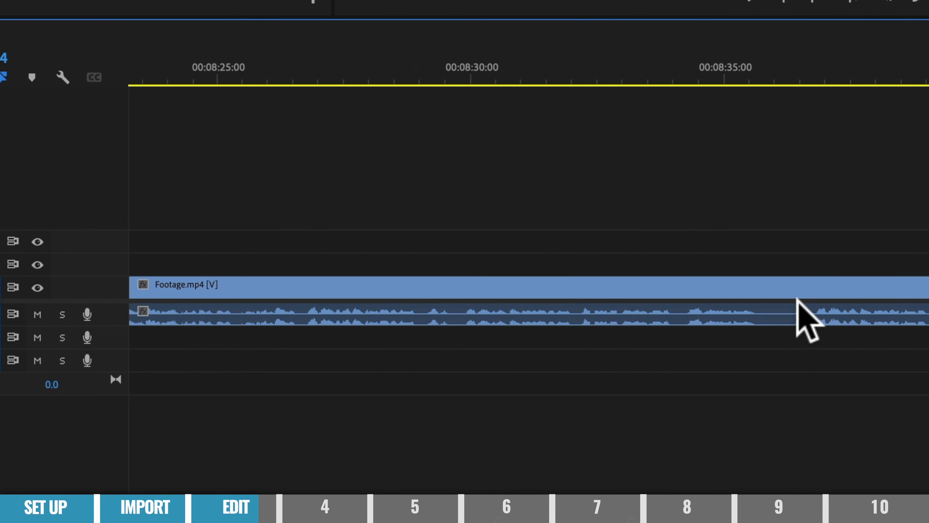
scroll(867, 292, right, 5)
mouse_move(292, 79)
mouse_down()
mouse_move(398, 91)
mouse_move(292, 78)
mouse_move(286, 86)
mouse_up()
key(ctrl+k)
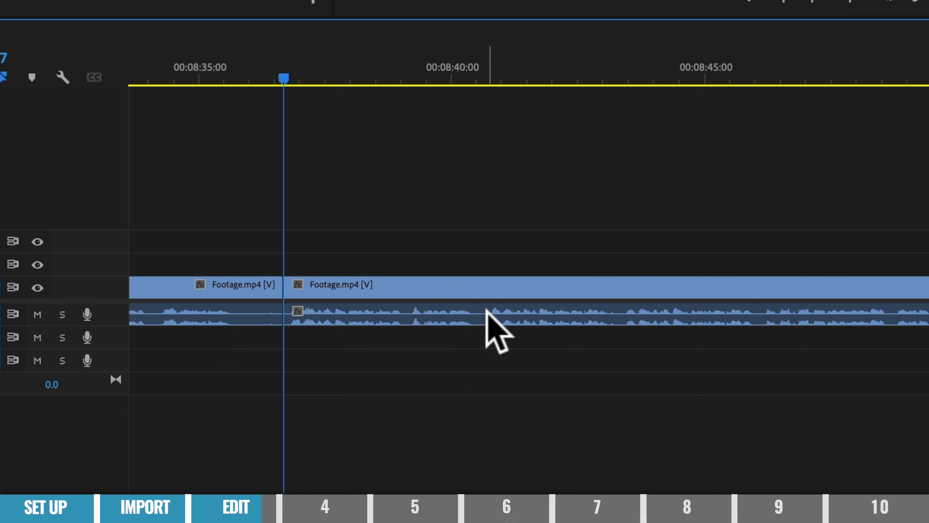
Ripple trim the start of the last clip up to about 00:08:41, removing the section between the cut and the playhead.
drag(473, 75, 489, 69)
click(490, 74)
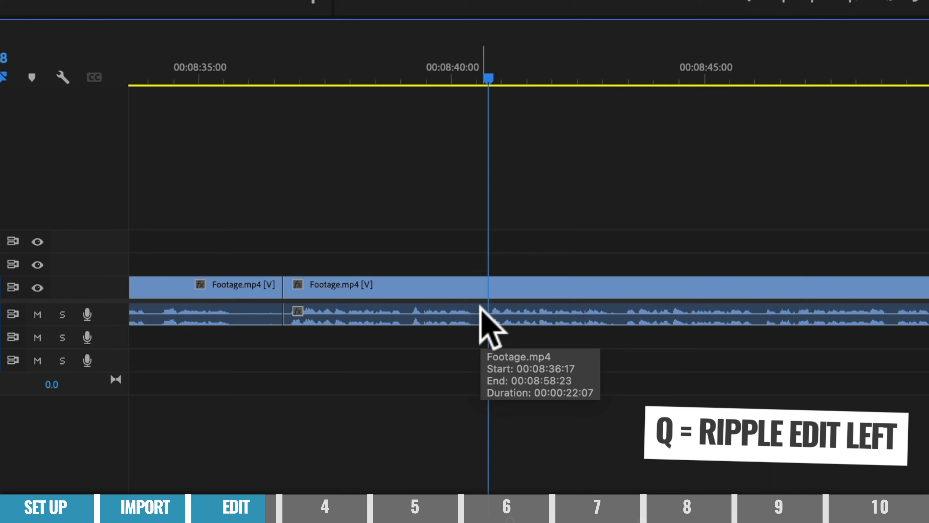
key(q)
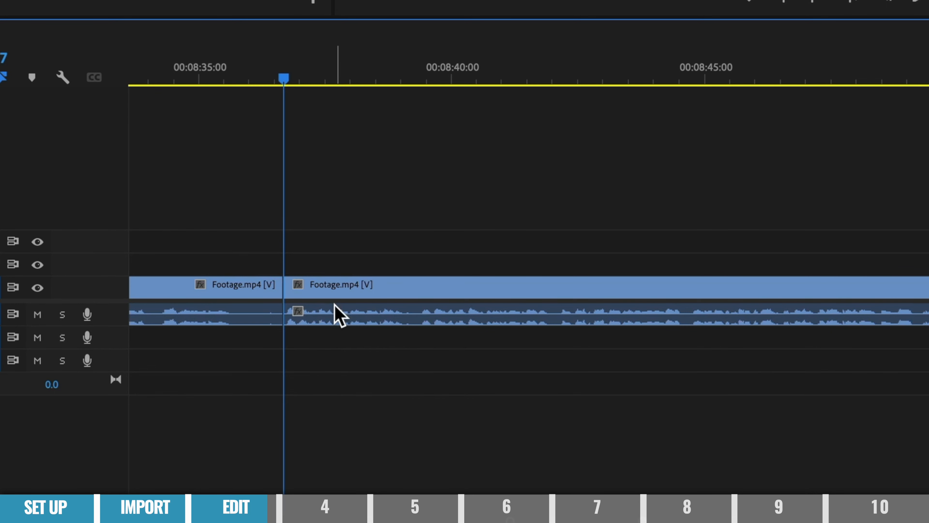
Work backwards through the timeline, splitting the footage at successive points and ripple trimming out the unwanted sections following the playhead.
scroll(341, 315, up, 5)
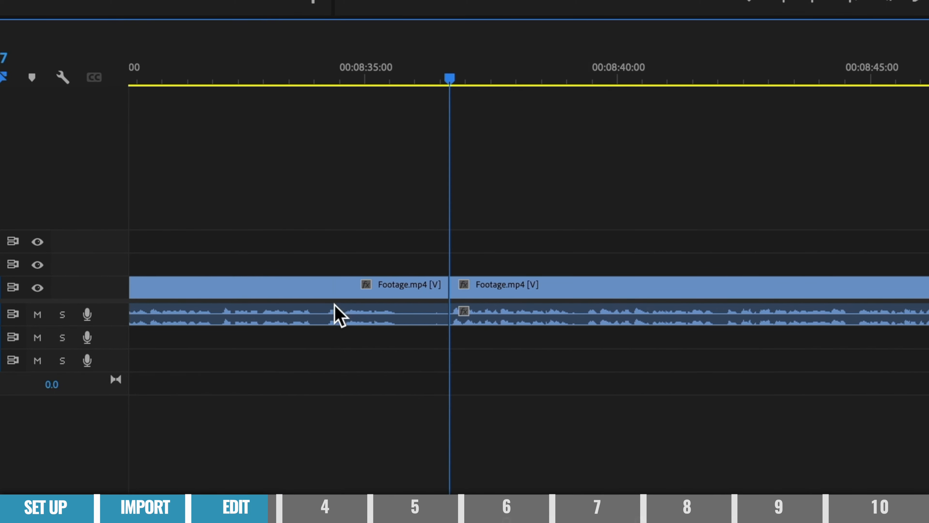
scroll(335, 305, up, 6)
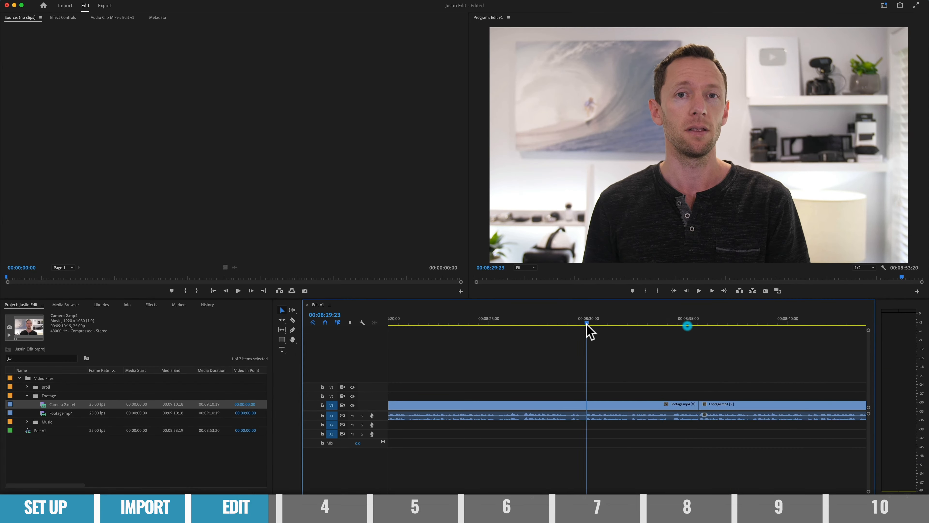
key(minus)
drag(576, 320, 426, 323)
key(w)
key(super+k)
key(w)
scroll(426, 323, up, 8)
key(super+k)
drag(809, 322, 767, 321)
key(w)
mouse_move(767, 321)
mouse_down()
mouse_move(570, 339)
mouse_move(563, 321)
mouse_move(438, 322)
mouse_up()
key(super+k)
key(w)
scroll(618, 334, up, 3)
click(604, 322)
key(super+k)
key(w)
scroll(439, 333, up, 8)
drag(675, 322, 452, 323)
key(w)
scroll(507, 438, up, 6)
drag(602, 322, 498, 324)
key(super+k)
key(w)
key(super+k)
key(w)
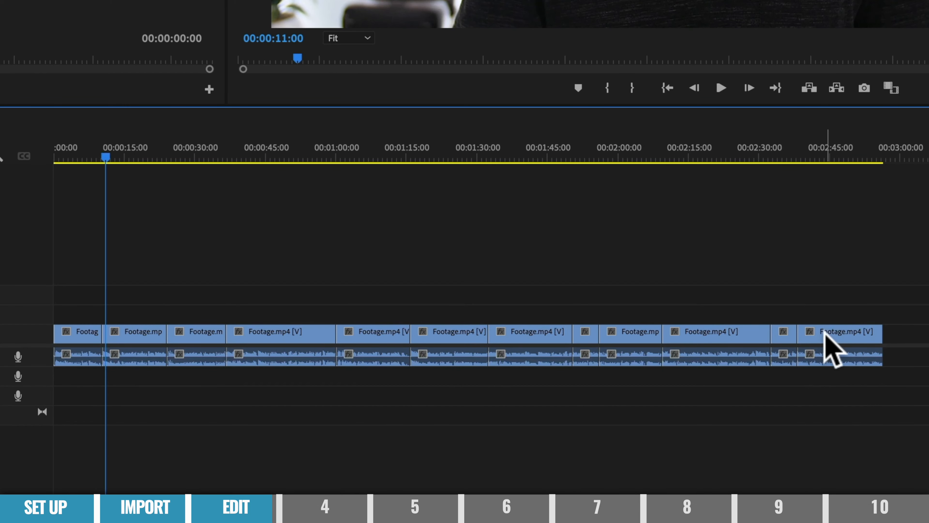
Move the short second-to-last clip to the end of the sequence, and slide the two clips before it right against their neighbours.
drag(783, 332, 905, 339)
drag(717, 346, 744, 352)
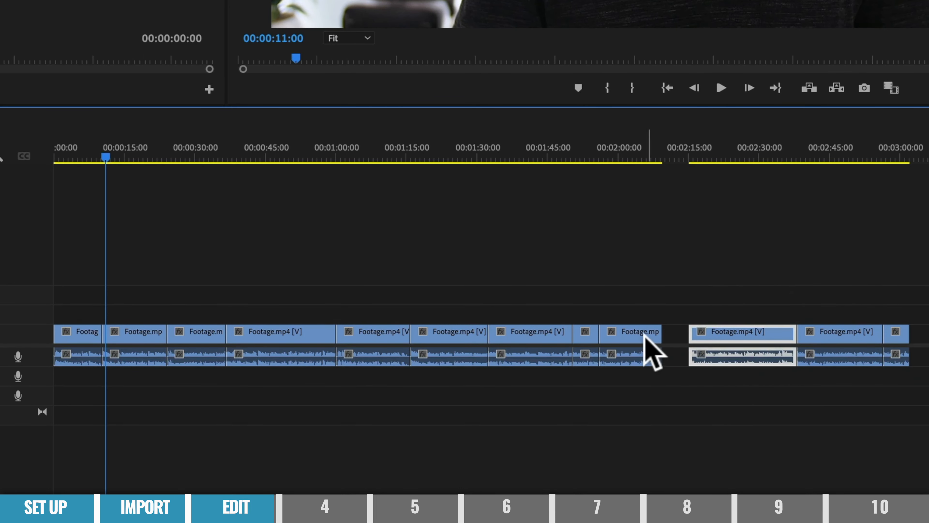
drag(645, 337, 663, 337)
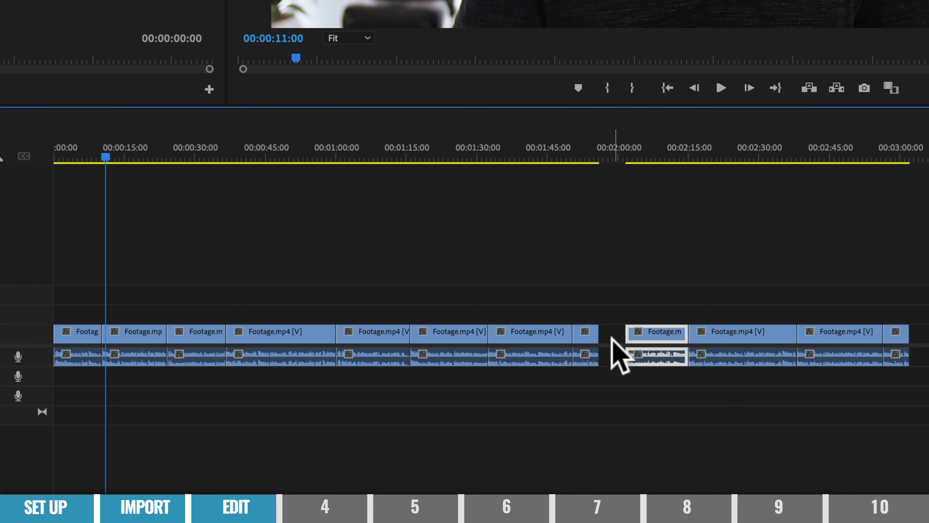
Select the last four clips and move them left to close the gap, and undo the move.
drag(867, 307, 646, 406)
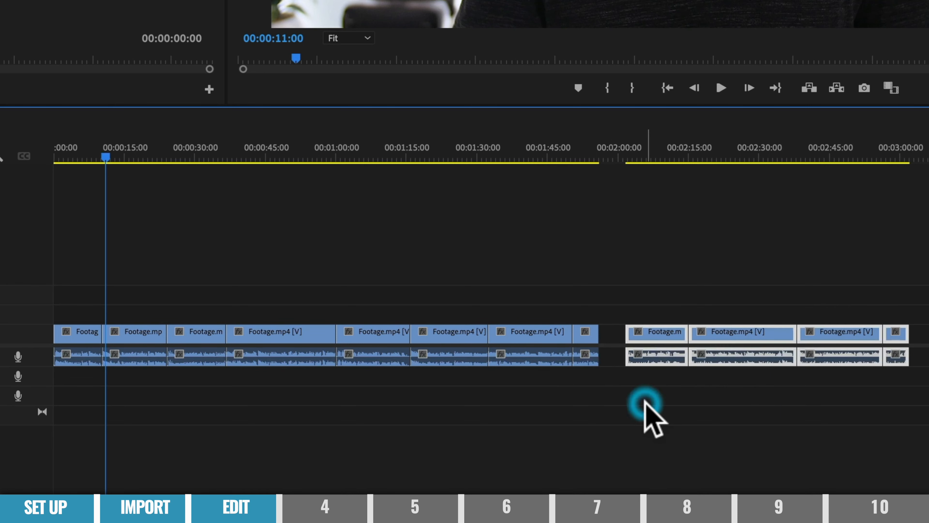
drag(661, 331, 641, 334)
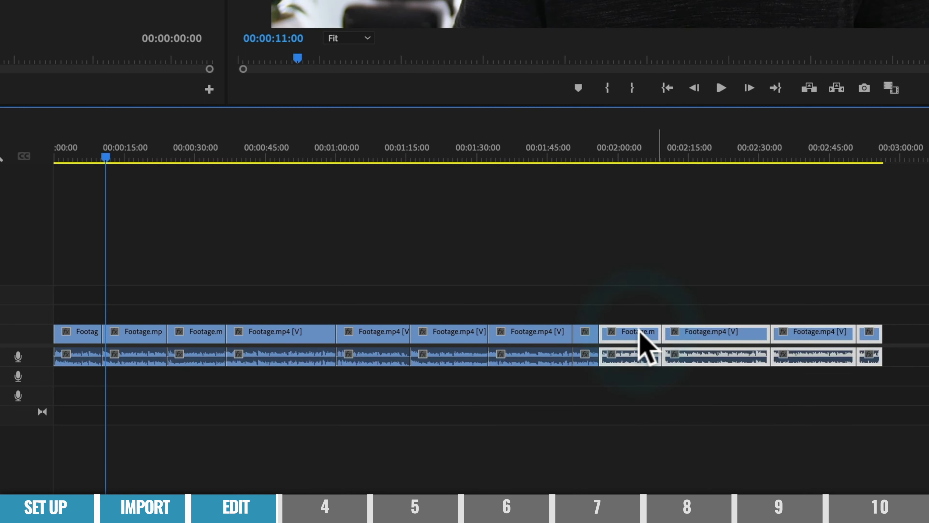
key(super+z)
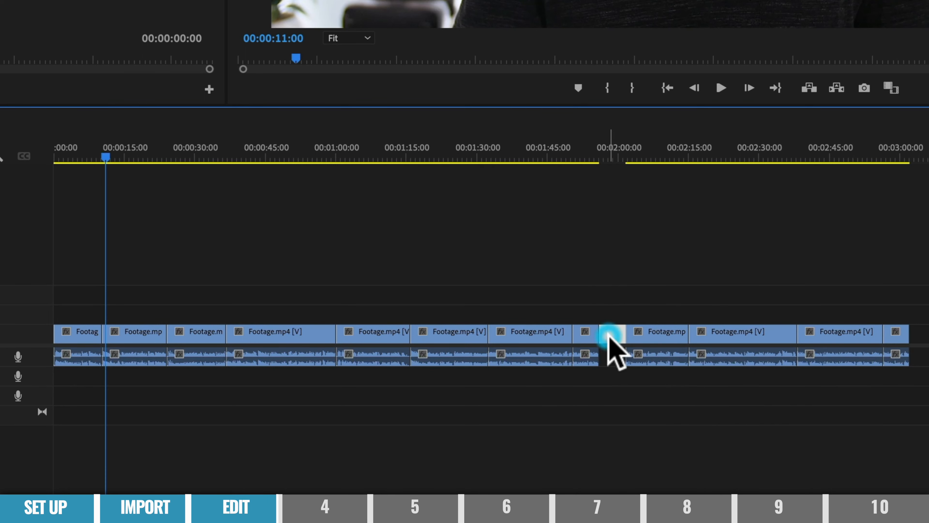
Remove the empty gap before the last four clips so they close up against the preceding footage.
key(Delete)
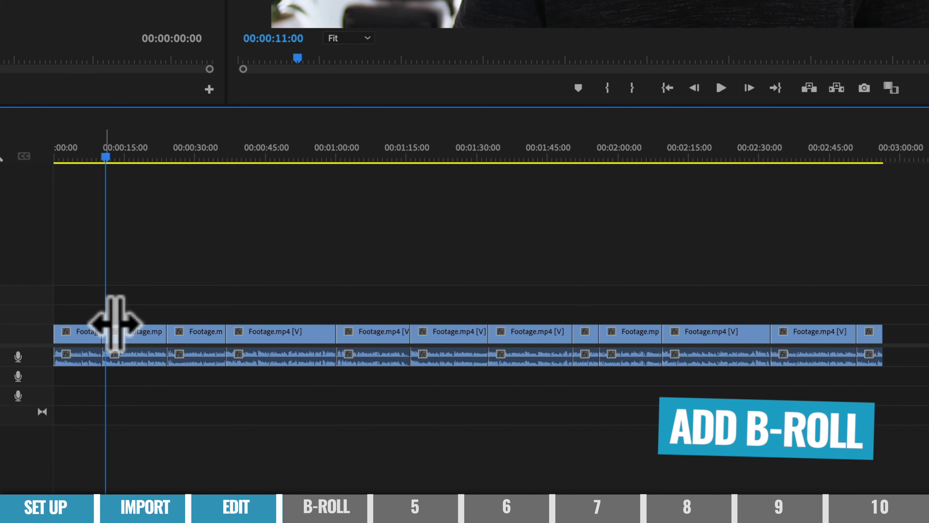
Load the B-roll clip P1033236.MOV from the Broll folder for previewing as a source.
click(49, 258)
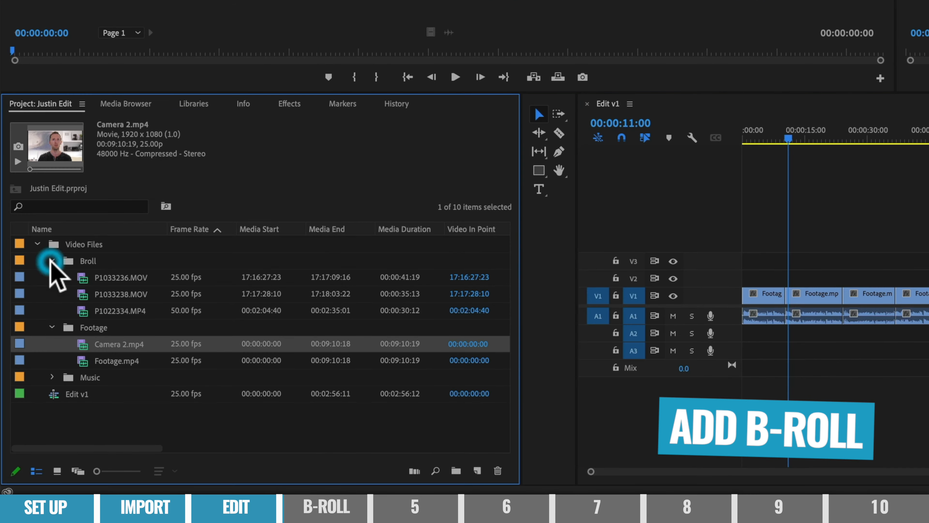
click(97, 277)
double_click(86, 277)
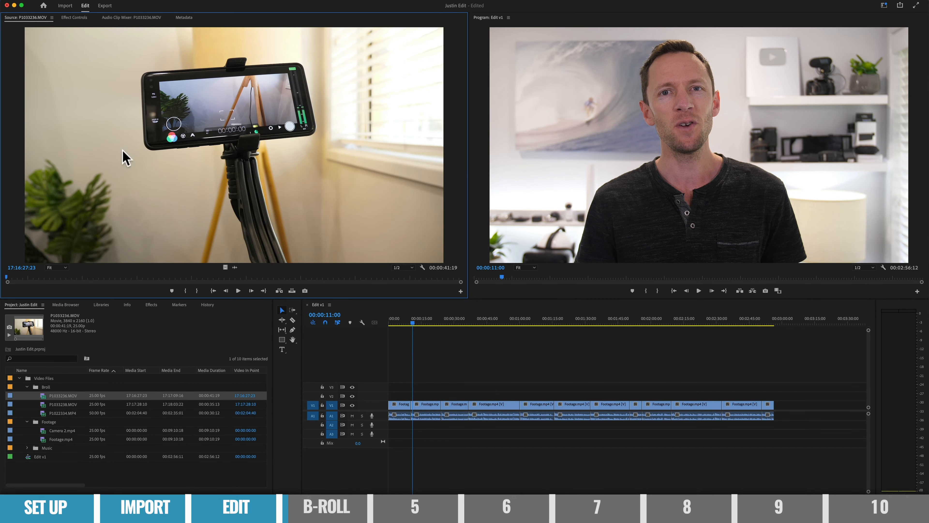
drag(42, 397, 399, 392)
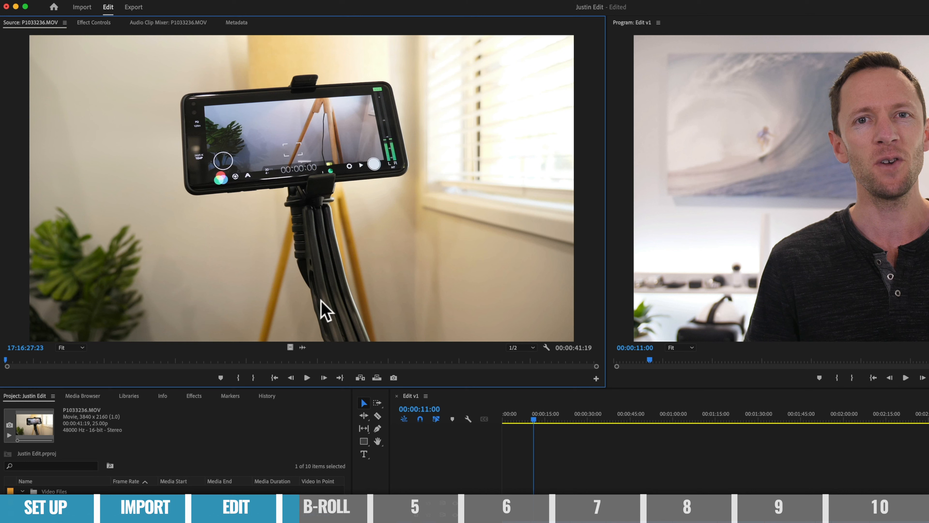
Mark an in point at 17:16:46:11 and an out point at 17:16:50:24 in P1033236.MOV.
click(9, 360)
drag(10, 361, 267, 374)
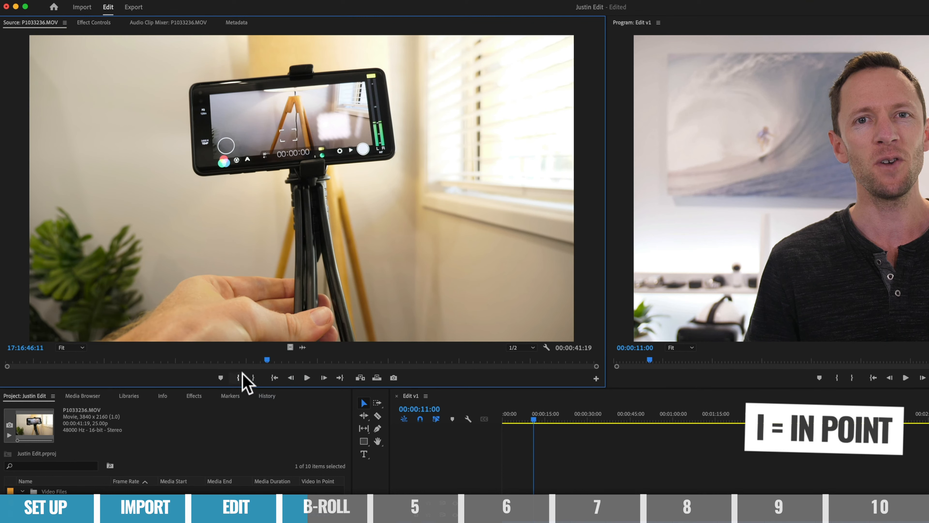
click(237, 377)
drag(267, 361, 331, 361)
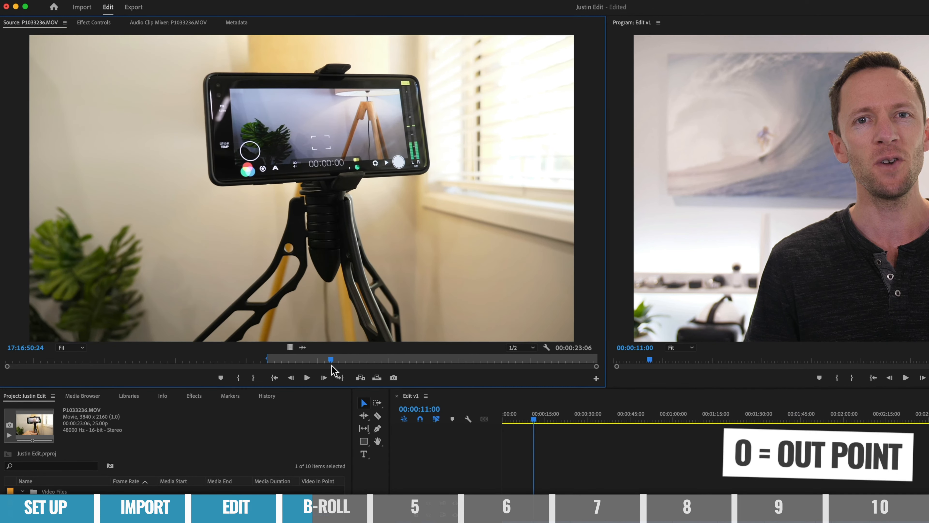
click(253, 377)
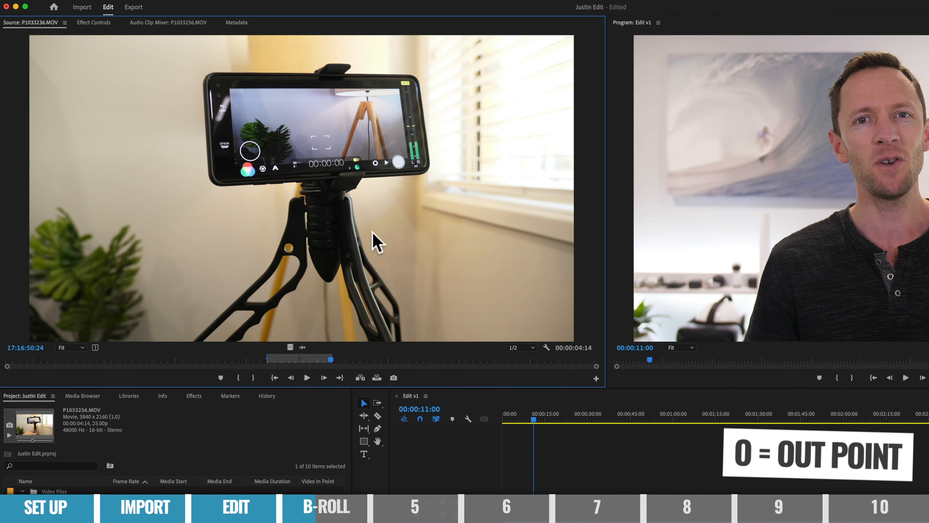
Place the marked section with both video and audio at 00:00:11:00 above the footage, and undo the placement.
drag(387, 253, 540, 522)
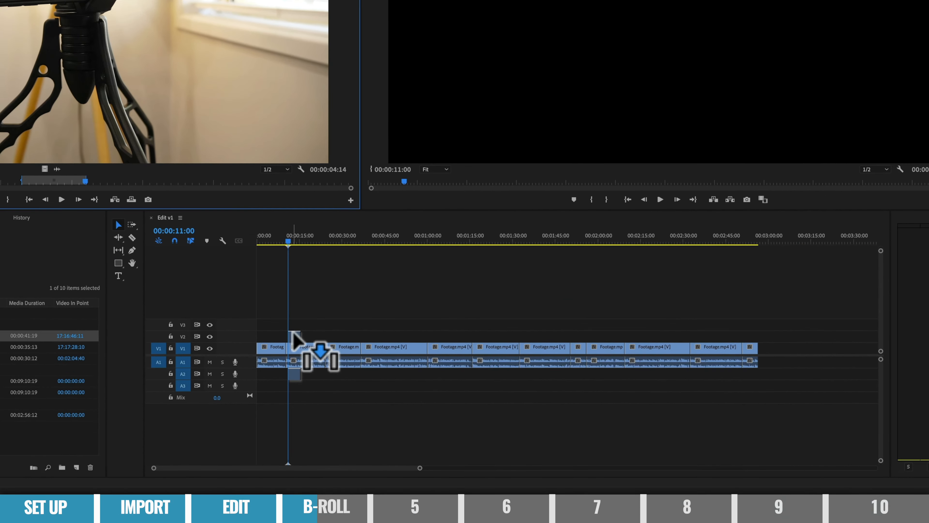
drag(293, 338, 297, 334)
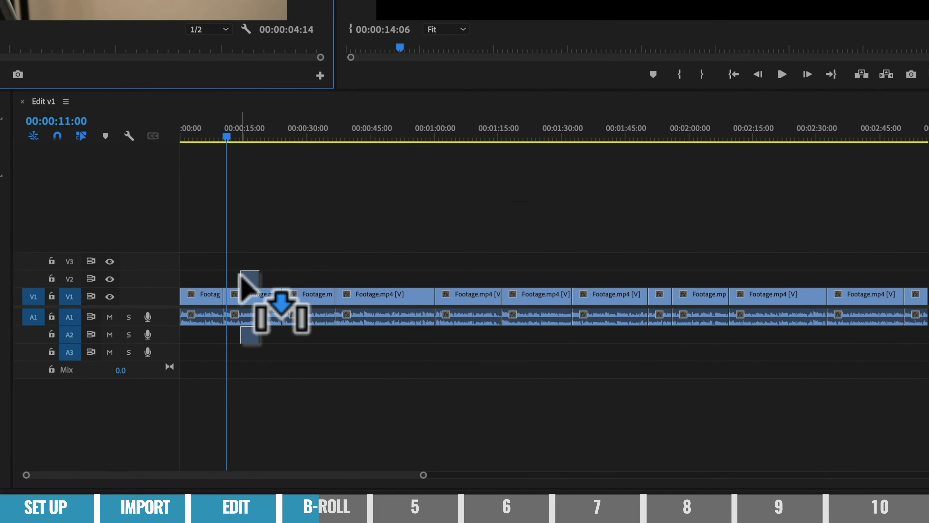
drag(240, 275, 224, 274)
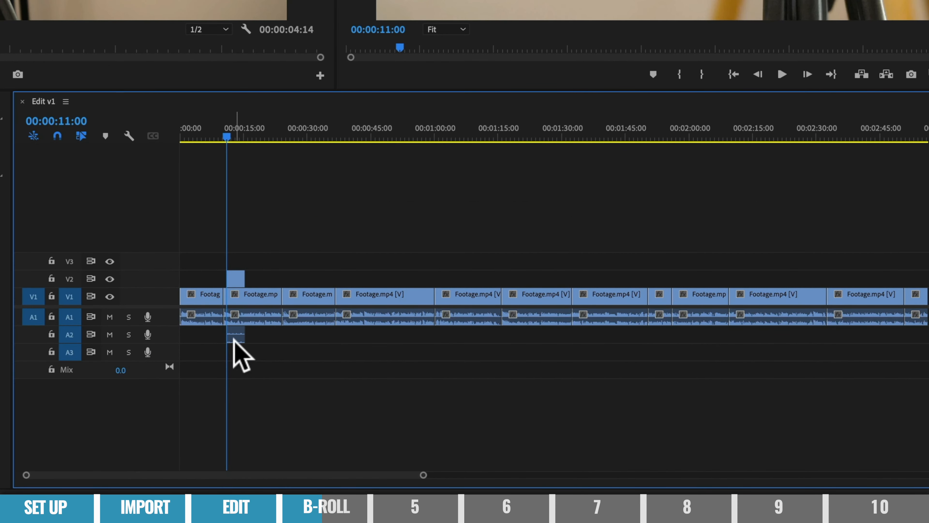
key(super+z)
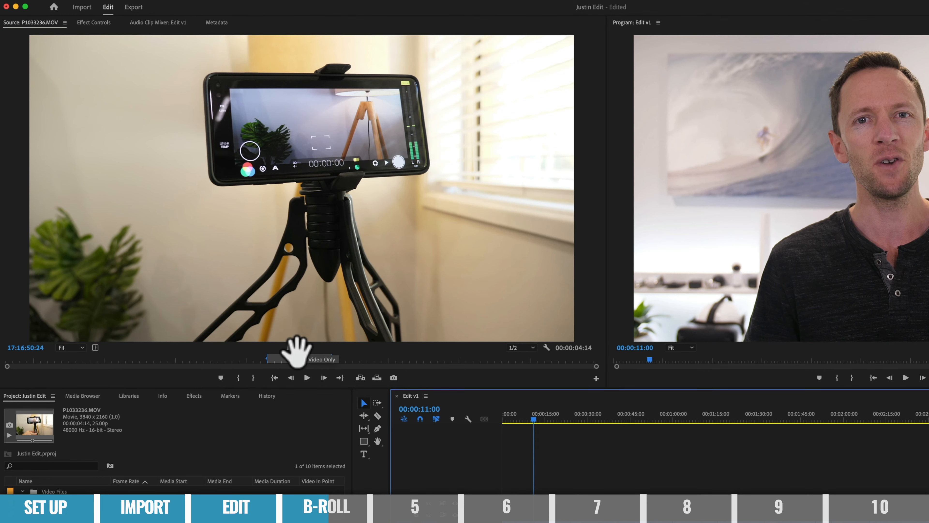
Place only the video of the marked section on track V2, starting at 00:00:11:00.
drag(297, 349, 534, 495)
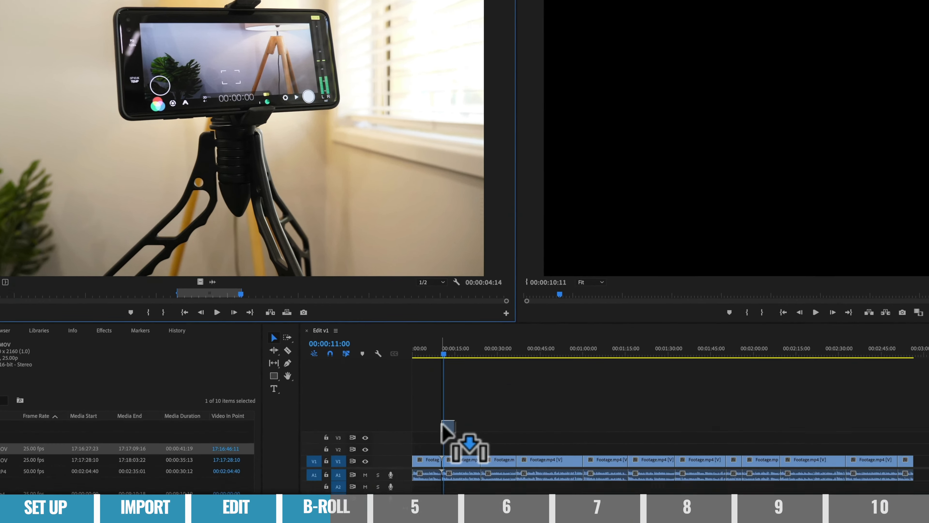
drag(442, 425, 445, 440)
drag(333, 369, 334, 370)
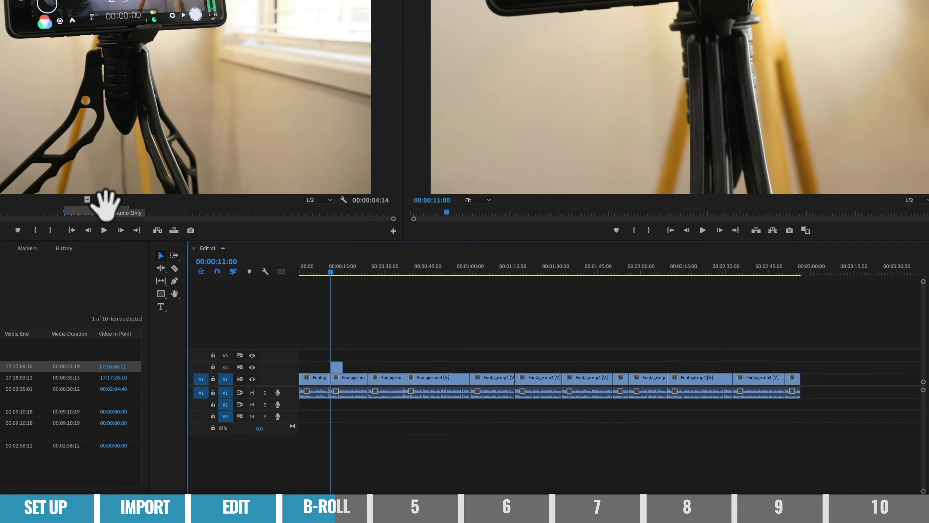
Mark P1033236.MOV from 17:16:55:22 to 17:16:59:14 and place that section on V2 directly after the first B-roll clip.
drag(129, 212, 201, 213)
drag(313, 278, 350, 277)
key(i)
key(o)
drag(359, 242, 442, 411)
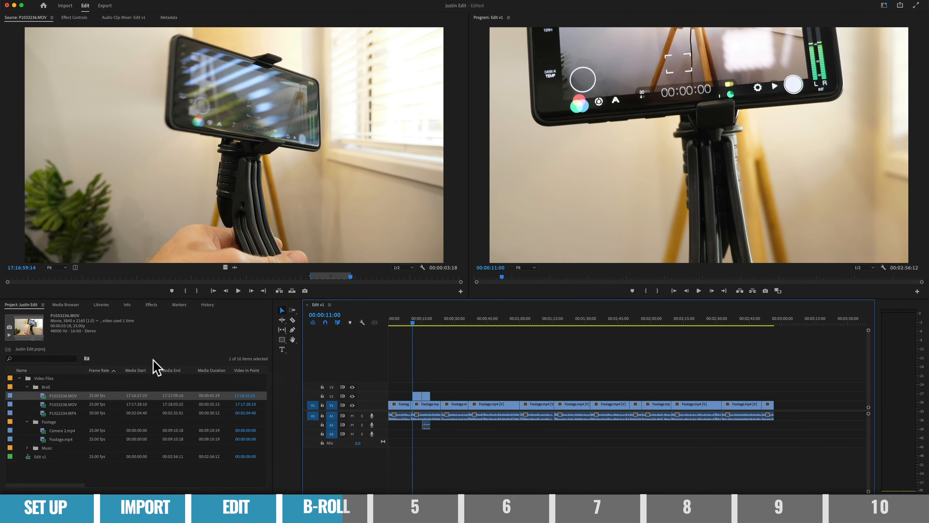
Add P1033238.MOV to V2 and shorten it to sit above the third and fourth footage clips.
click(55, 404)
drag(55, 404, 483, 402)
drag(501, 396, 462, 396)
Add P1022334.MP4 to V2, trimmed and positioned from about 00:01:10 to 00:01:22, and place P1033236.MOV on V2 near the sequence's end.
drag(57, 412, 506, 398)
drag(506, 397, 520, 398)
drag(570, 398, 560, 400)
drag(521, 399, 533, 400)
drag(540, 396, 549, 396)
drag(56, 396, 732, 397)
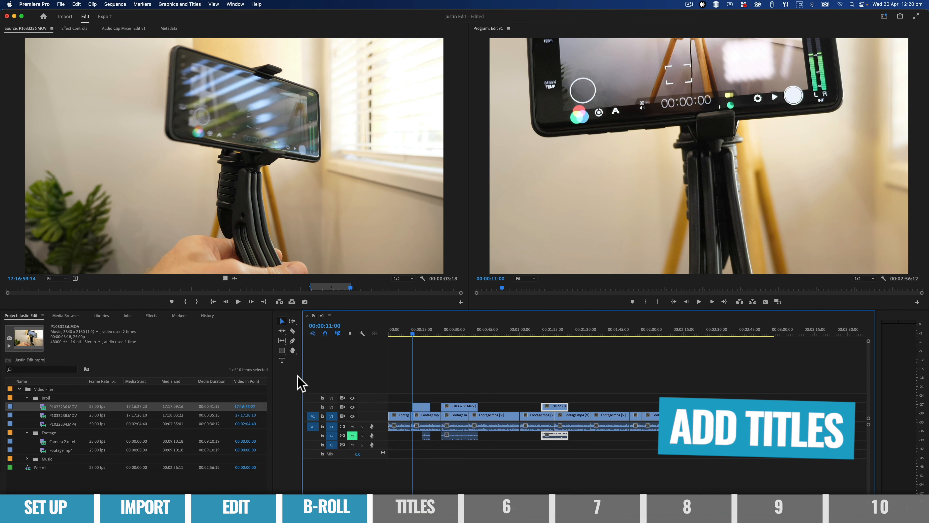
At 00:00:01:00, draw a text box over the speaker's chest and enter the speaker's full name in capitals.
drag(410, 334, 390, 336)
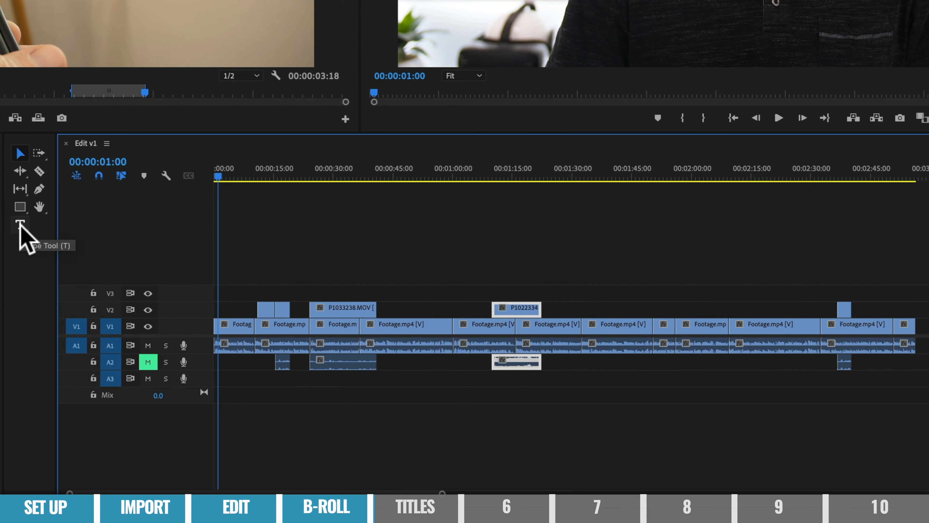
click(20, 223)
drag(638, 0, 784, 5)
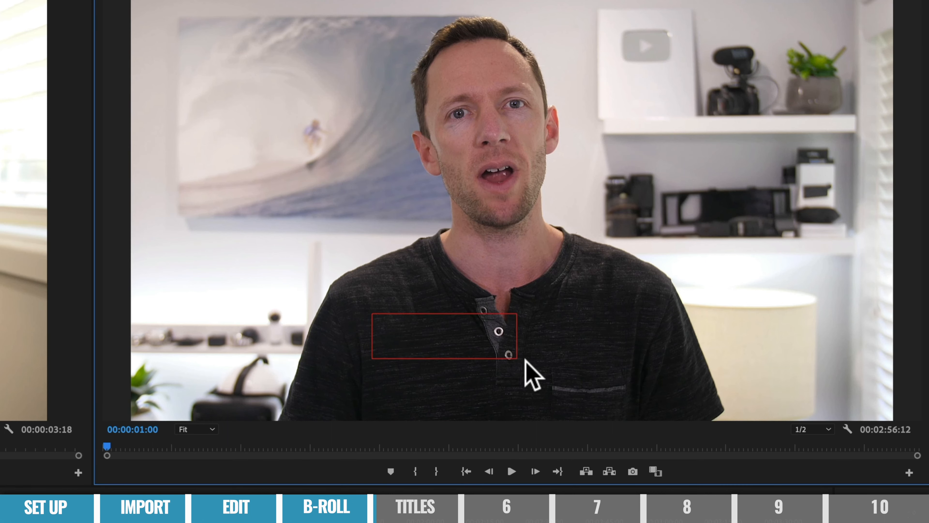
drag(525, 359, 677, 382)
text(JUSTIN BROWN)
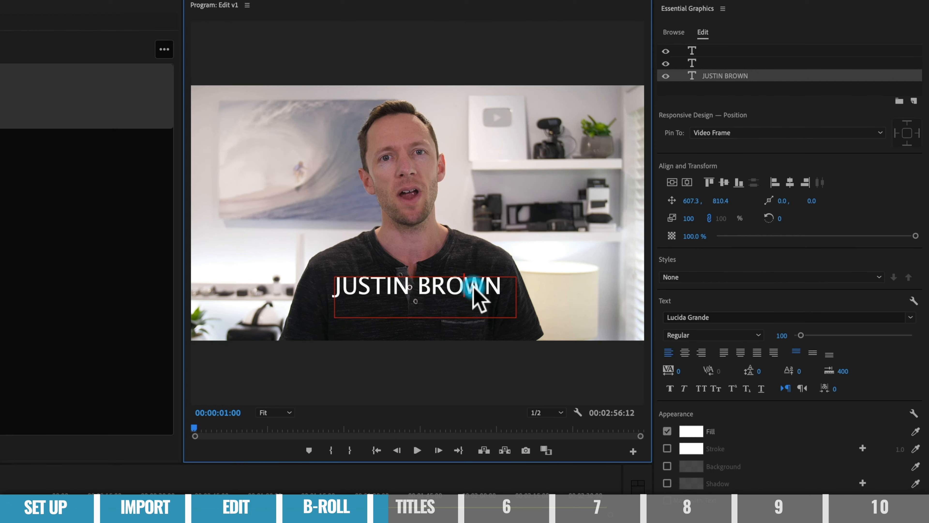
Set the whole name title in the Oswald font with the SemiBold weight.
triple_click(648, 191)
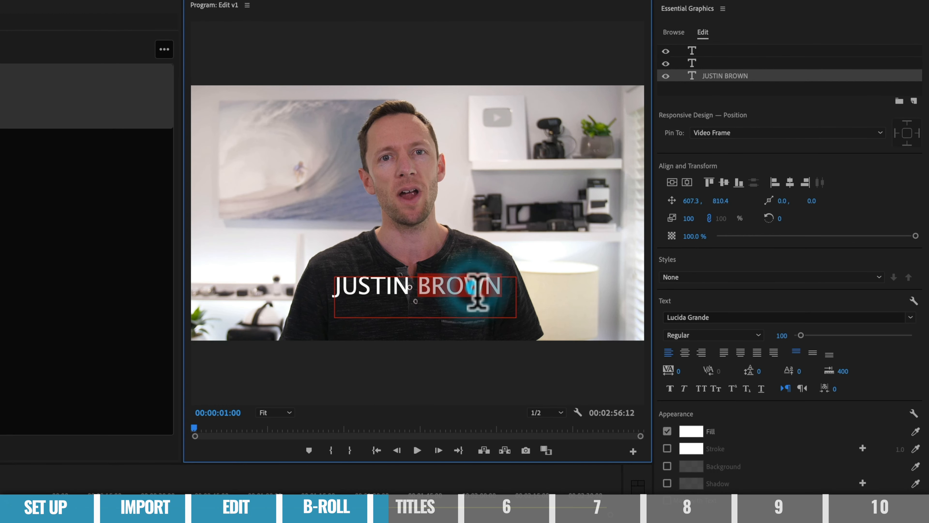
click(705, 317)
text(osw)
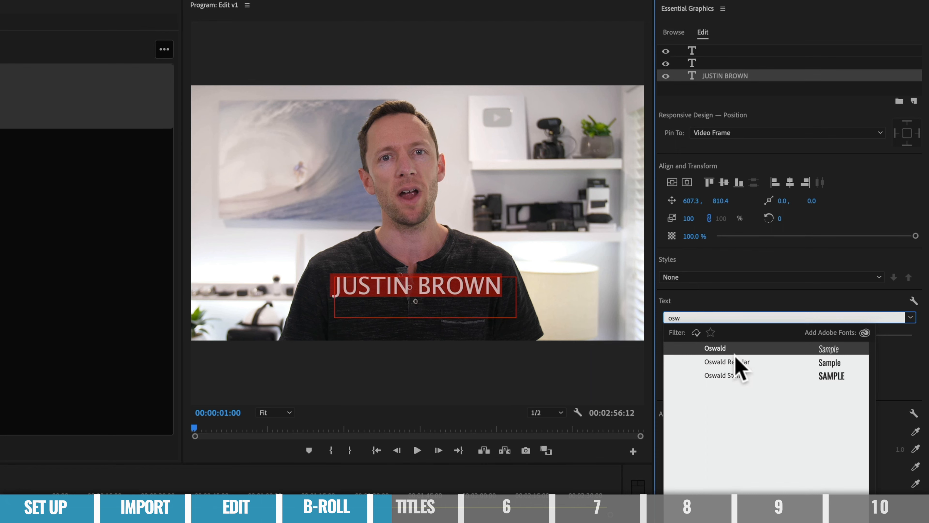
click(728, 348)
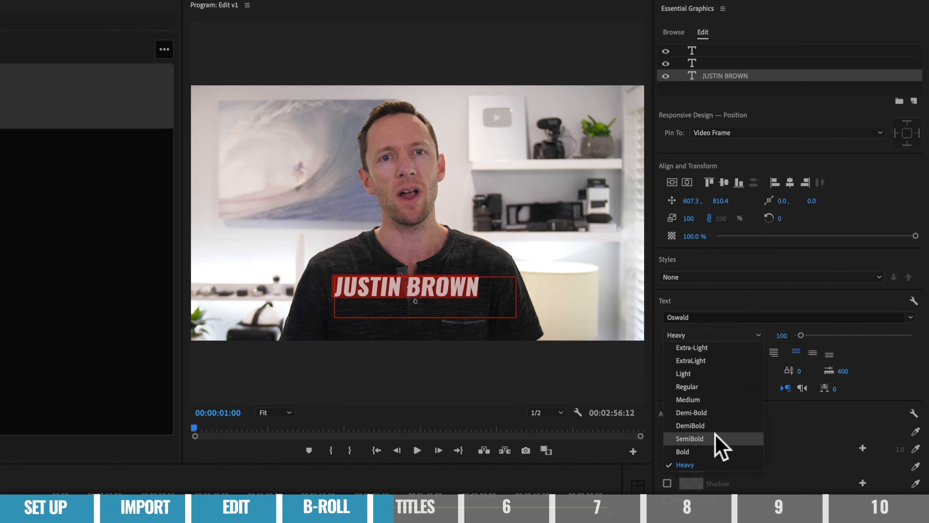
click(690, 438)
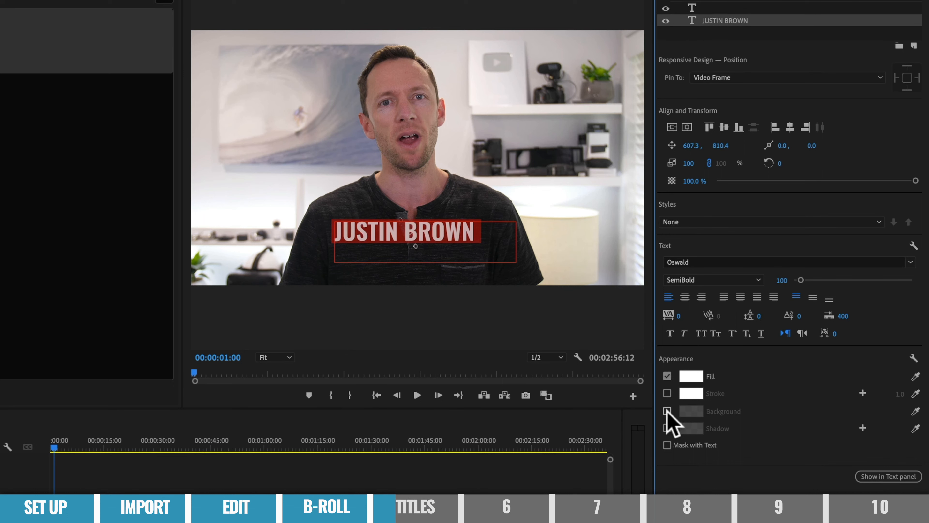
Give the name title a blue background and lower it to a vertical position of 909.4.
click(667, 411)
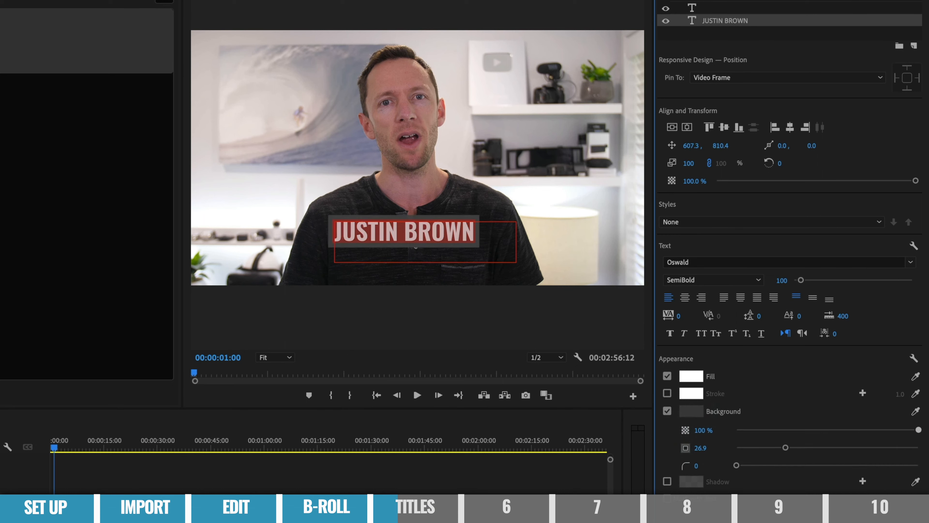
click(694, 411)
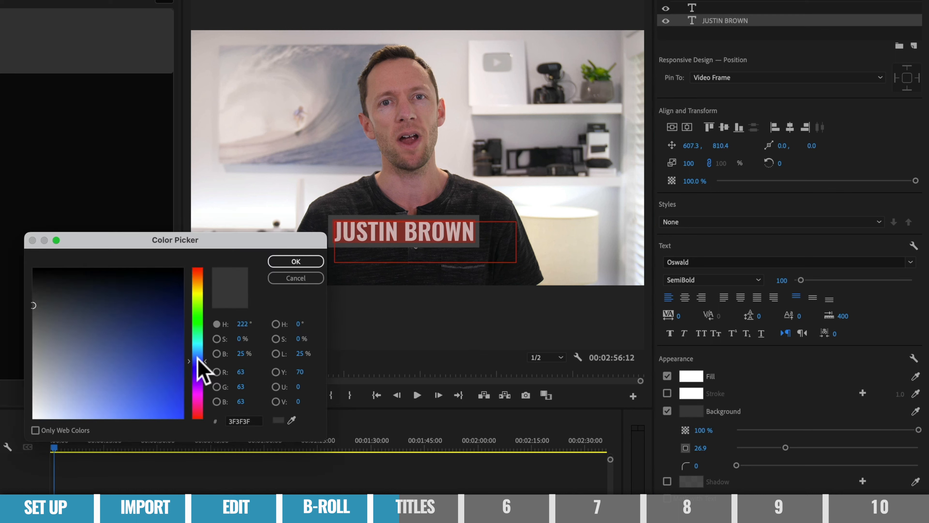
drag(166, 369, 121, 374)
click(300, 262)
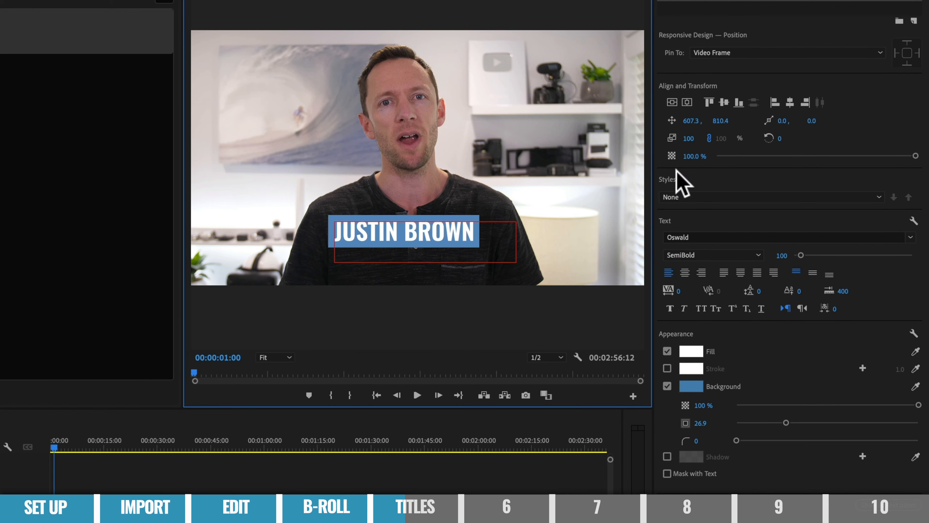
drag(711, 122, 749, 122)
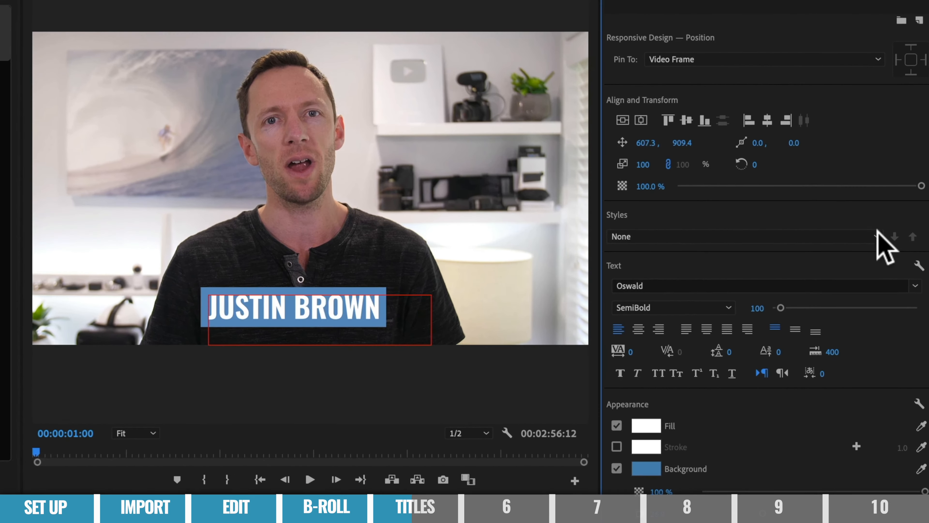
Save the name title's formatting as a new text style named PV.
click(877, 198)
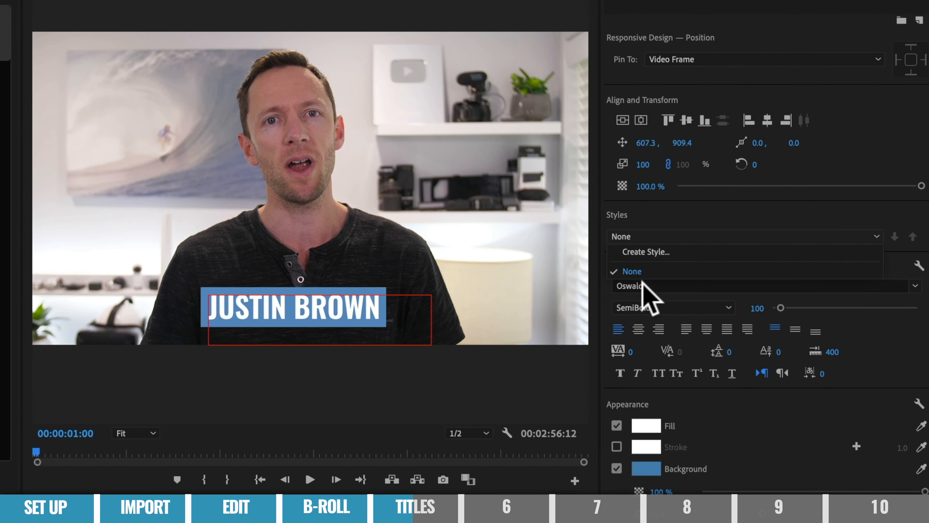
click(648, 251)
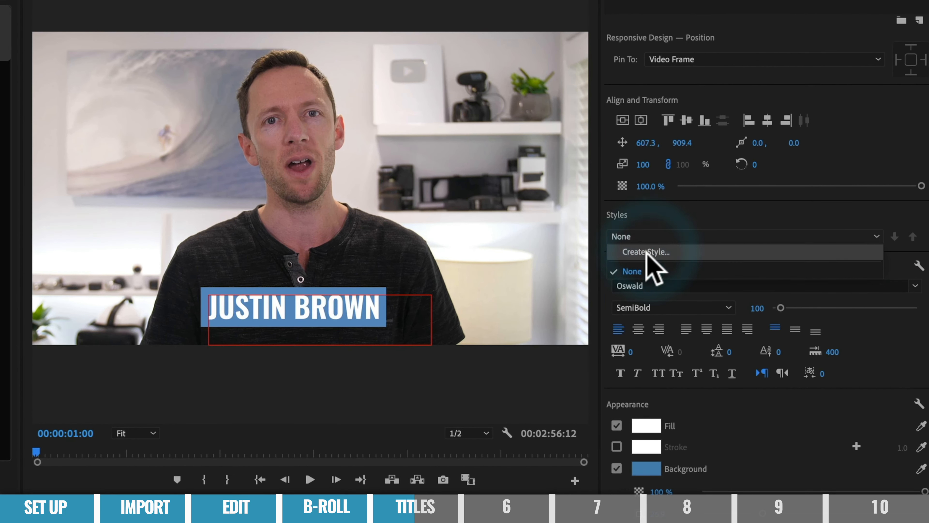
text(PV)
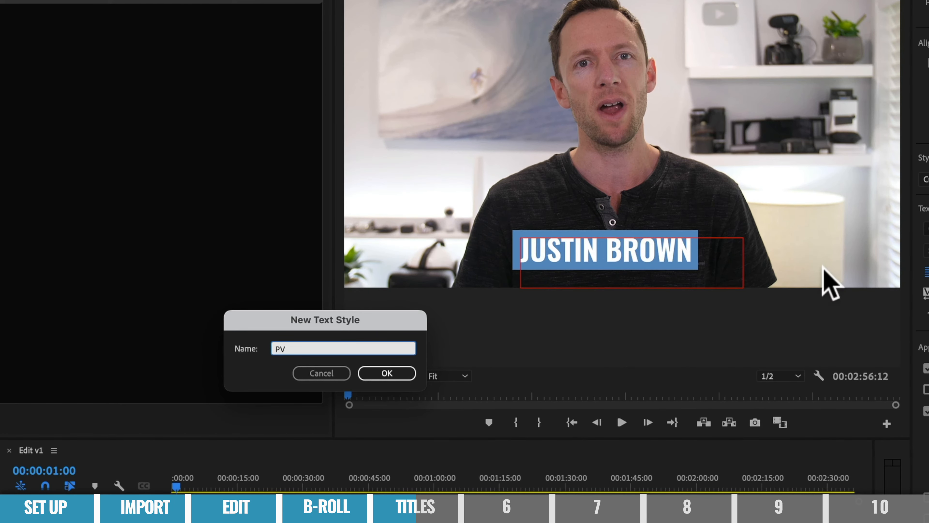
click(383, 373)
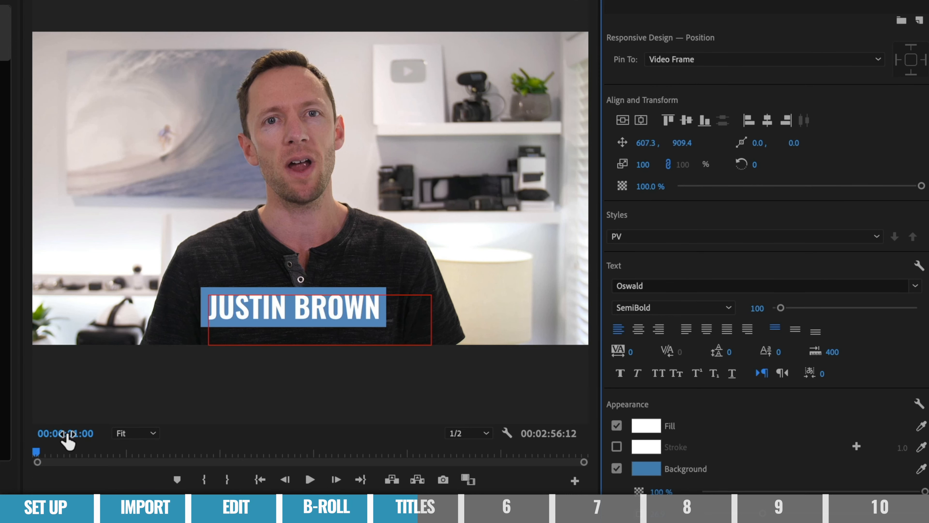
Add a second text layer reading TEXT, apply the PV style to it, and leave that layer selected.
key(super+t)
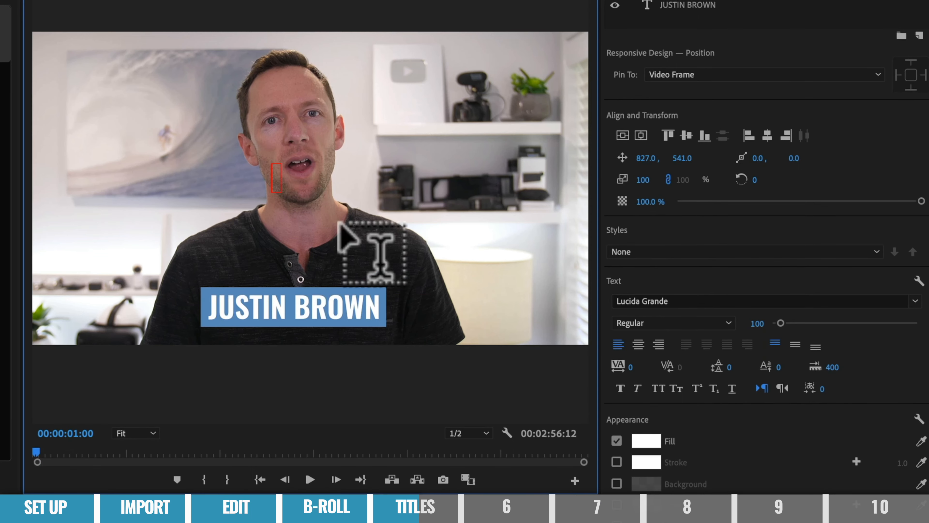
text(TEXT)
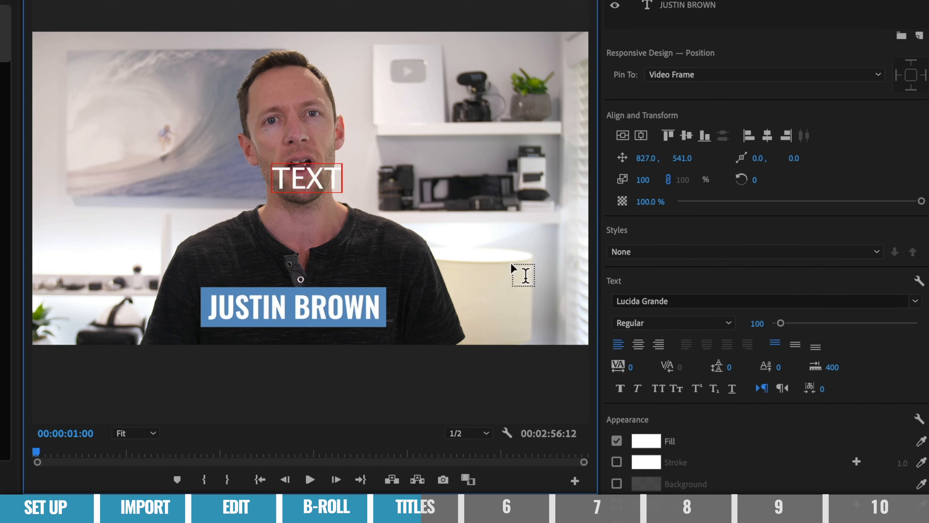
double_click(313, 180)
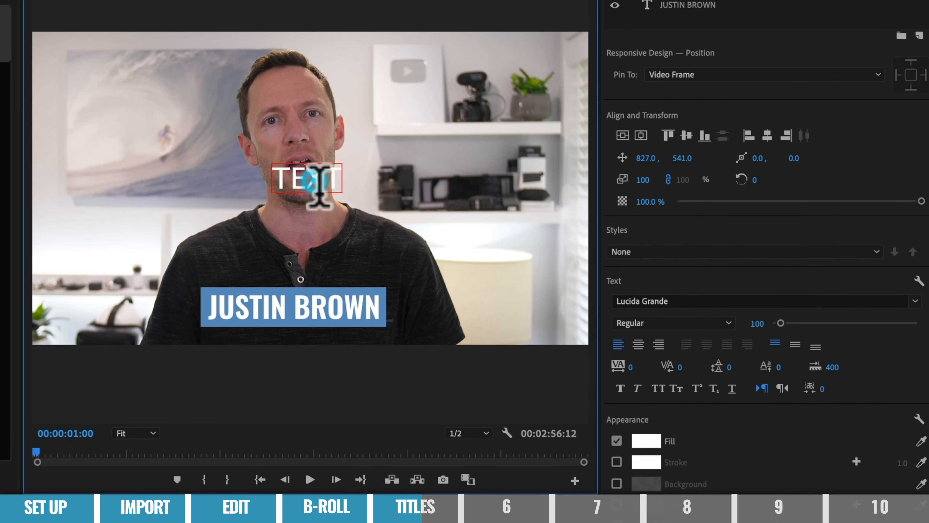
click(757, 251)
click(709, 302)
click(512, 219)
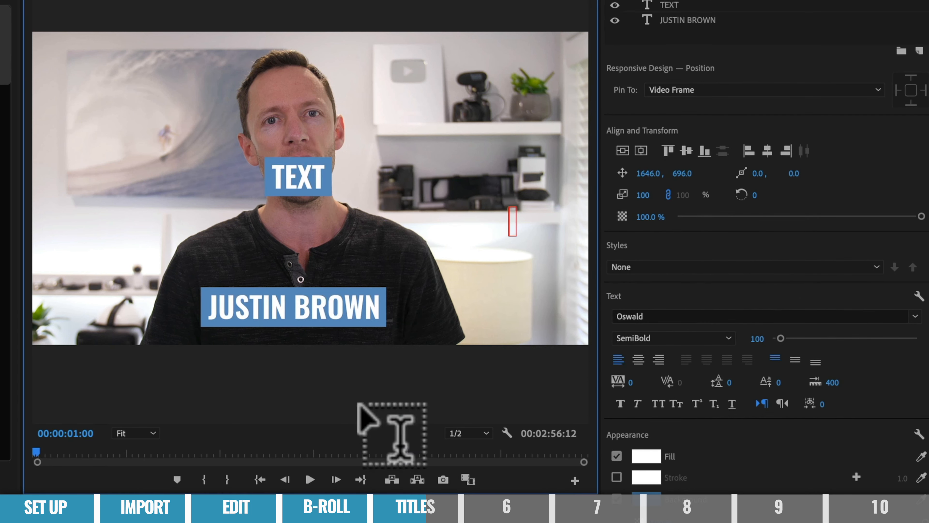
click(665, 6)
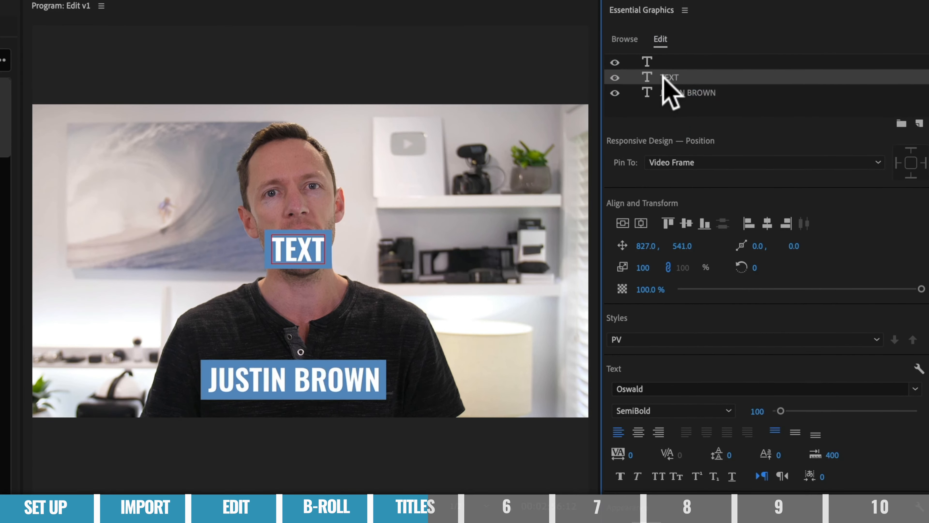
Delete the TEXT layer from the title graphic and check the sequence past the end of the title clip.
right_click(664, 72)
click(690, 165)
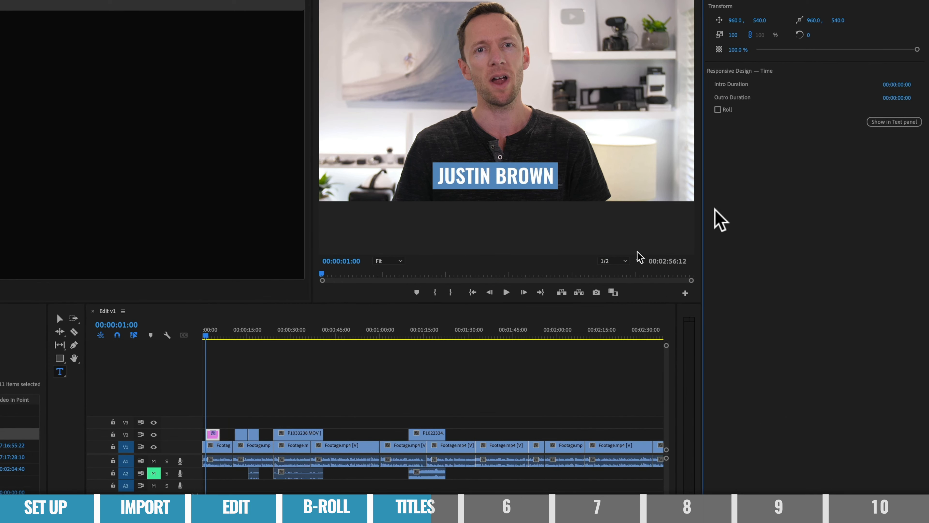
click(204, 335)
drag(204, 335, 222, 335)
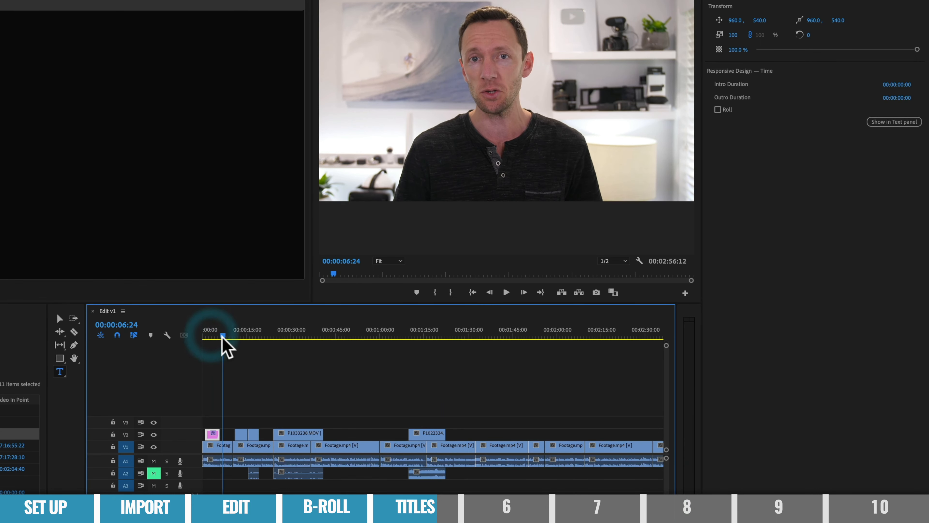
Adjust the title clip's end on V2 to a duration of 00:00:05:08 and shift the clip to start at 00:00:00:14.
key(equal)
key(equal)
key(equal)
key(equal)
key(minus)
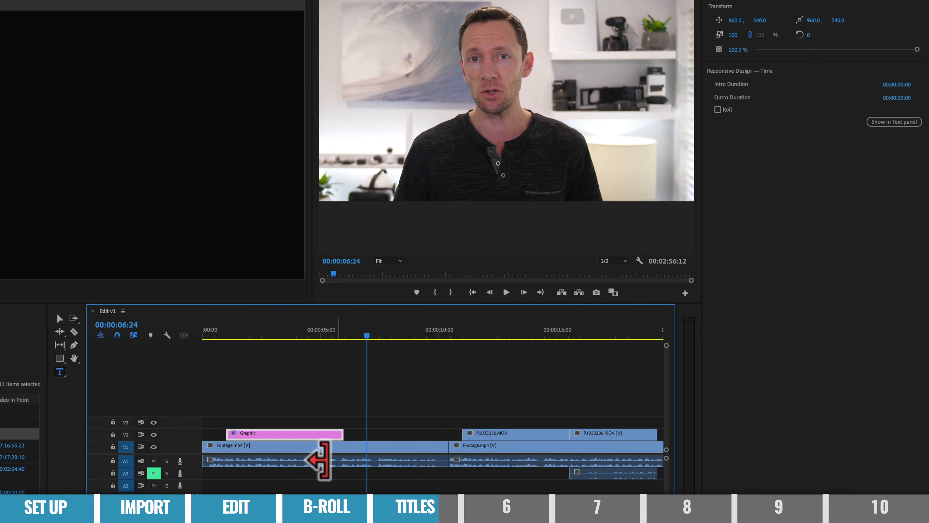
mouse_move(346, 440)
mouse_down()
mouse_move(330, 438)
mouse_move(357, 442)
mouse_up()
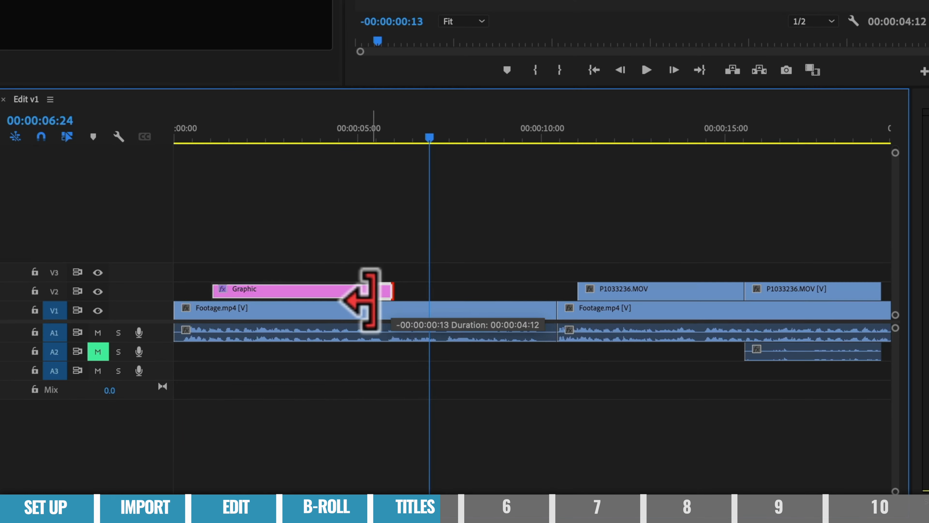
drag(409, 303, 400, 291)
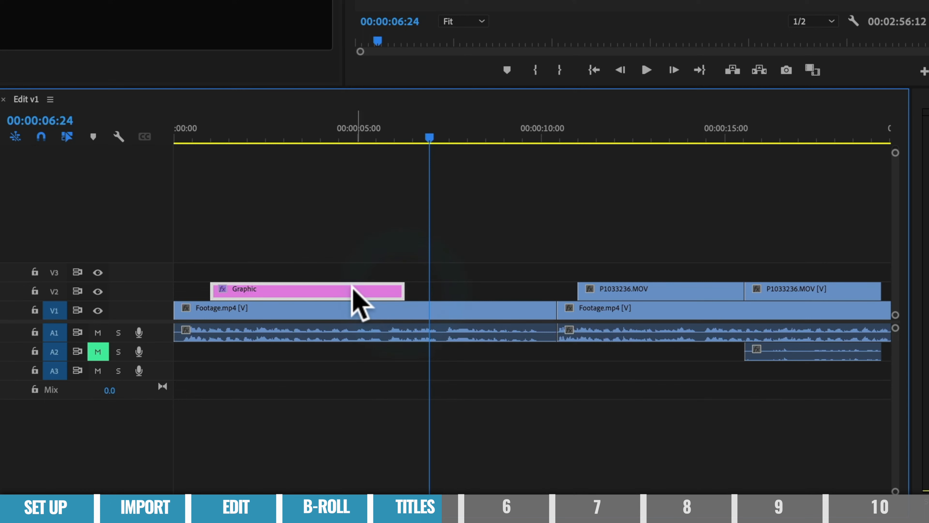
drag(344, 291, 329, 284)
key(minus)
key(minus)
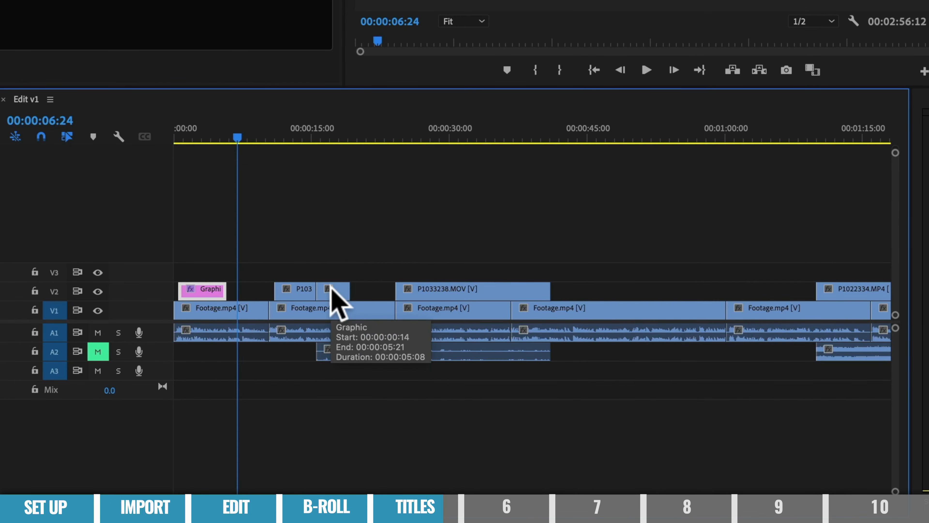
key(minus)
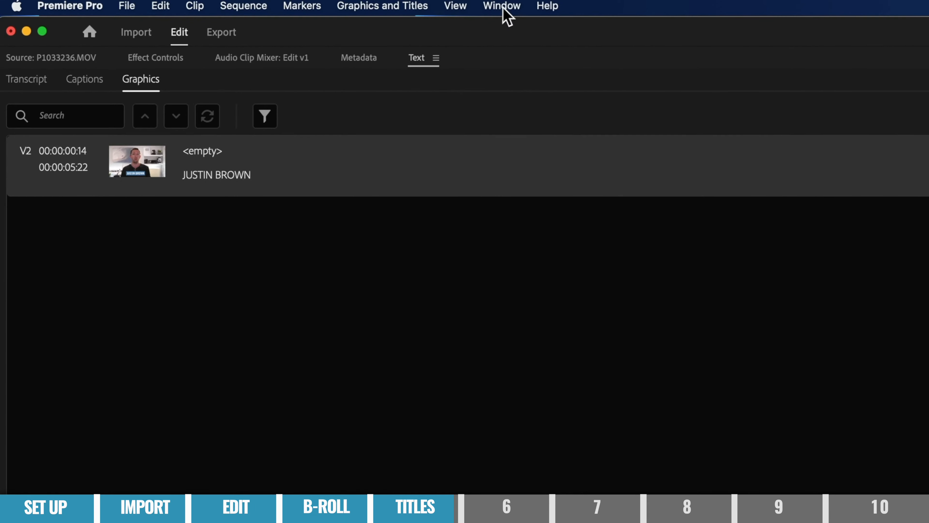
Reset the Editing workspace to its saved layout.
click(503, 6)
mouse_move(516, 30)
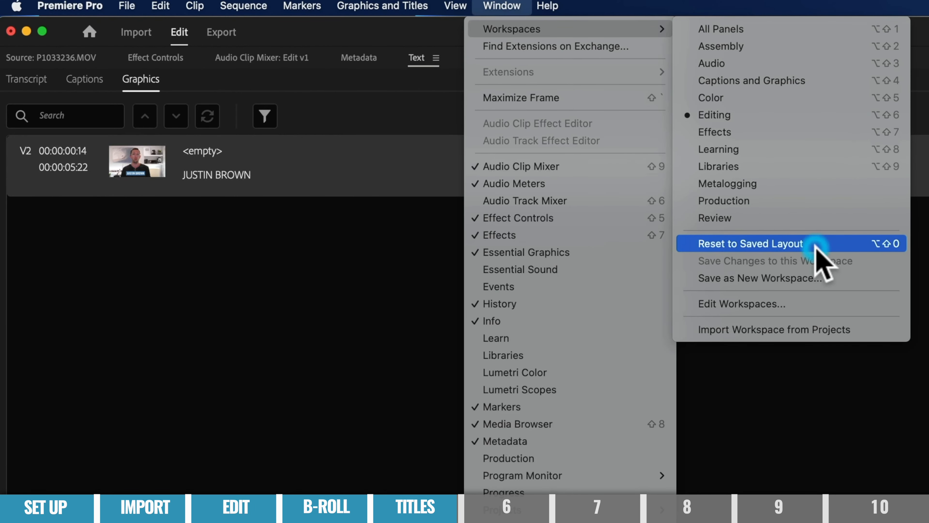
click(815, 245)
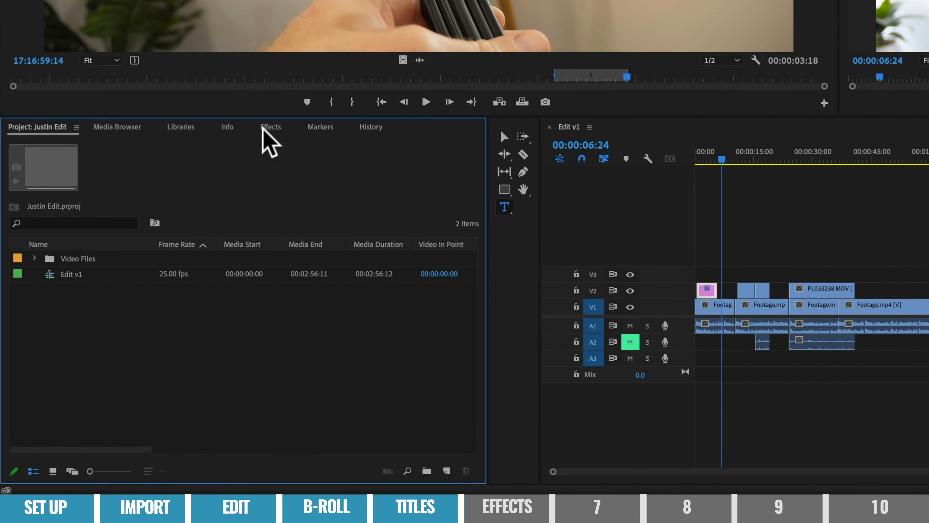
Open the effects library and expand the Dissolve group of the video transitions.
click(147, 315)
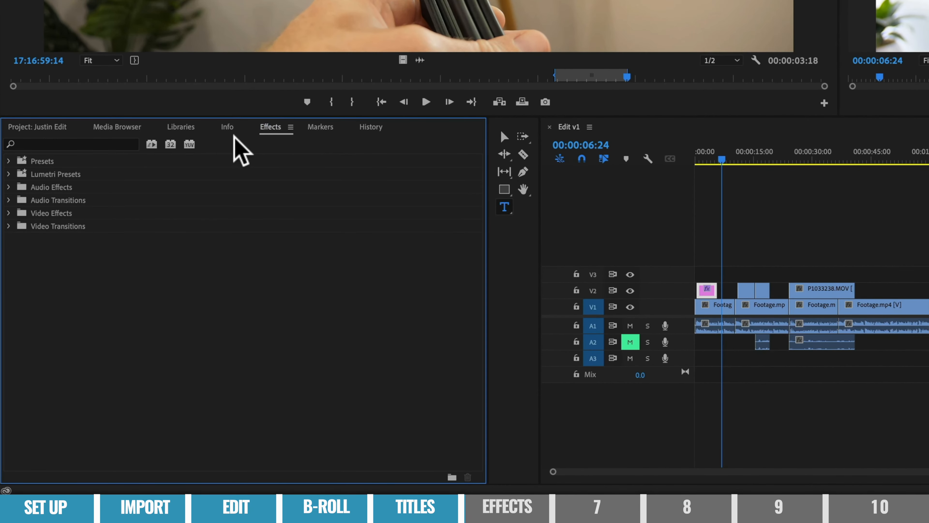
click(8, 212)
click(8, 213)
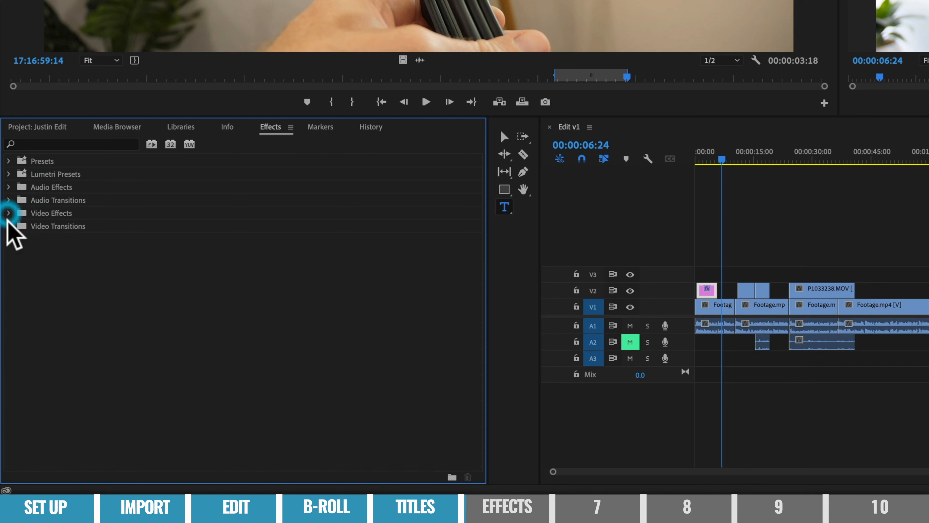
click(8, 226)
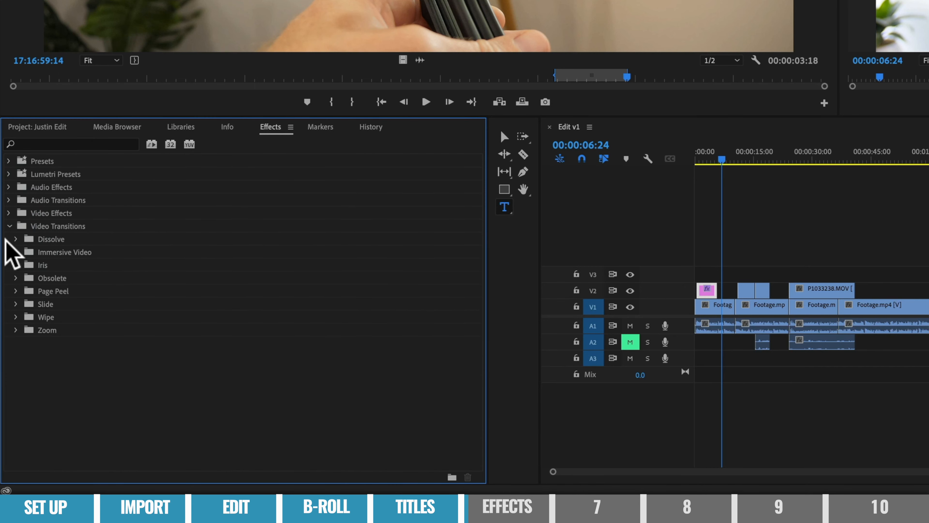
click(16, 238)
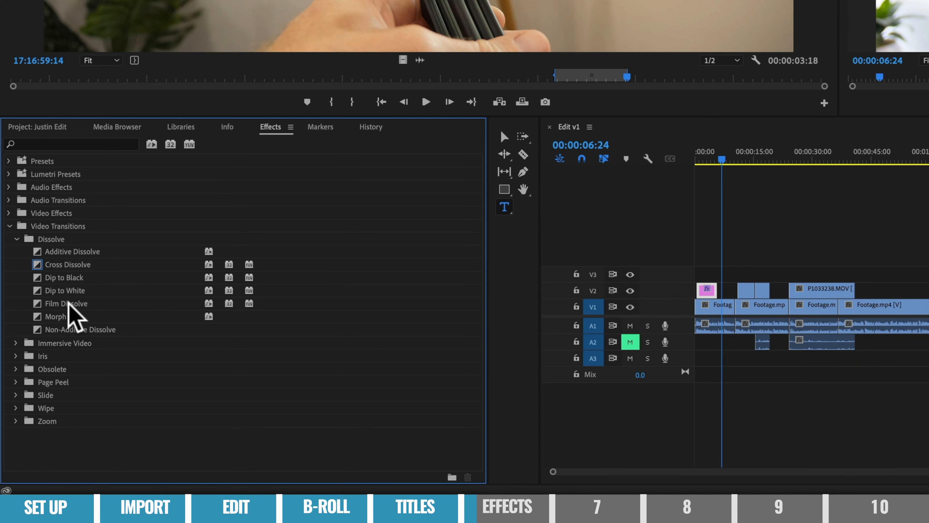
Add a Cross Dissolve transition to the start of the title clip on V2.
click(698, 160)
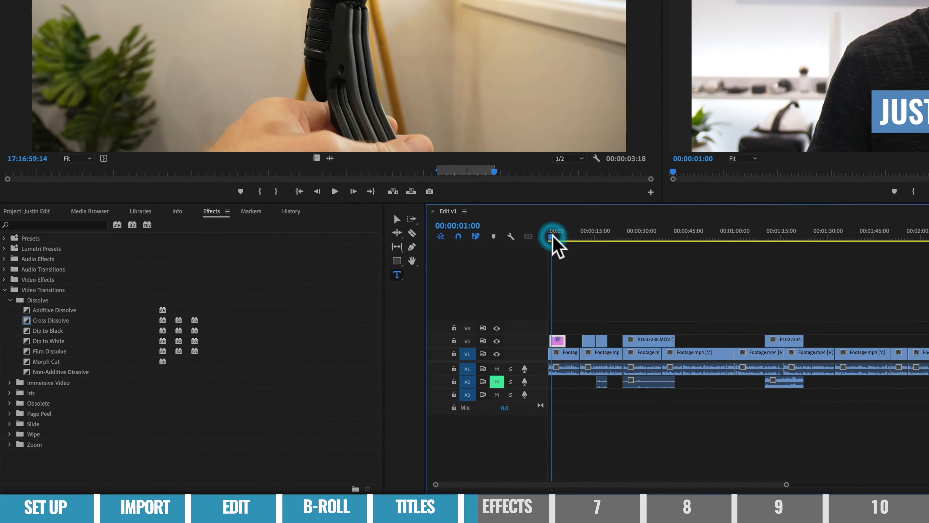
key(equal)
key(equal)
key(equal)
key(equal)
key(equal)
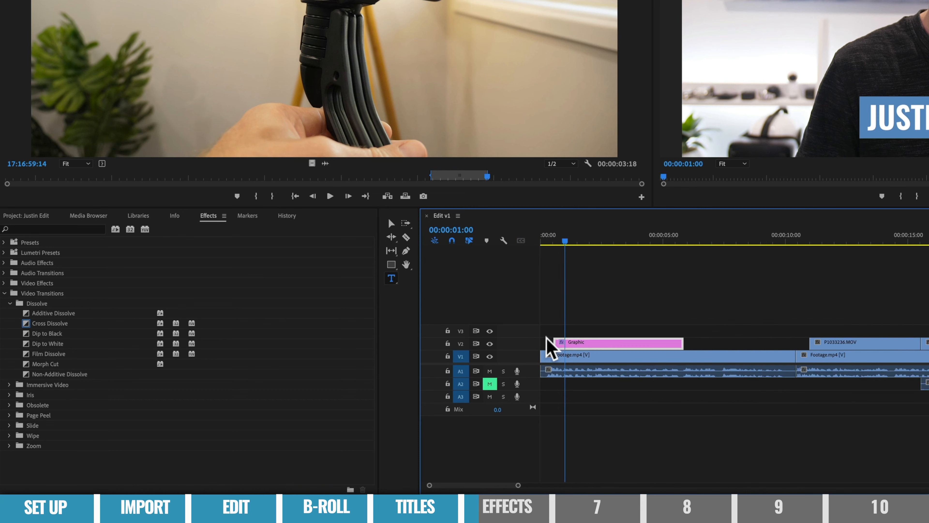
key(equal)
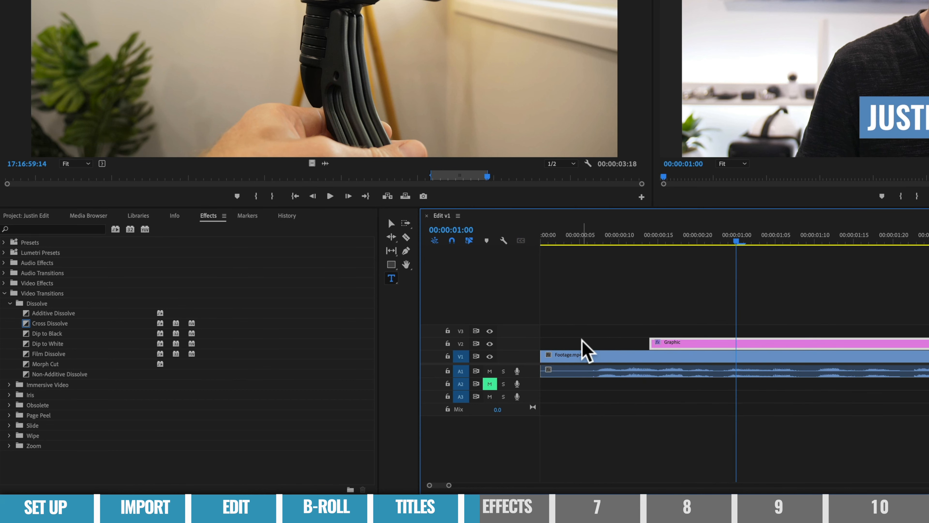
click(25, 324)
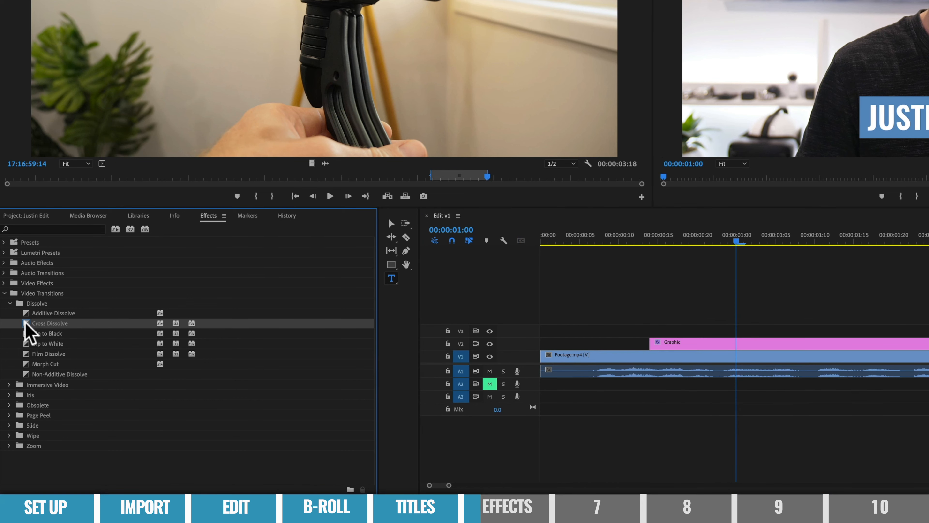
drag(25, 323, 655, 342)
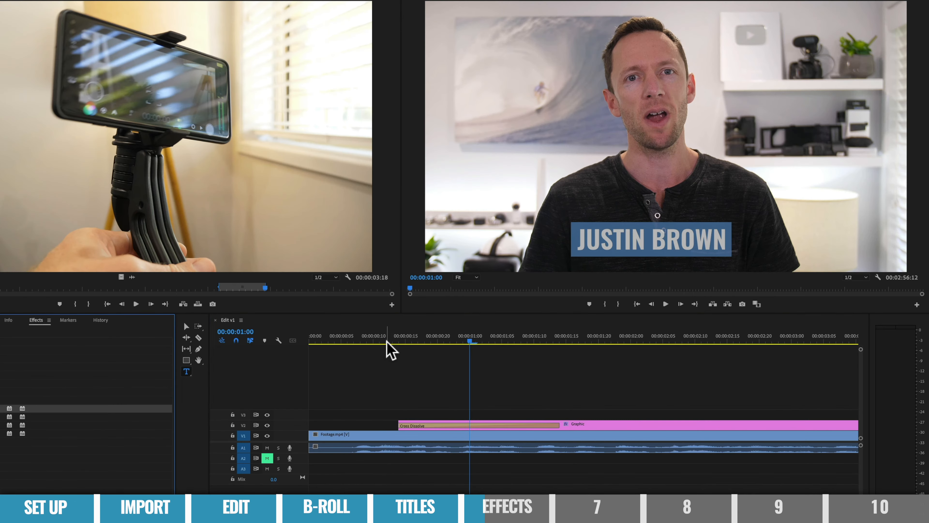
Shorten the Cross Dissolve at the title clip's start to about 9 frames and preview the fade-in.
mouse_move(222, 145)
mouse_down()
mouse_move(202, 143)
mouse_move(238, 143)
mouse_up()
drag(392, 341, 483, 343)
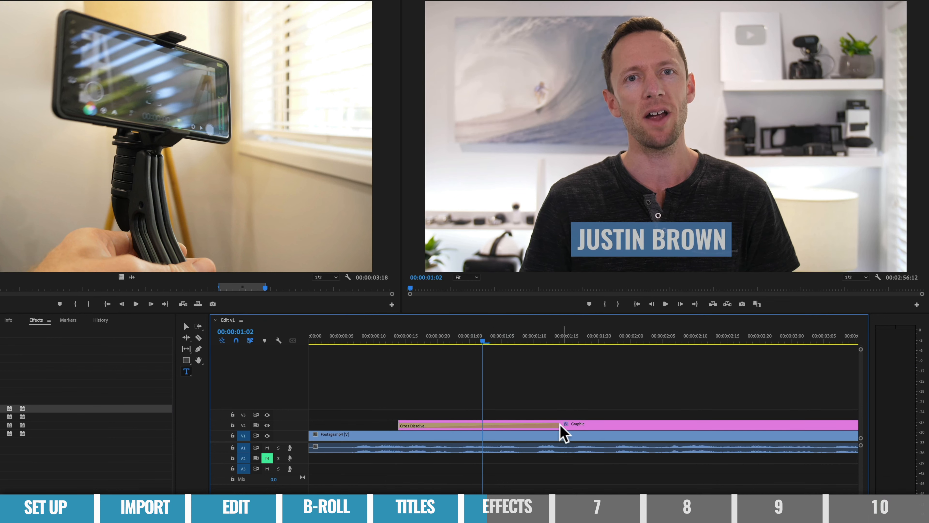
click(561, 428)
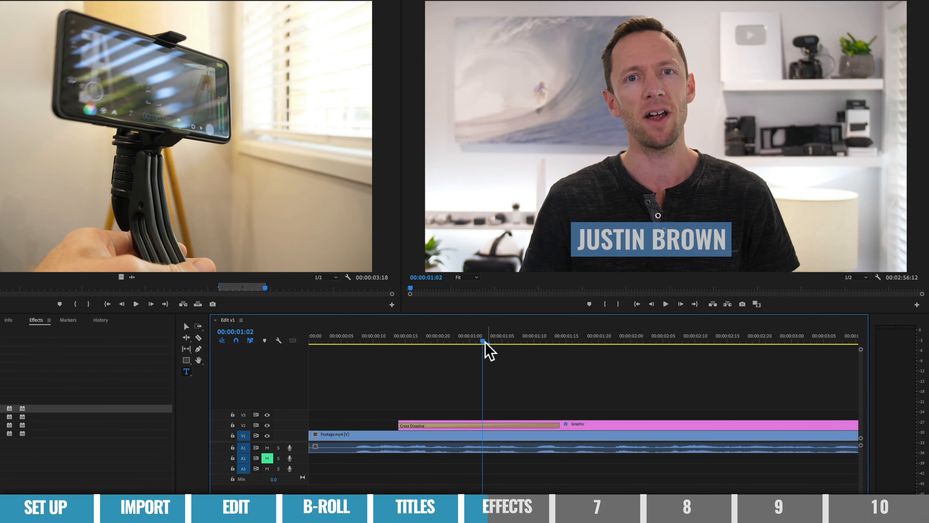
drag(484, 342, 514, 343)
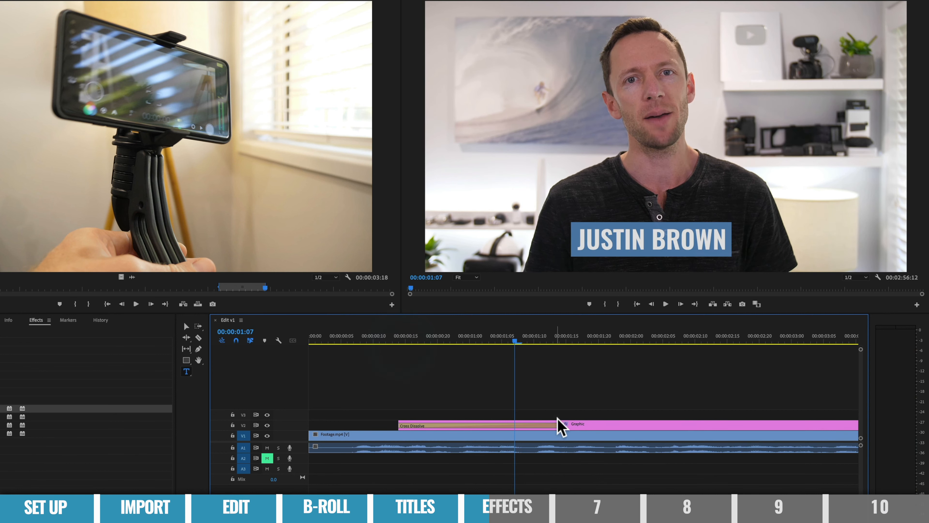
click(553, 426)
drag(553, 428, 457, 428)
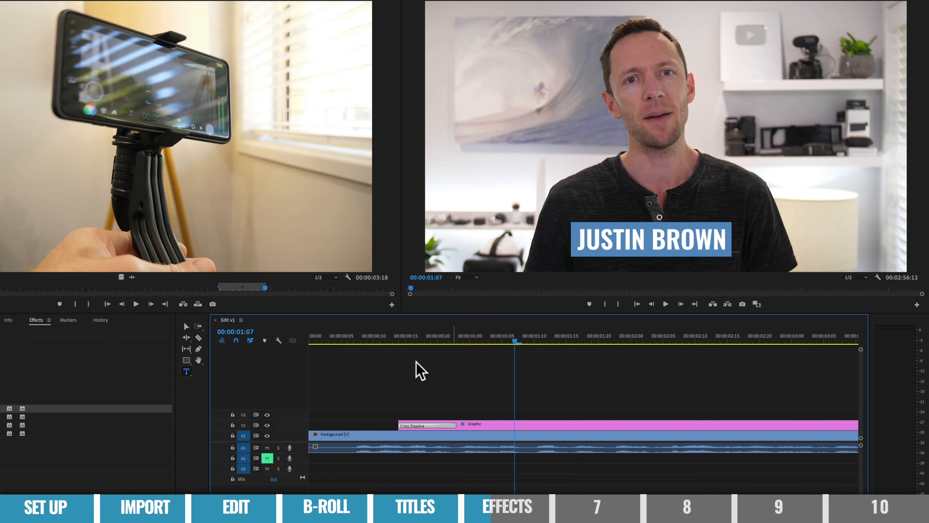
drag(421, 346, 572, 359)
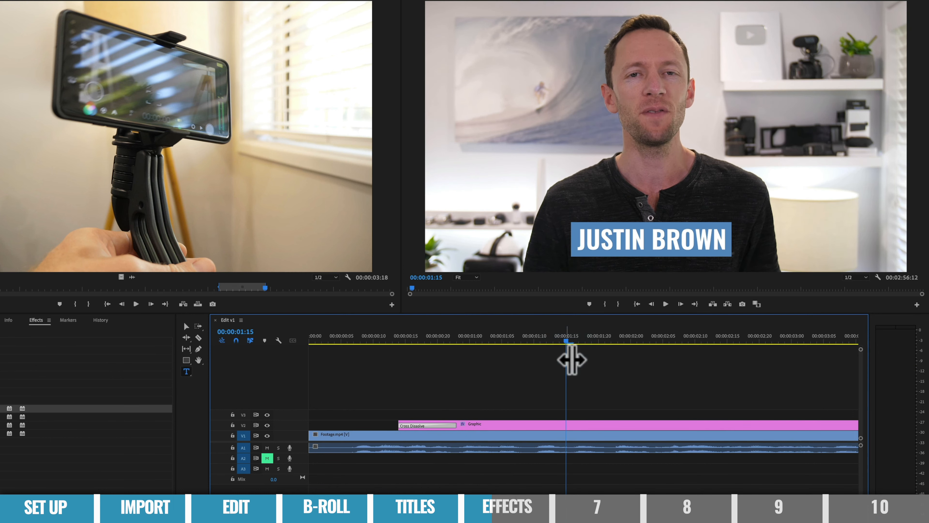
Add a Cross Dissolve to the title clip's end, shorten it to about 7 frames and preview the title.
key(minus)
key(minus)
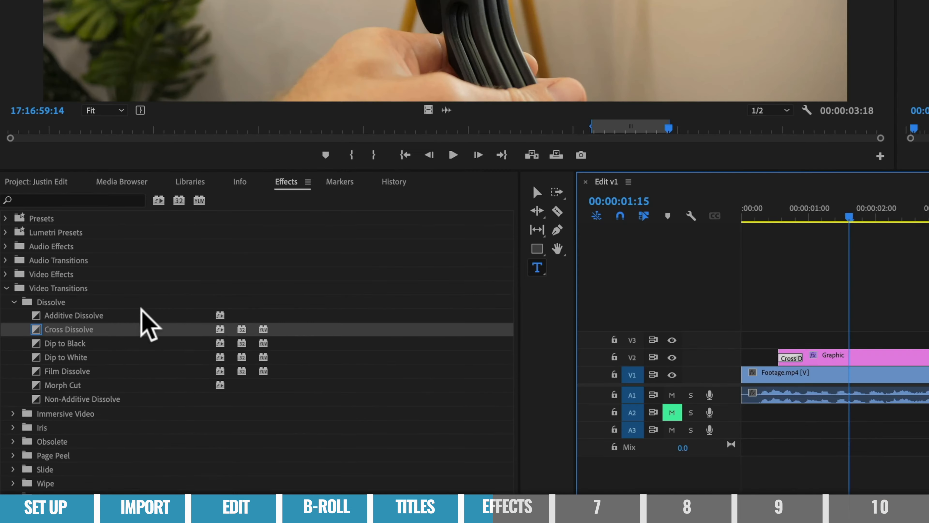
drag(36, 328, 928, 369)
drag(545, 401, 547, 400)
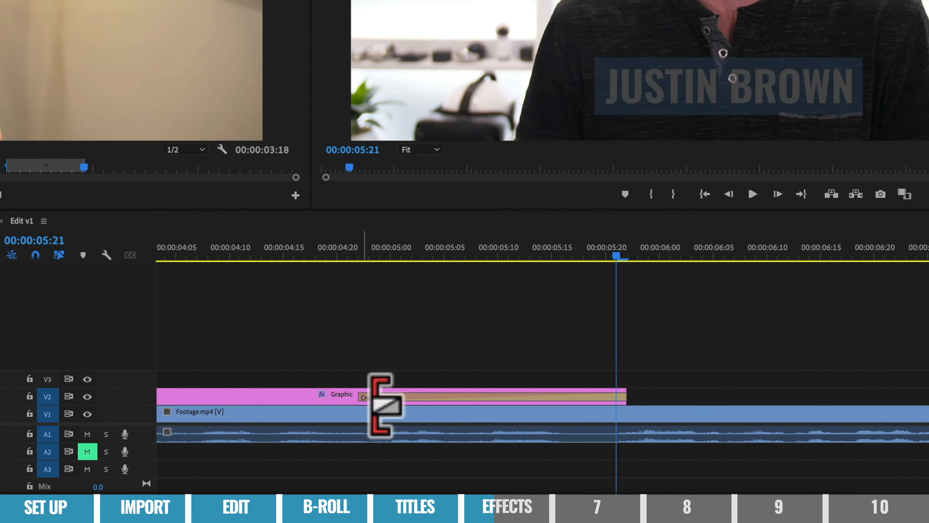
drag(380, 402, 576, 413)
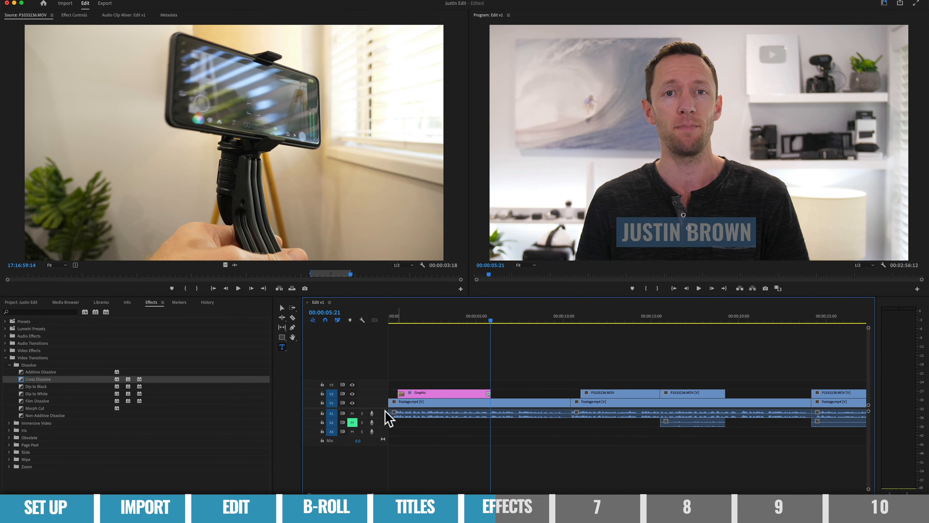
drag(389, 315, 490, 321)
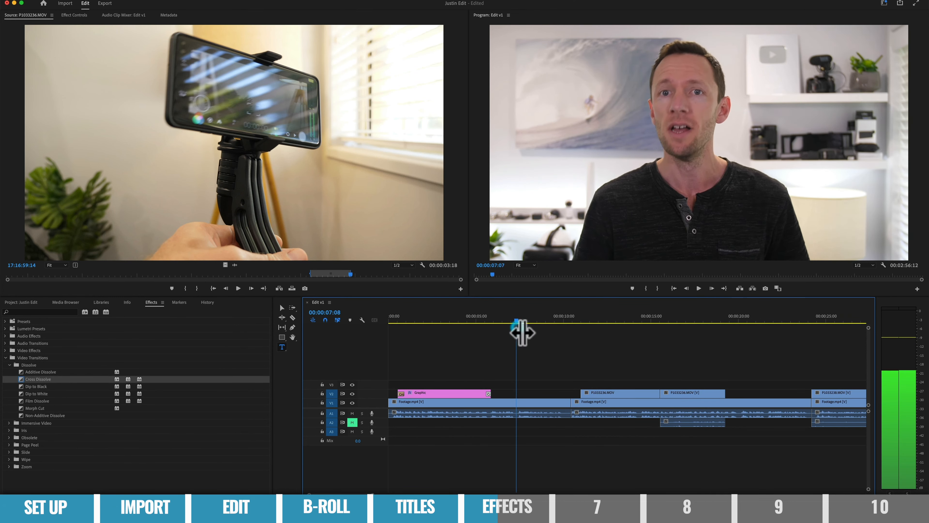
click(518, 322)
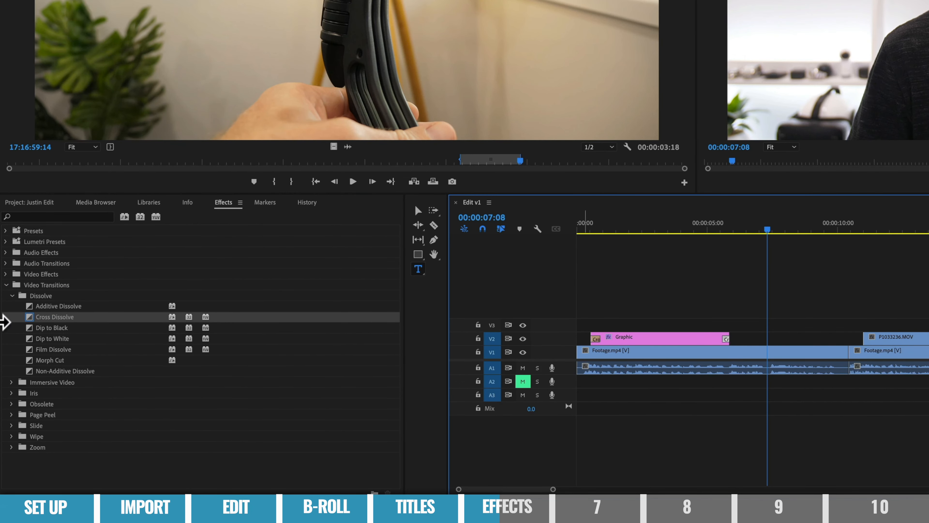
Try a Dip to Black transition on the cut between the first two Footage.mp4 clips on V1, preview it and delete it.
drag(26, 326, 852, 357)
click(826, 223)
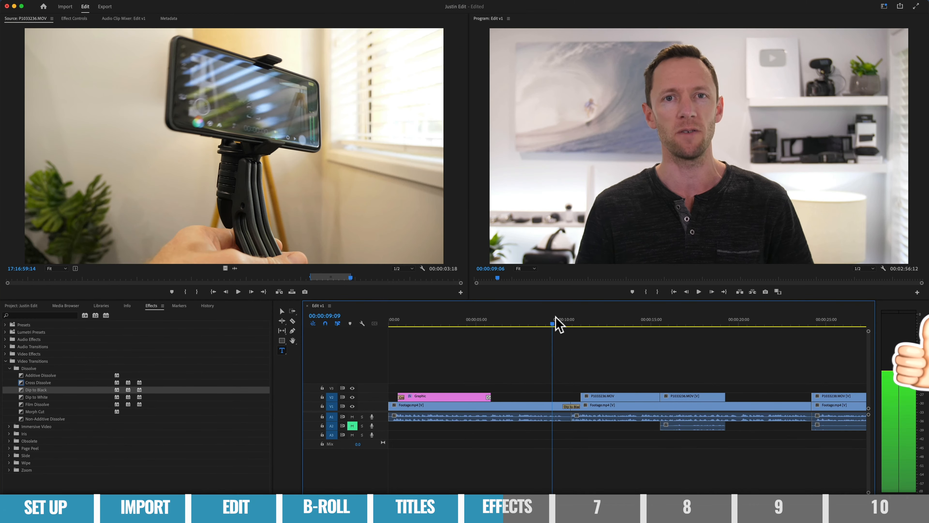
drag(555, 316, 578, 322)
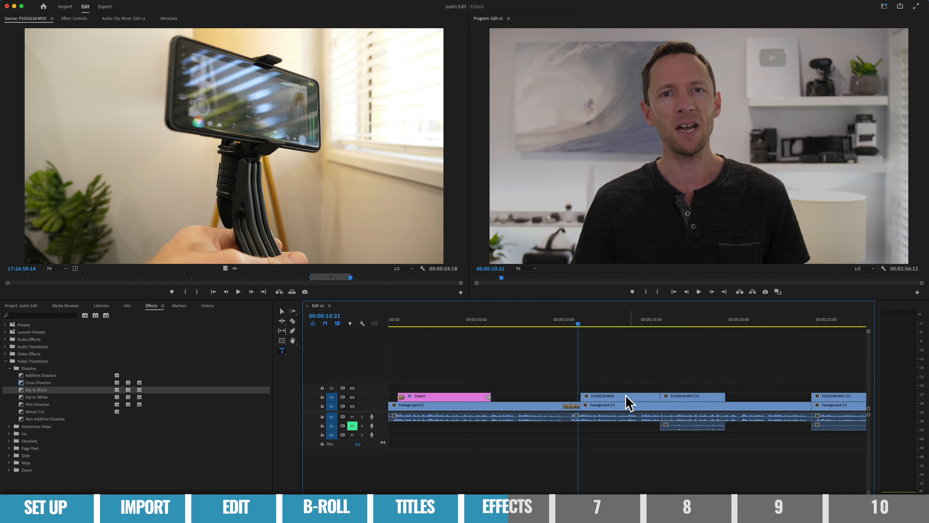
click(551, 318)
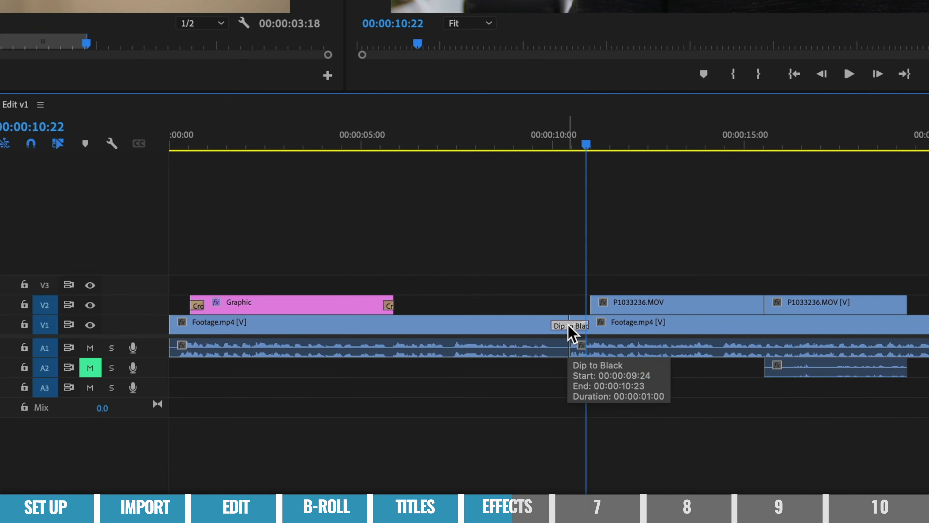
key(Delete)
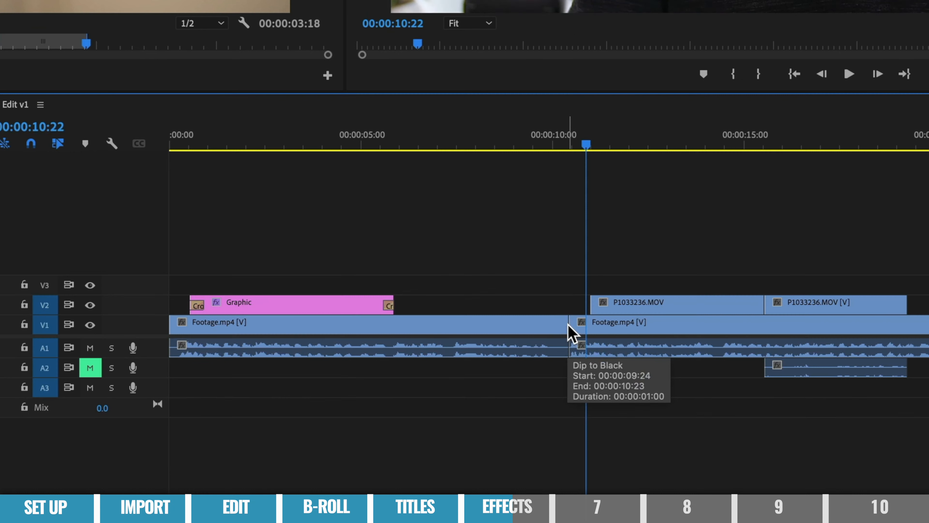
Set the Scale of the second Footage.mp4 clip on V1 to 113 and scrub across the cut to preview the zoom.
click(554, 143)
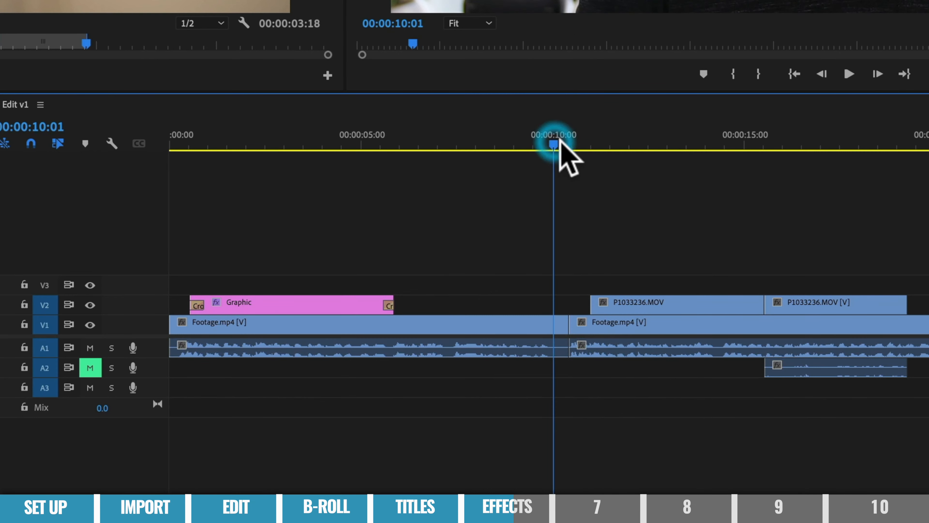
click(584, 143)
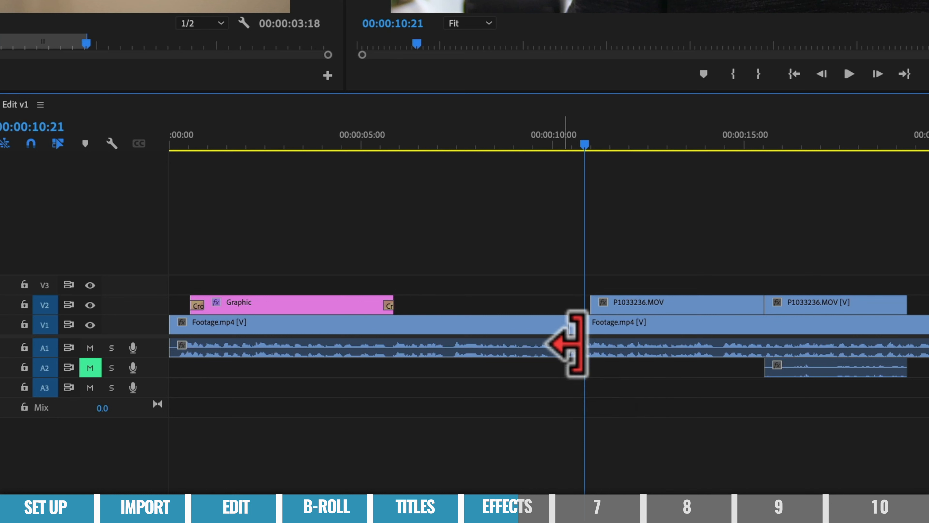
click(586, 327)
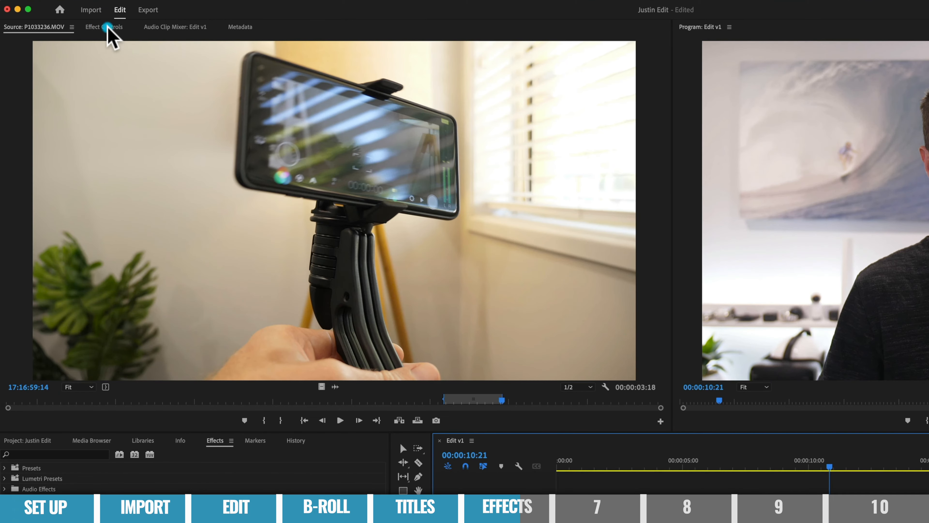
click(106, 27)
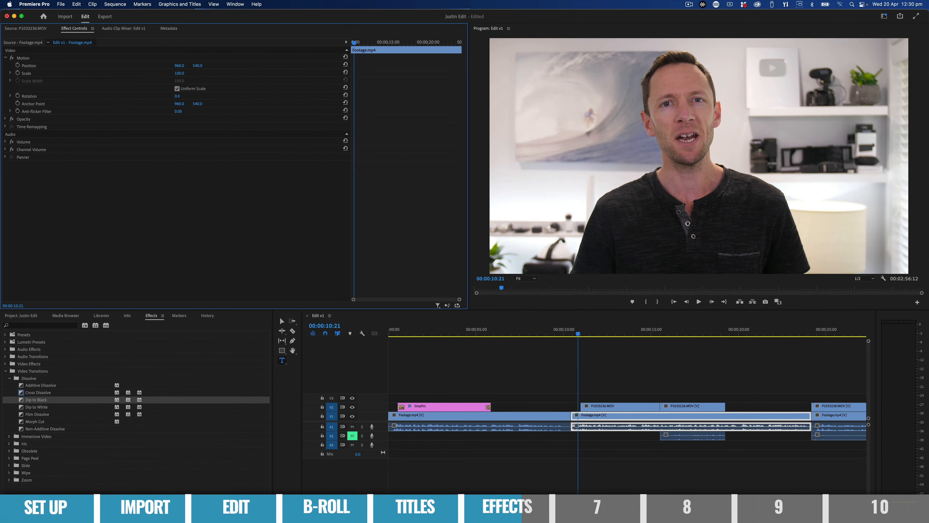
drag(179, 73, 189, 74)
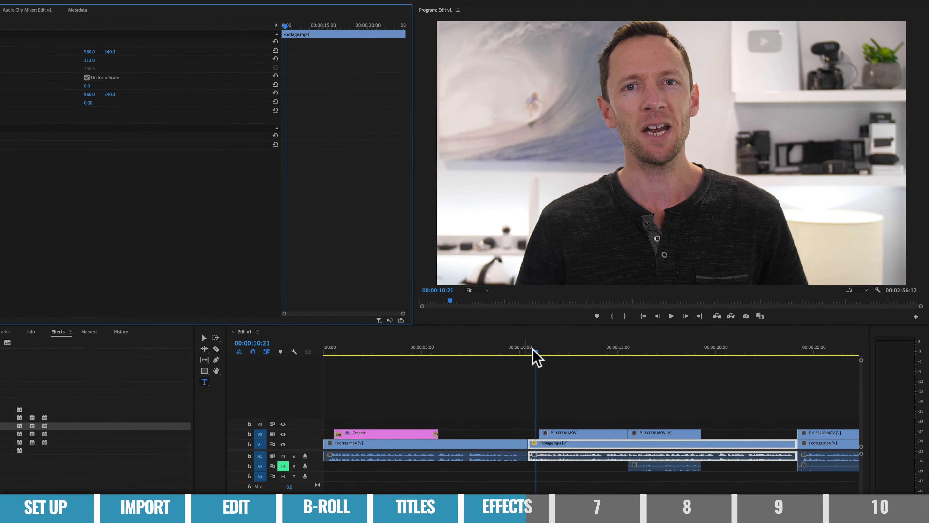
drag(577, 334, 531, 352)
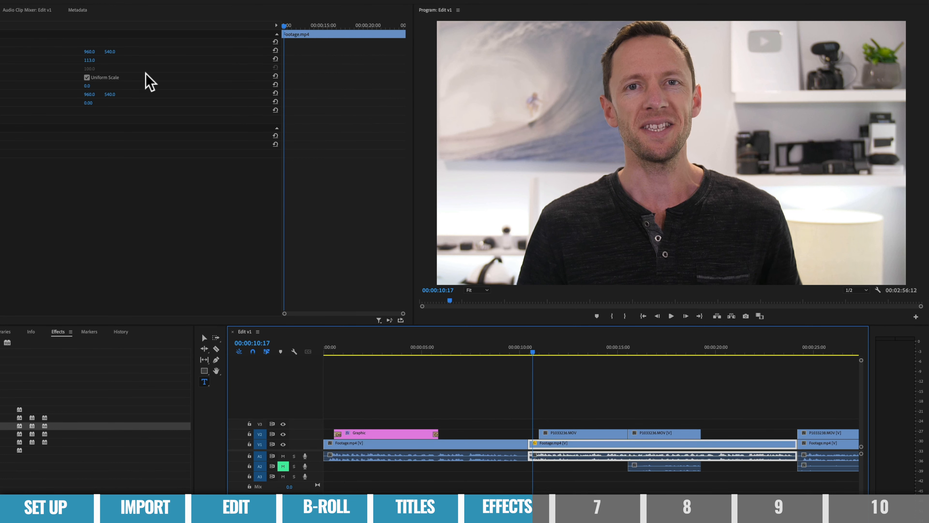
Set the second Footage.mp4 clip's Position to 986, 610 and scrub across the cut to check the framing.
drag(106, 54, 124, 52)
click(523, 356)
drag(523, 357, 536, 363)
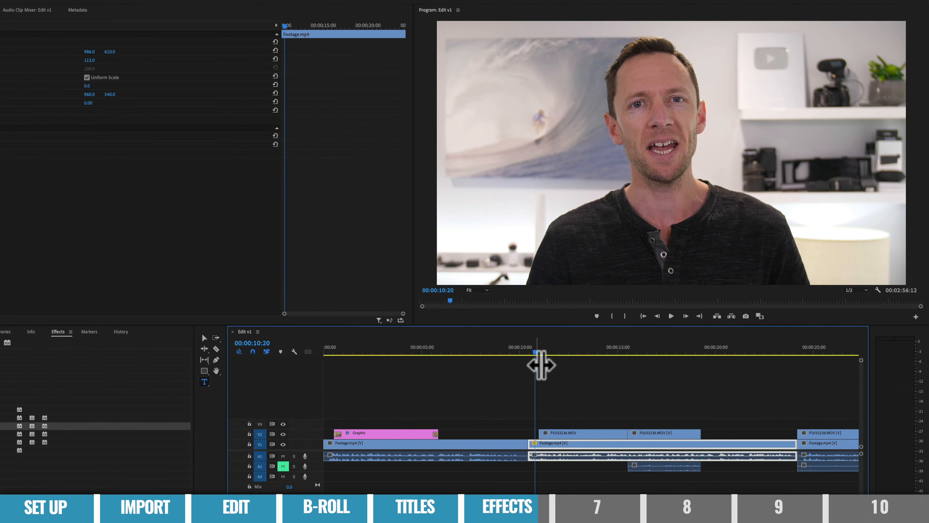
Try a speed of 200% for the first Footage.mp4 clip in its Speed/Duration settings and cancel the change.
click(512, 444)
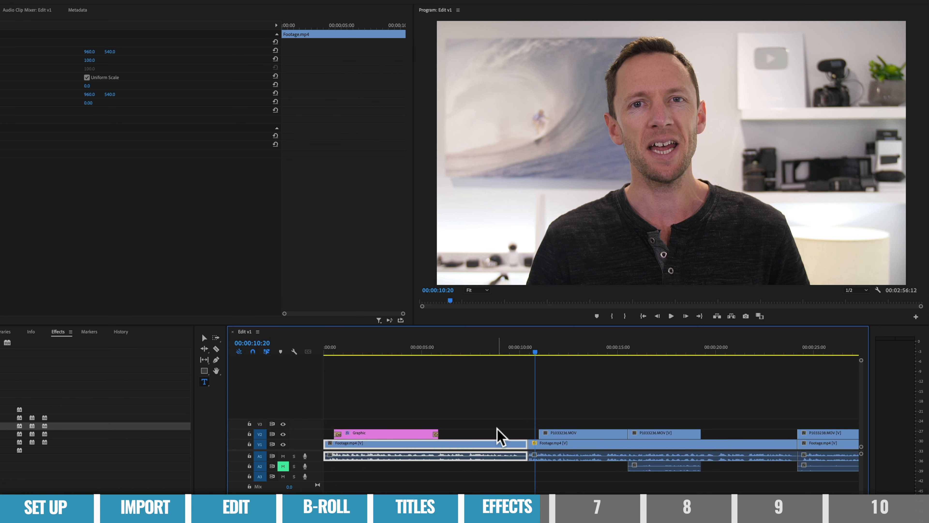
click(498, 435)
click(490, 444)
right_click(490, 444)
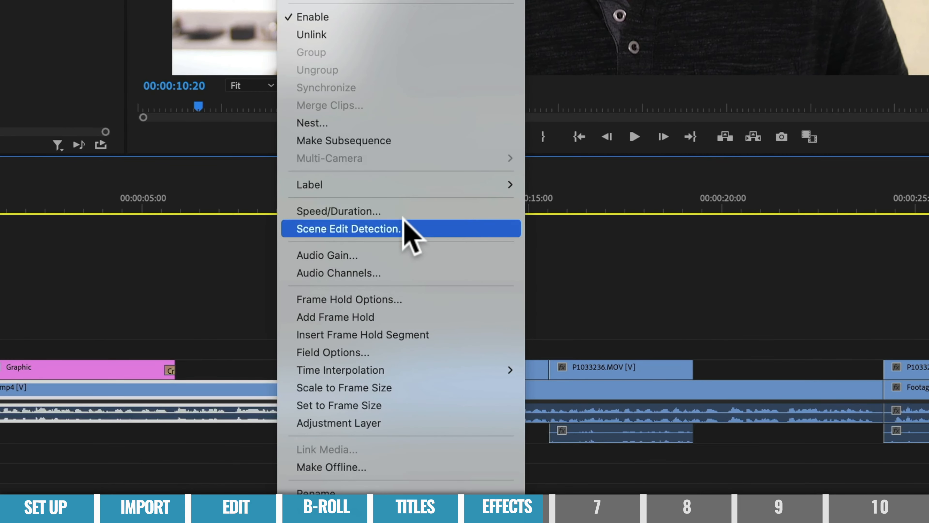
click(350, 212)
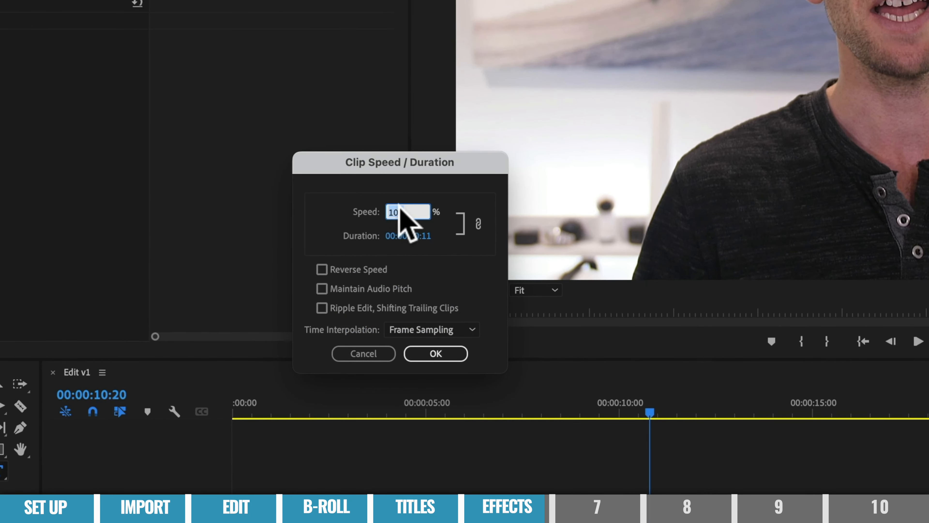
text(200)
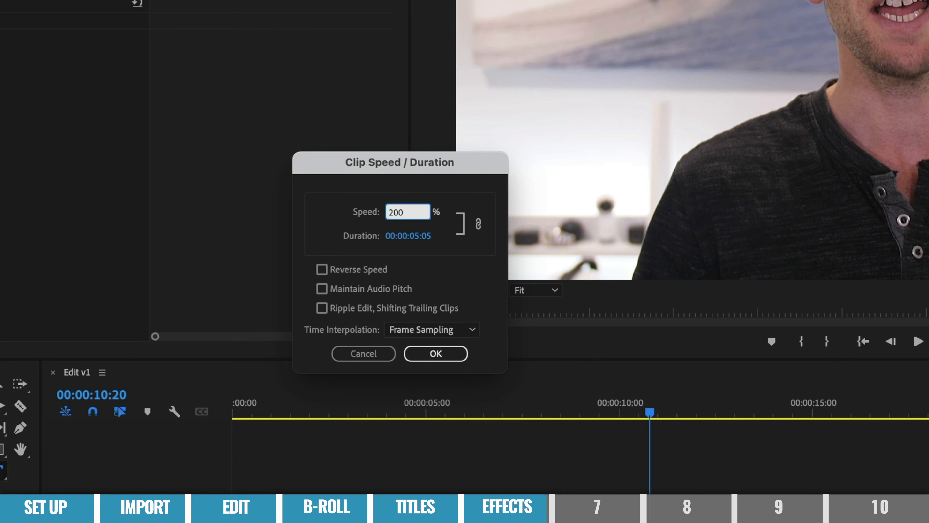
click(385, 352)
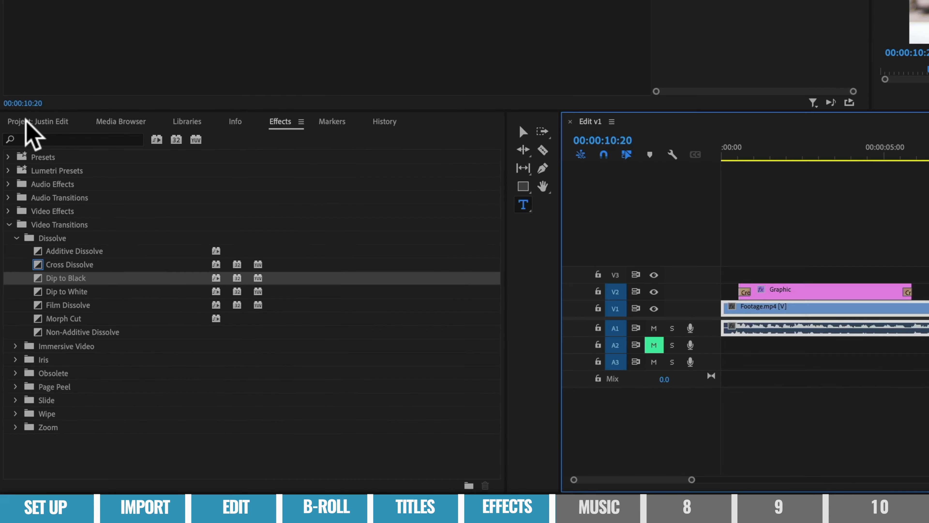
Expand the Music bin inside Video Files and place the Shoegaze Dreampop audio file in it.
click(18, 305)
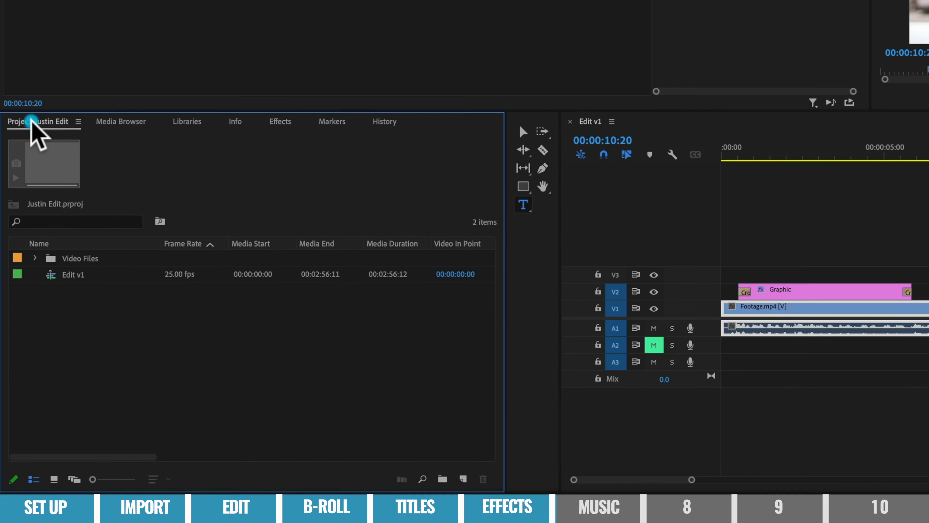
click(35, 258)
click(49, 307)
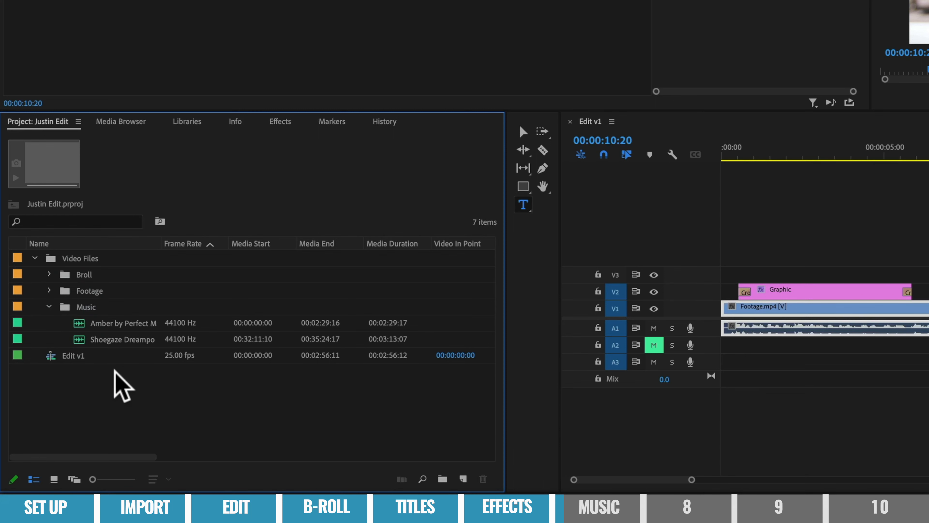
right_click(117, 390)
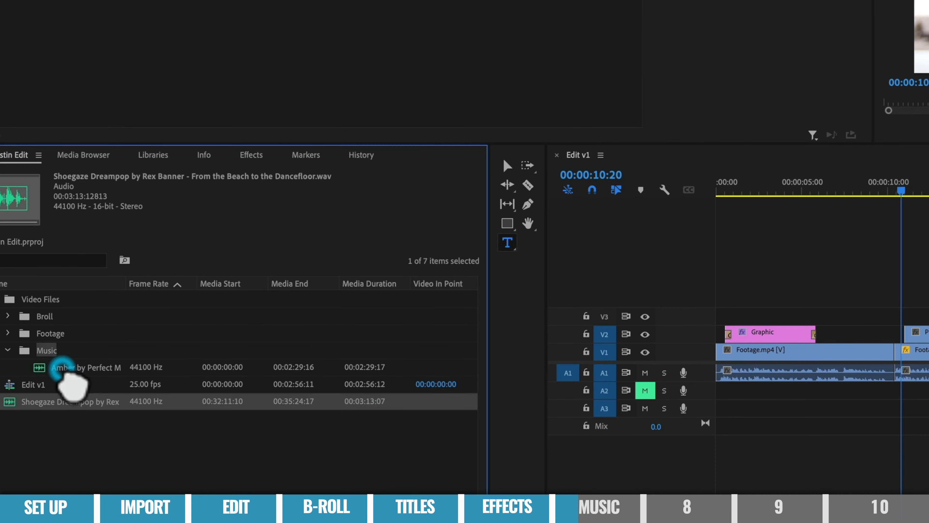
click(61, 367)
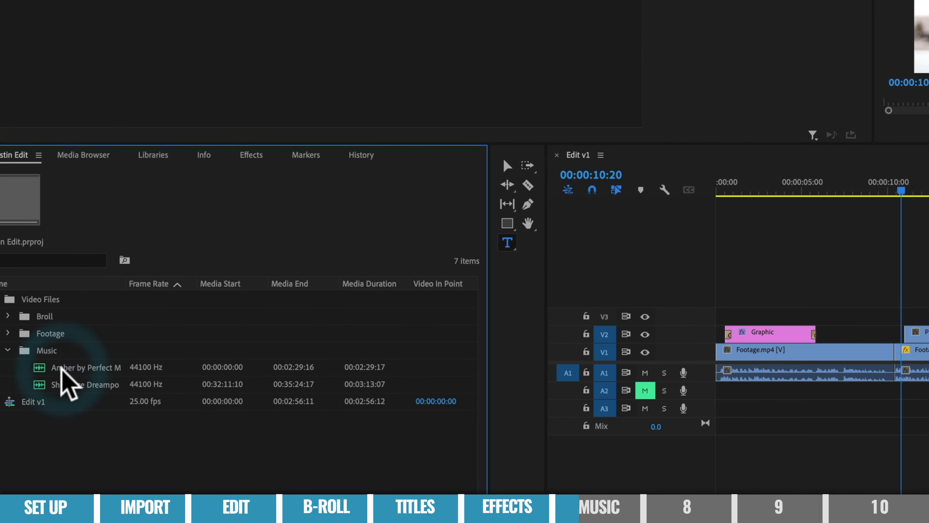
Add the Shoegaze Dreampop music to a new audio track A4 below A3 and align it with the sequence start.
drag(39, 384, 730, 436)
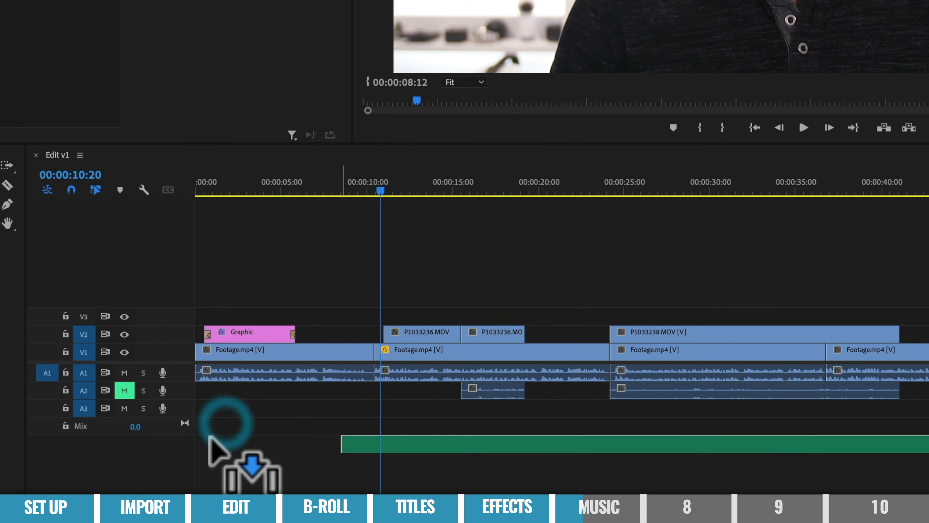
drag(209, 437, 210, 433)
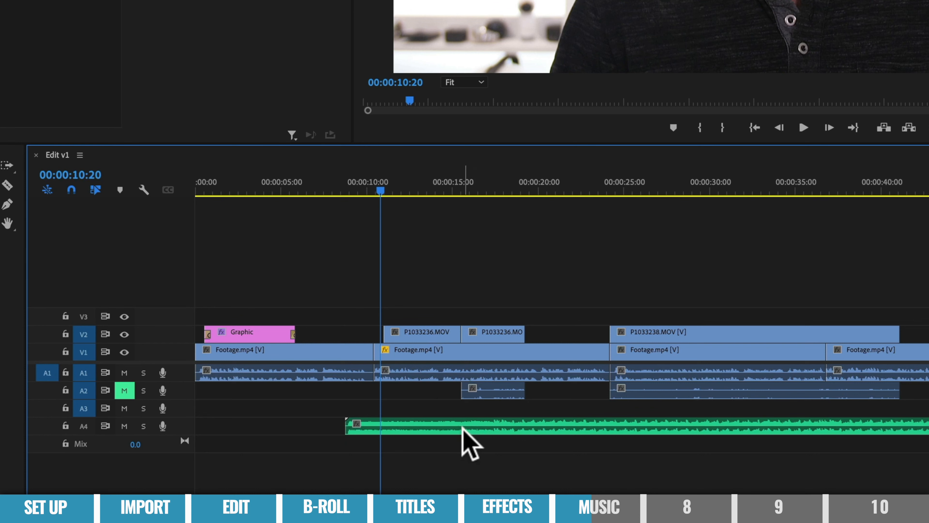
drag(462, 427, 208, 424)
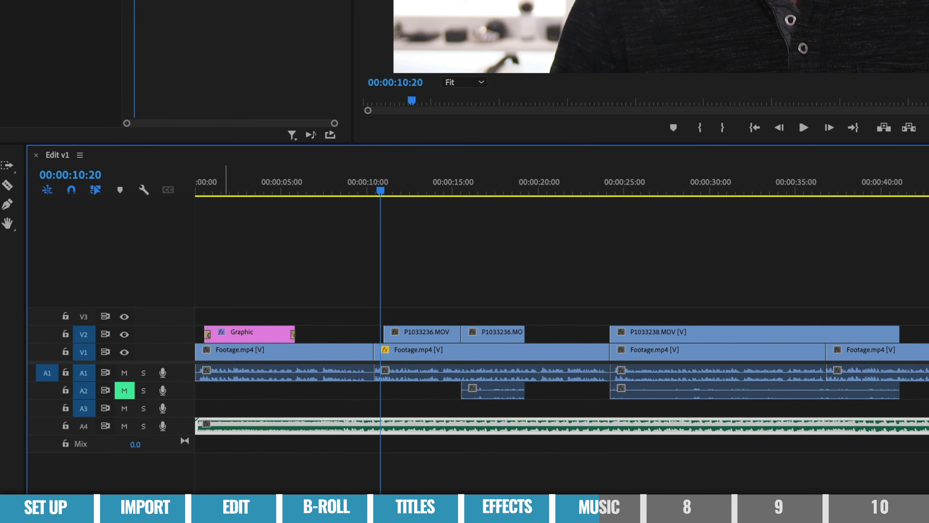
Trim the end of the music clip on A4 to match the end of the last Footage.mp4 clip.
key(minus)
key(minus)
scroll(562, 337, right, 20)
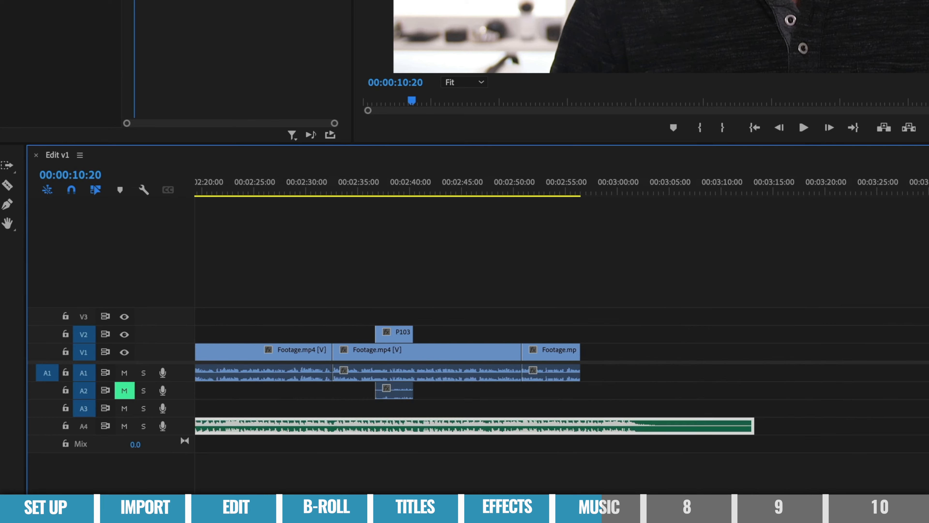
scroll(562, 337, left, 1)
drag(749, 426, 577, 435)
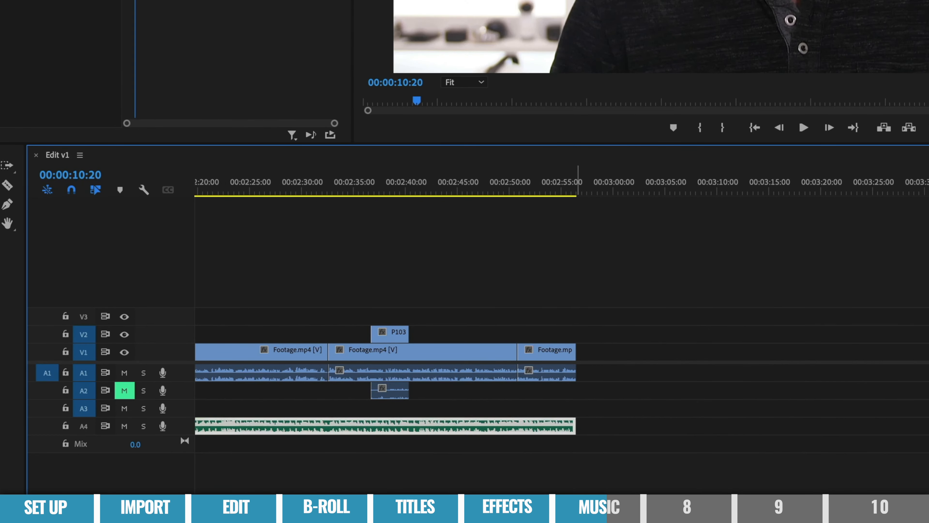
scroll(577, 428, left, 15)
scroll(562, 366, left, 20)
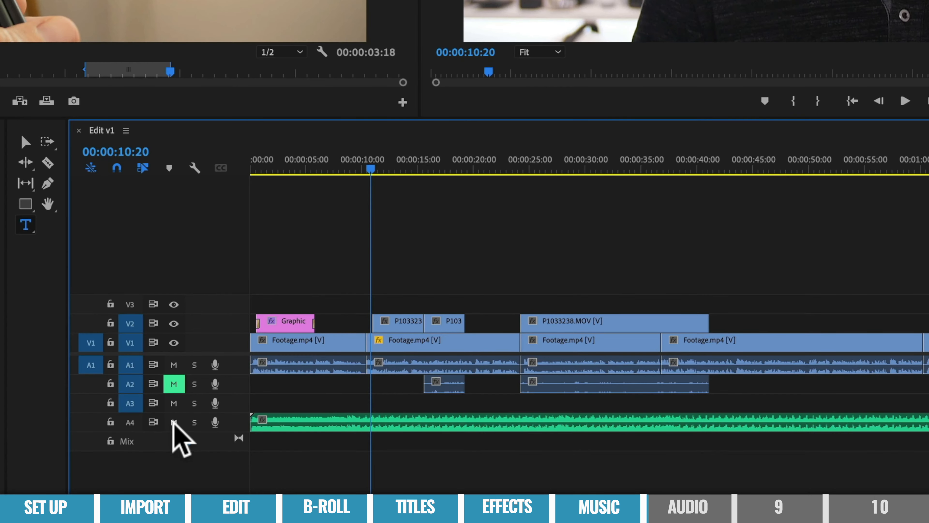
Mute the A4 music track and play the sequence from the start to check the dialogue on the audio meters.
click(174, 421)
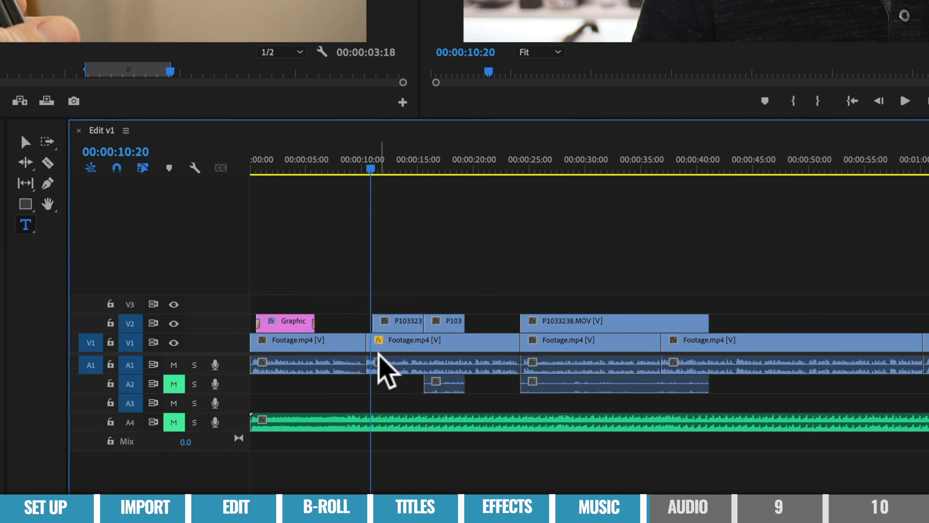
drag(370, 167, 242, 169)
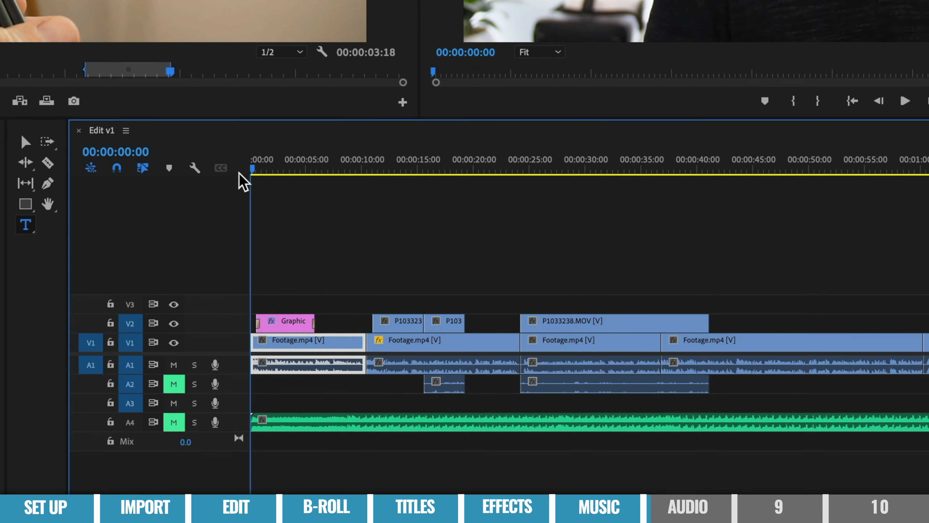
key(space)
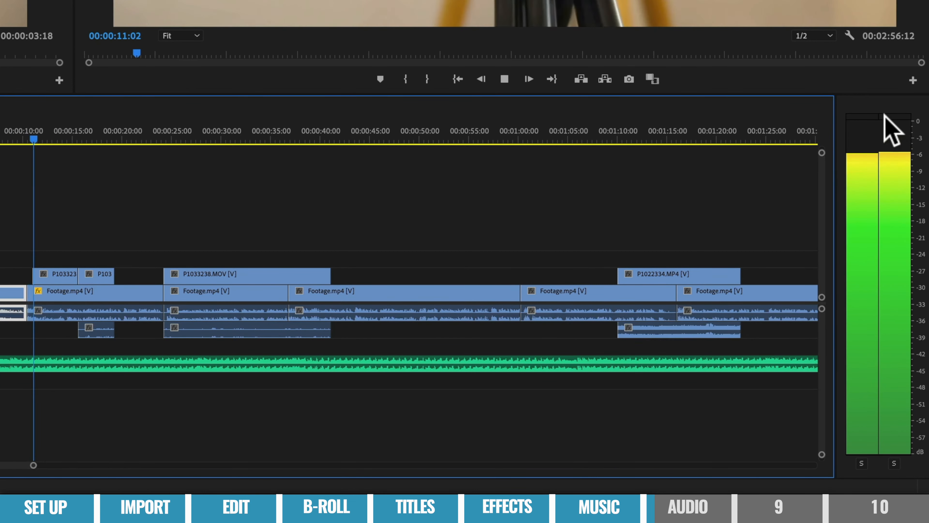
key(space)
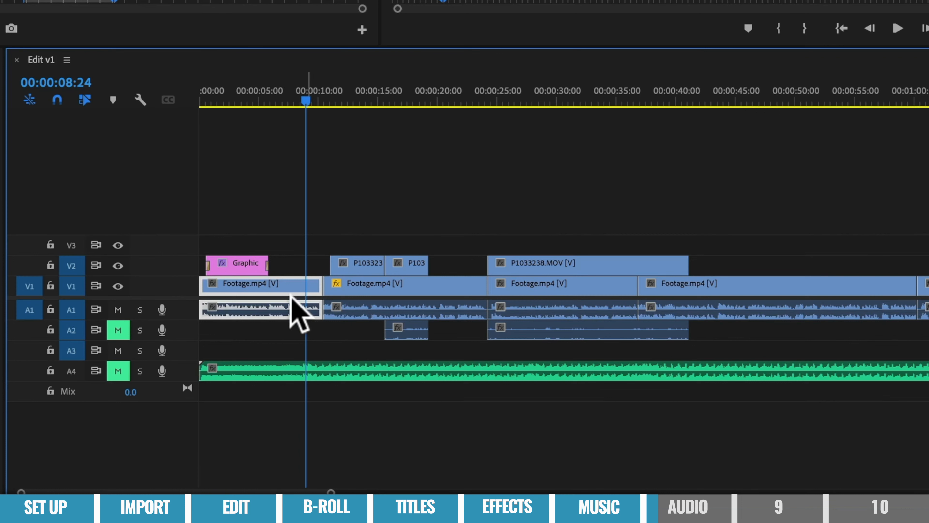
Try raising the first Footage.mp4 clip's volume Level to 12.9 dB and play it to check the audio meters.
click(356, 311)
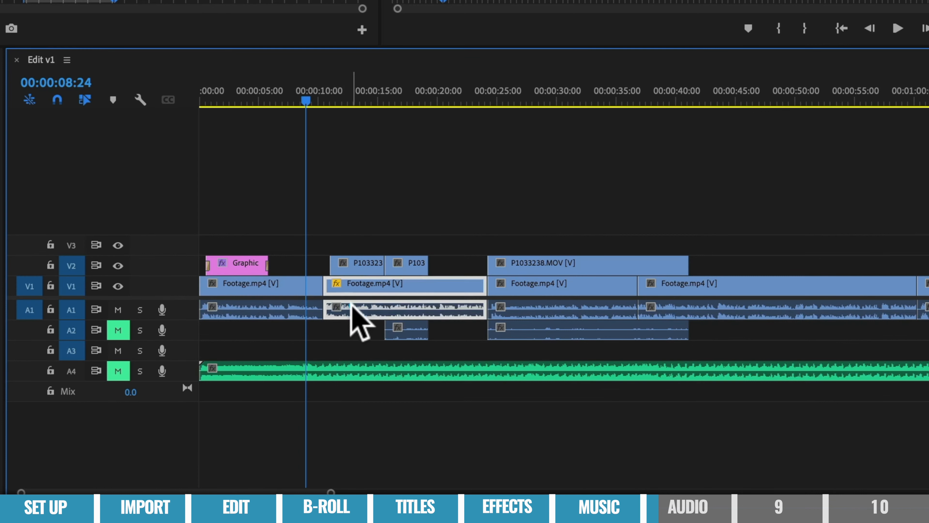
click(539, 309)
click(673, 314)
click(287, 306)
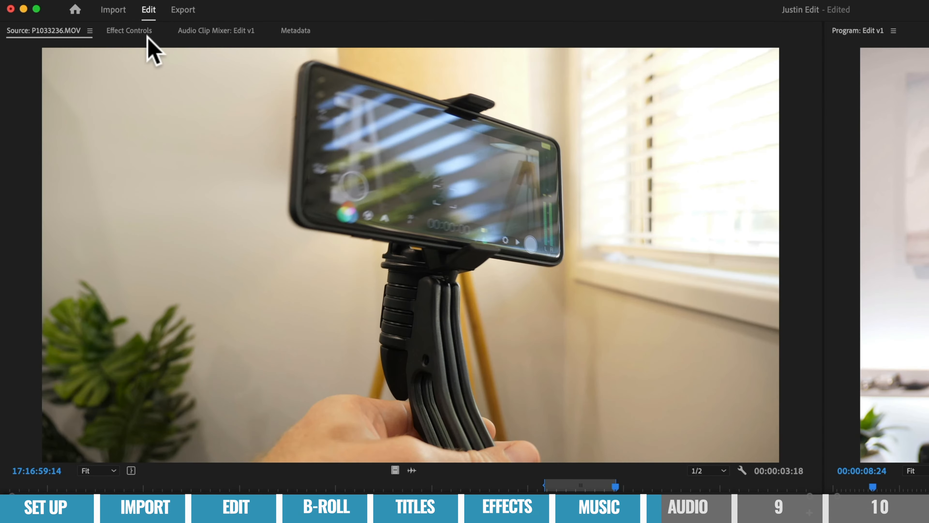
click(126, 31)
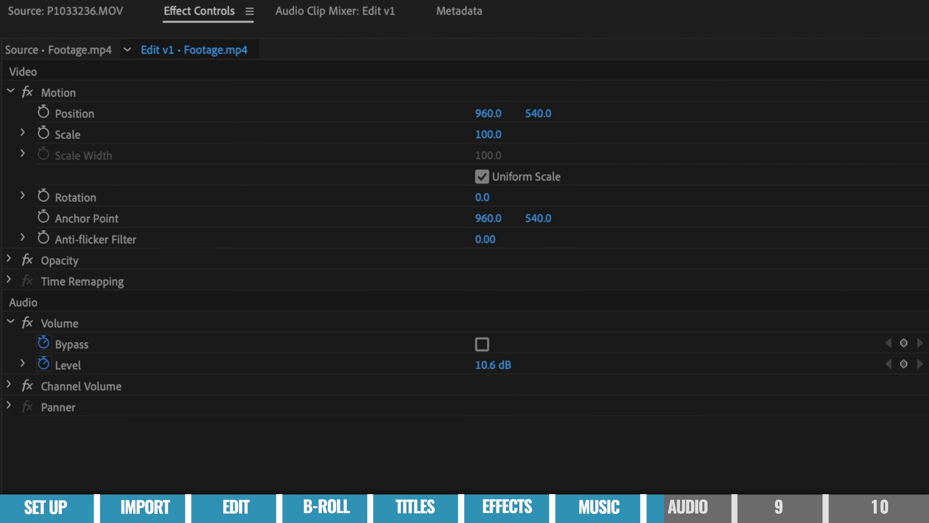
drag(516, 366, 519, 366)
key(space)
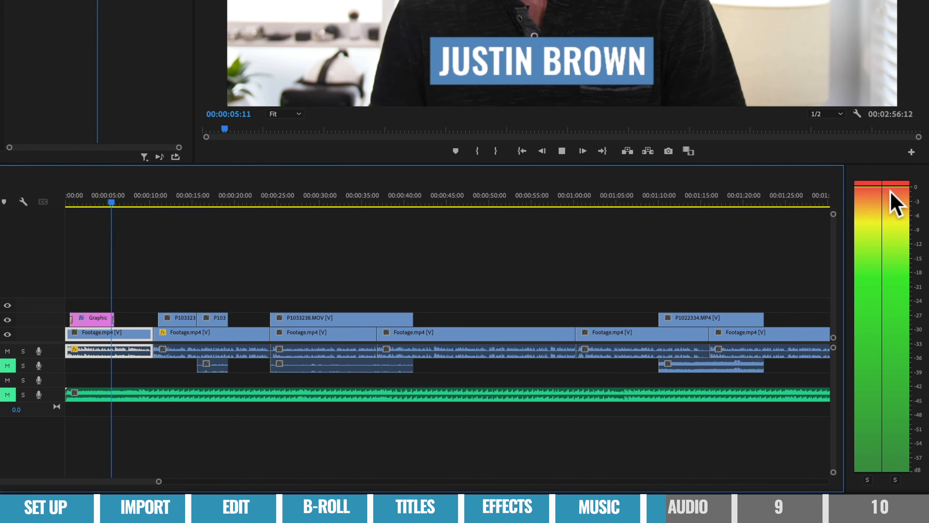
key(space)
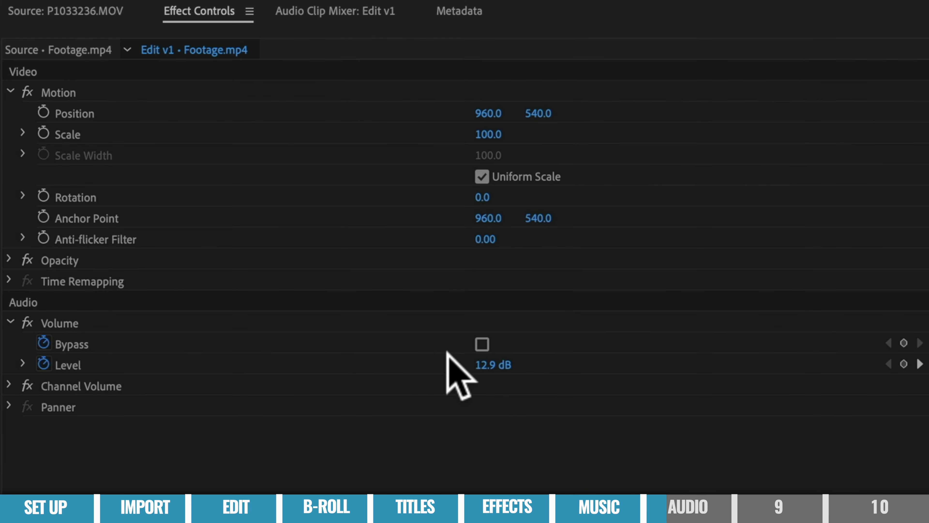
Lower the first Footage.mp4 clip's volume Level to 1.0 dB and play it to check the audio meters.
drag(491, 371, 519, 366)
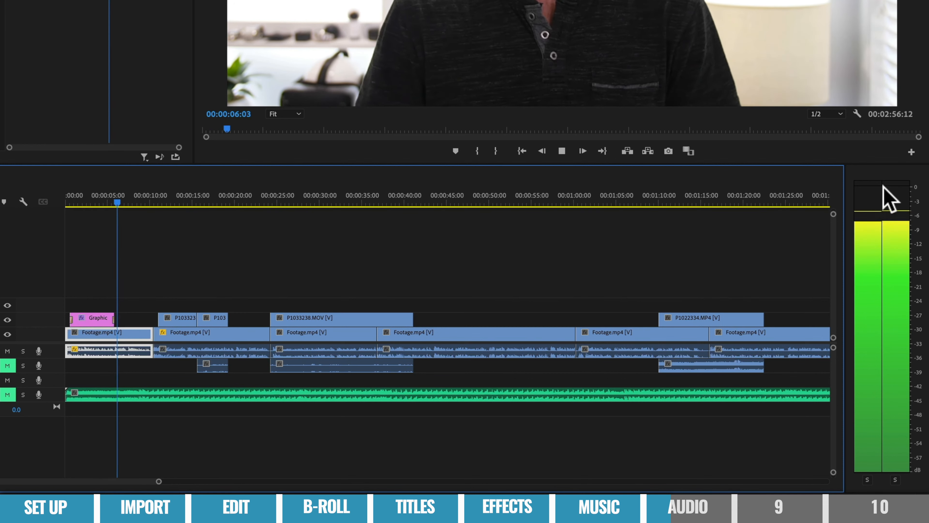
key(space)
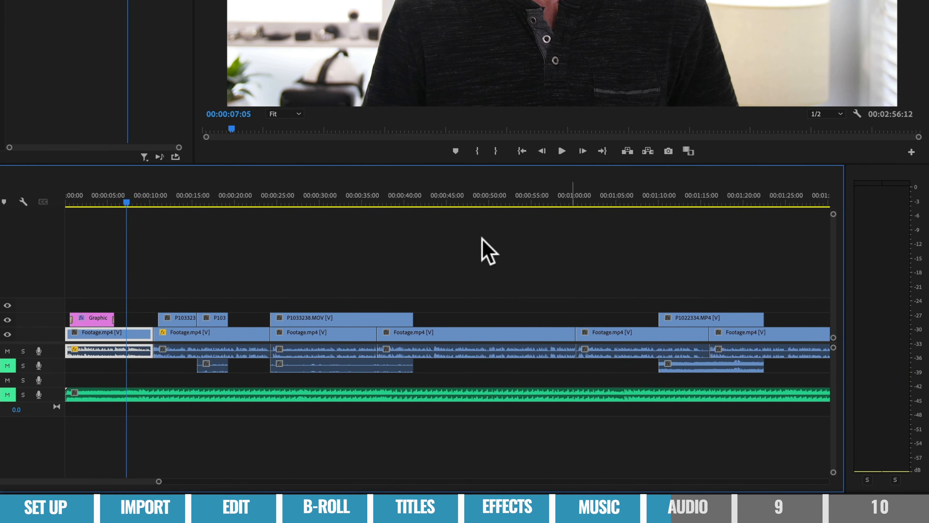
click(196, 332)
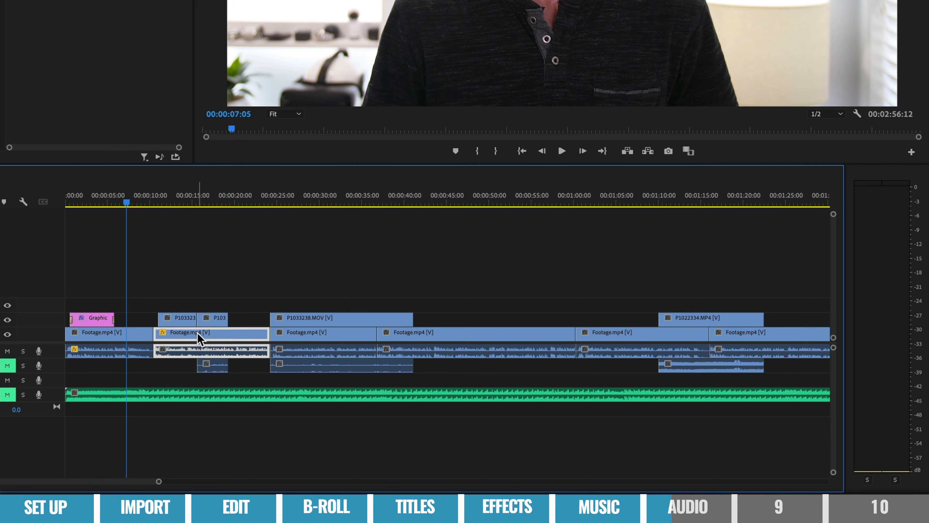
click(126, 347)
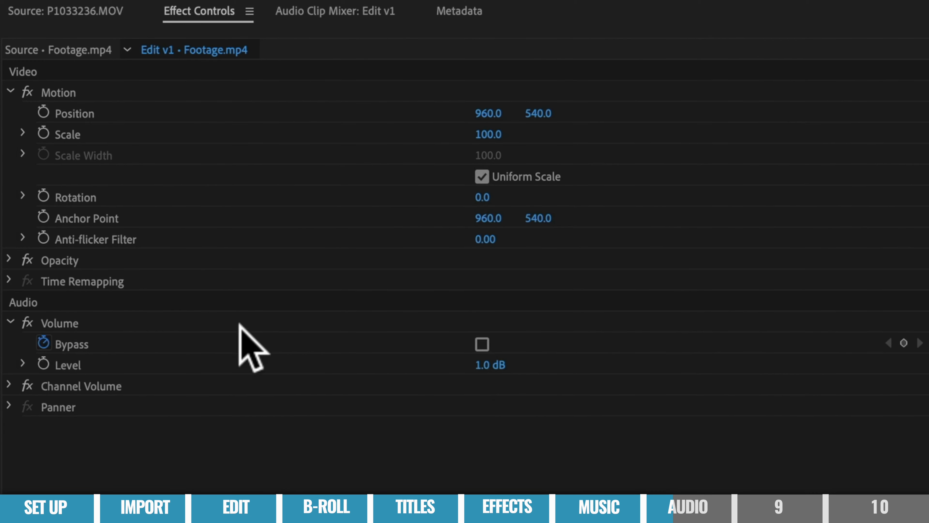
Copy the Volume effect from the first Footage.mp4 clip and paste it onto all the other Footage.mp4 clips on V1 and A1.
right_click(67, 319)
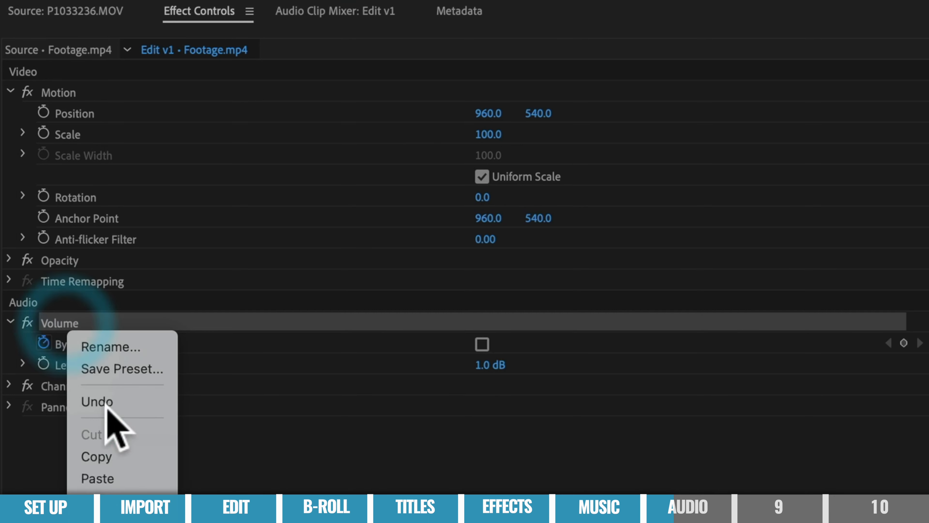
click(102, 457)
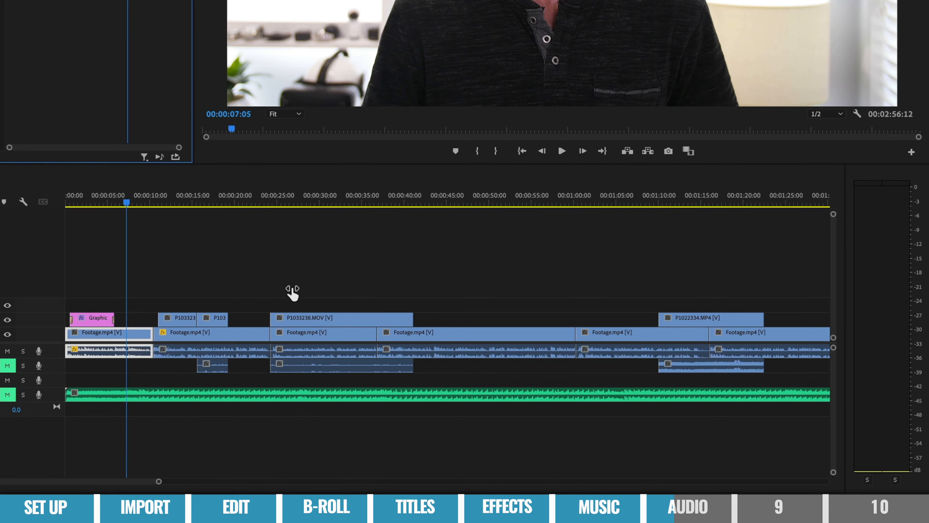
key(minus)
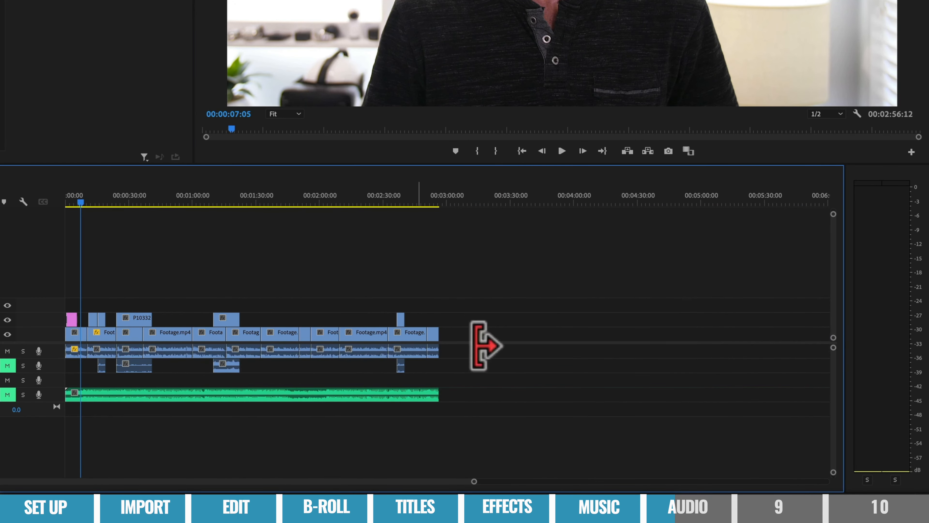
drag(476, 343, 69, 356)
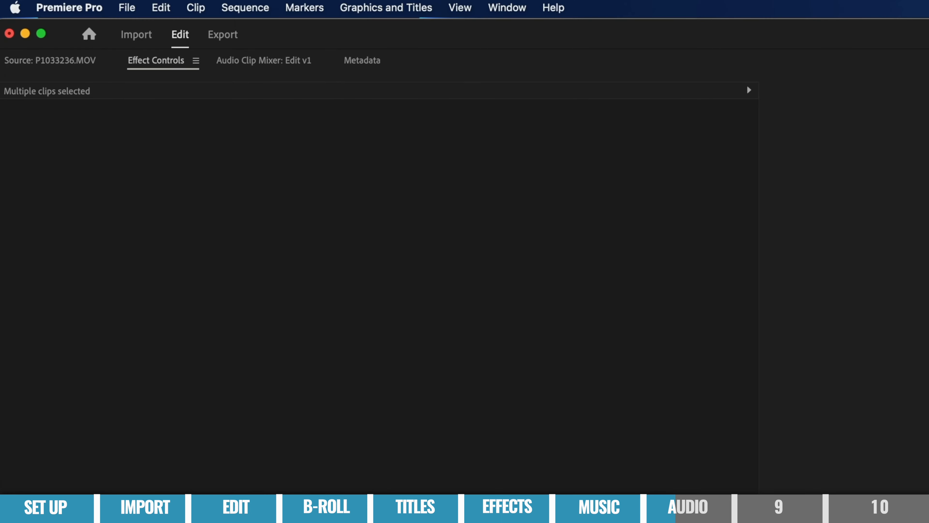
click(161, 7)
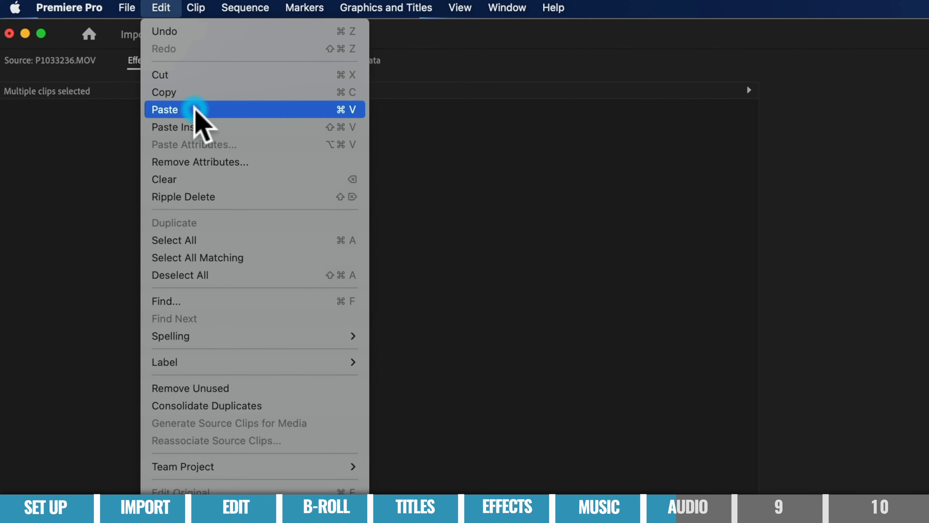
click(197, 109)
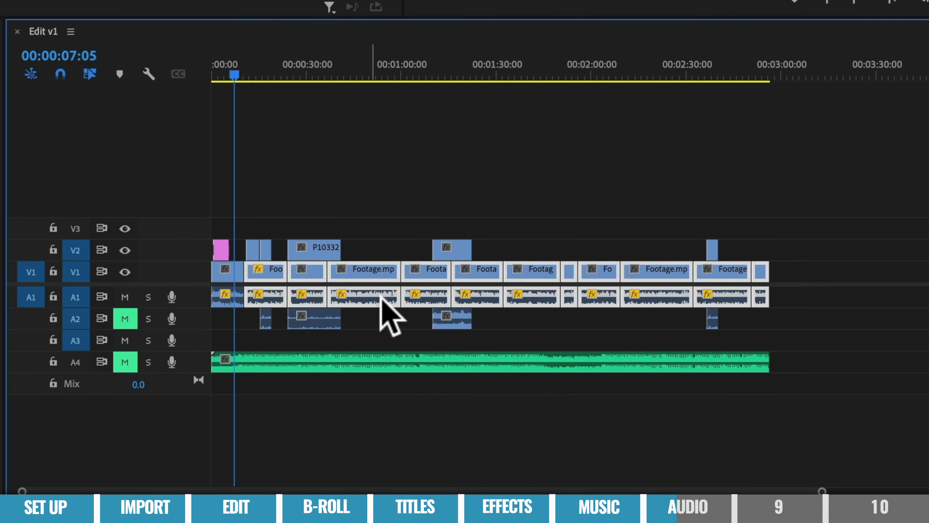
click(363, 74)
click(390, 237)
click(381, 295)
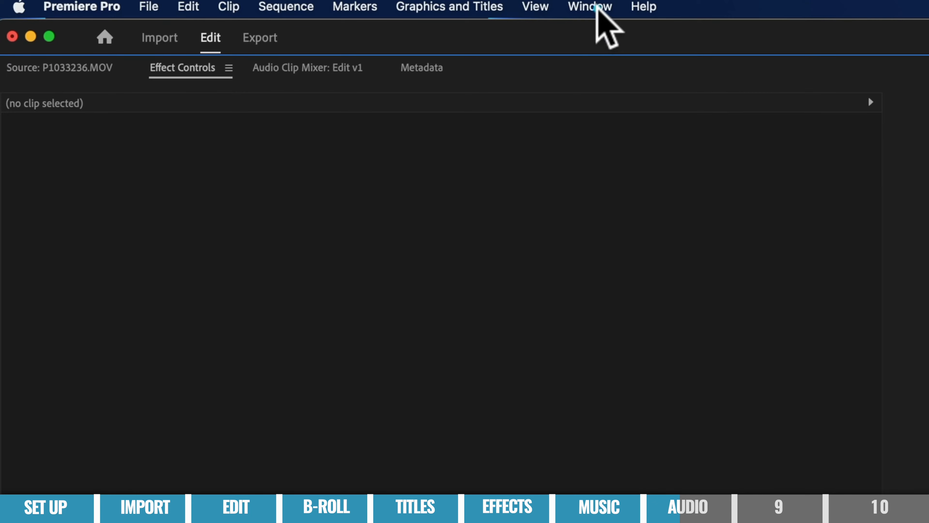
Open the Audio Track Mixer, try lowering the Audio 1 track volume to -4.6 dB, and undo the change.
click(593, 7)
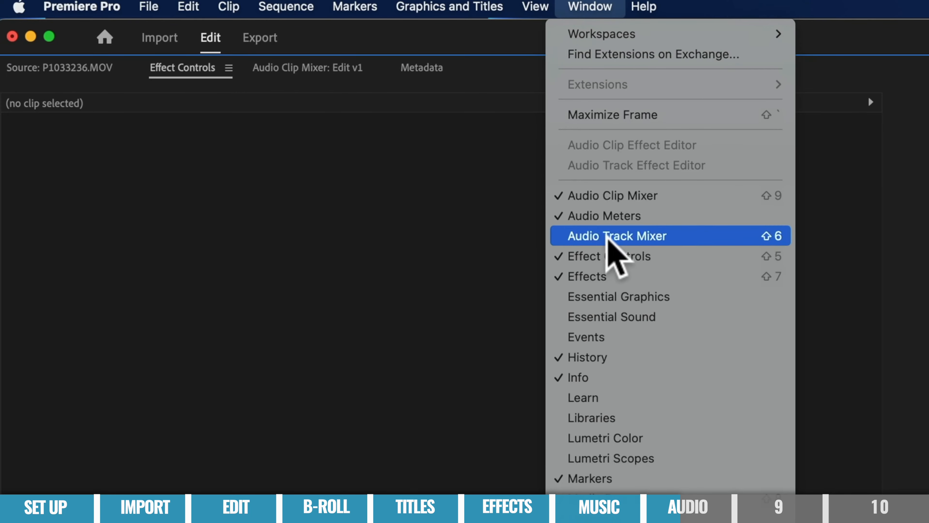
click(611, 236)
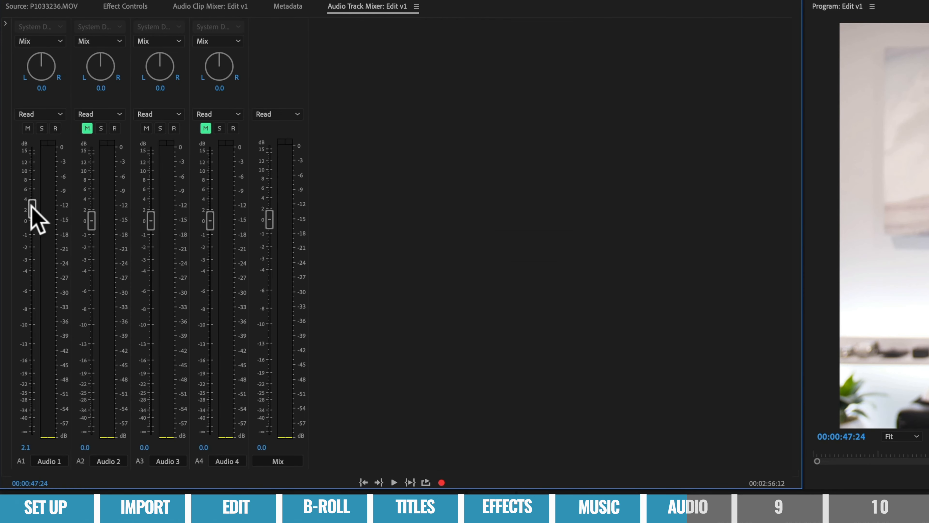
drag(32, 191, 35, 274)
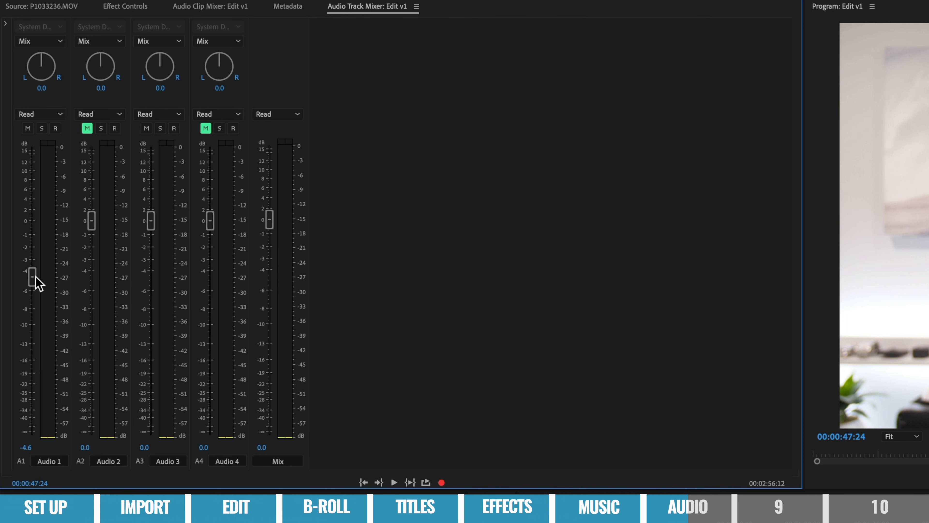
key(super+z)
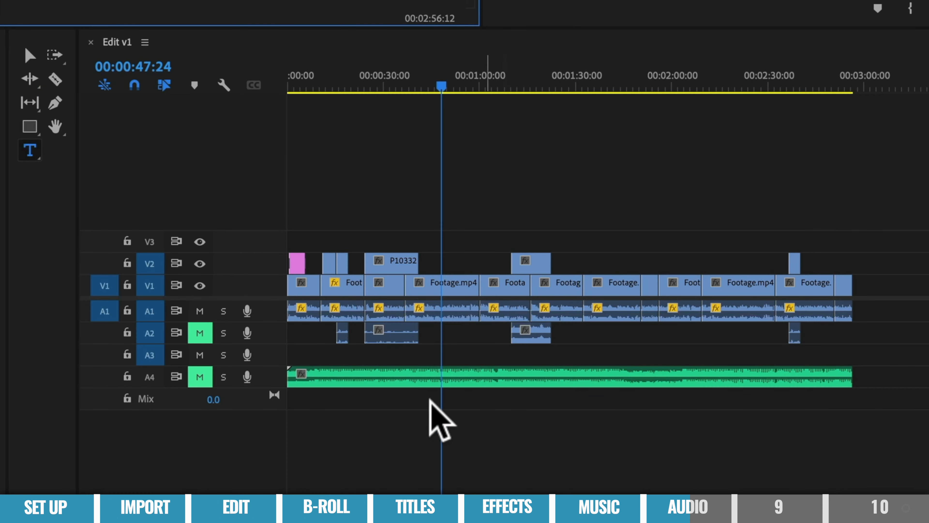
Unmute the A4 track, lower the music clip's volume Level to about -33 dB, and play the sequence to check the mix.
click(410, 375)
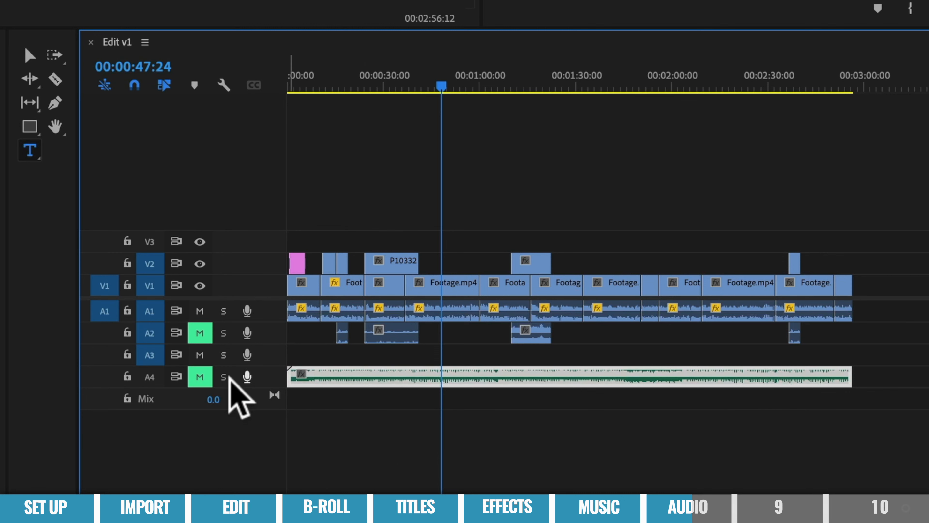
click(201, 377)
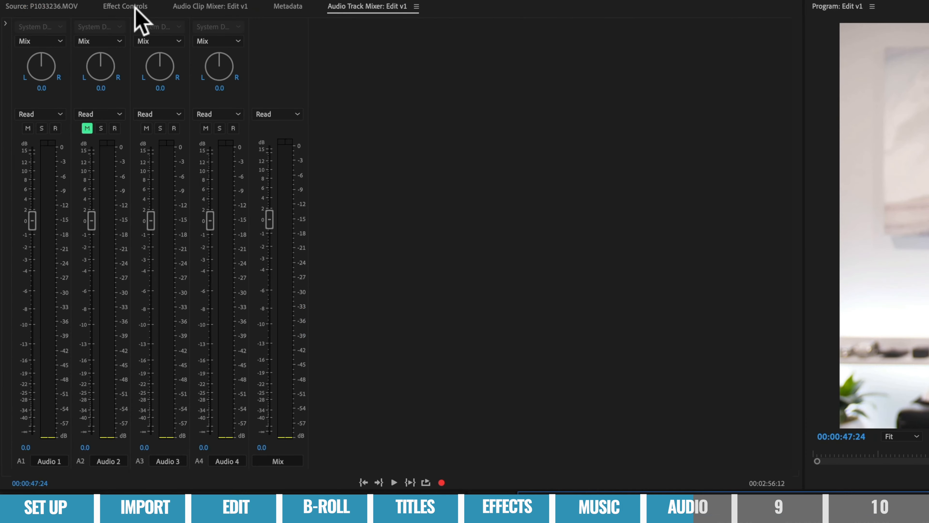
click(80, 28)
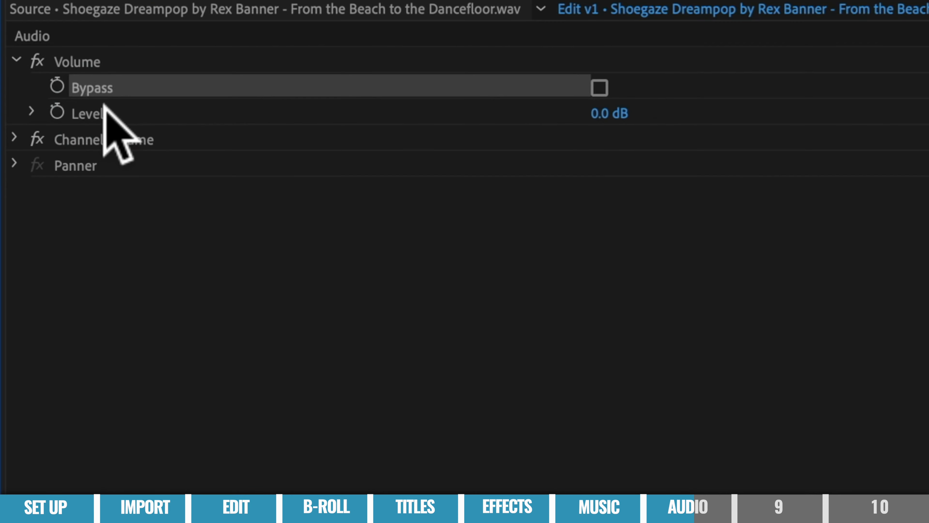
click(103, 112)
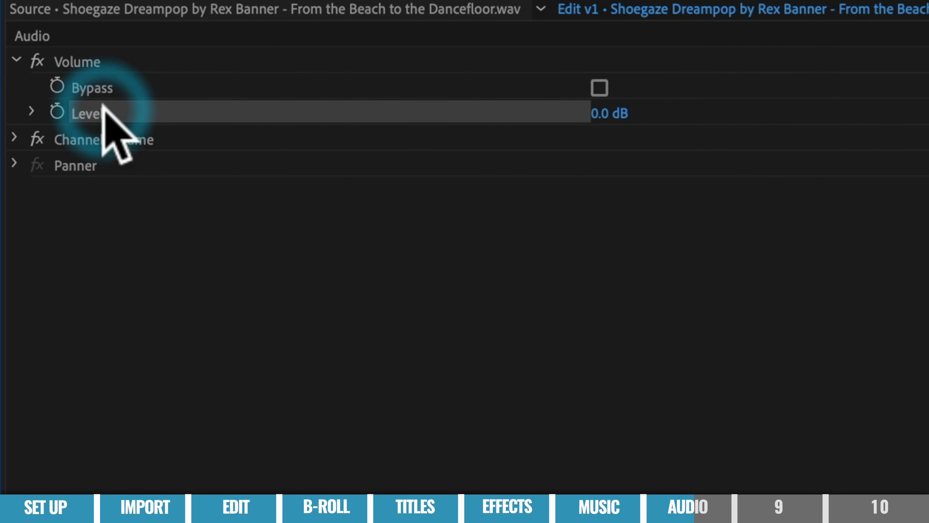
drag(607, 113, 498, 113)
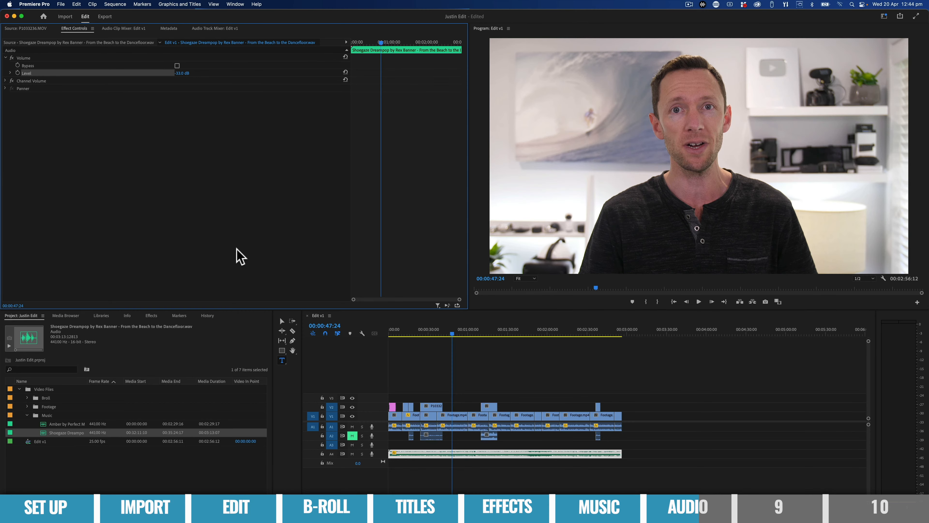
key(space)
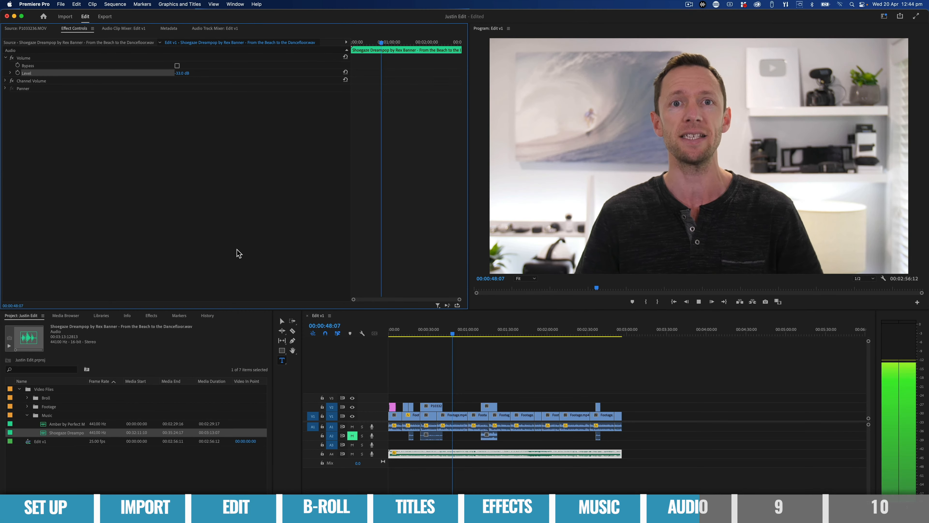
key(space)
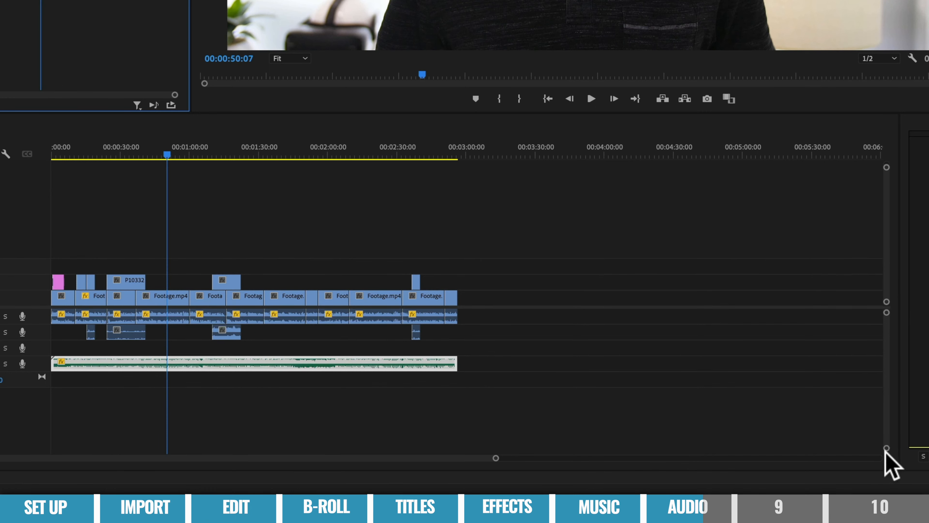
Increase the height of the audio tracks and try raising the A4 music clip's volume line to 0.1 dB before lowering it back.
drag(887, 447, 906, 483)
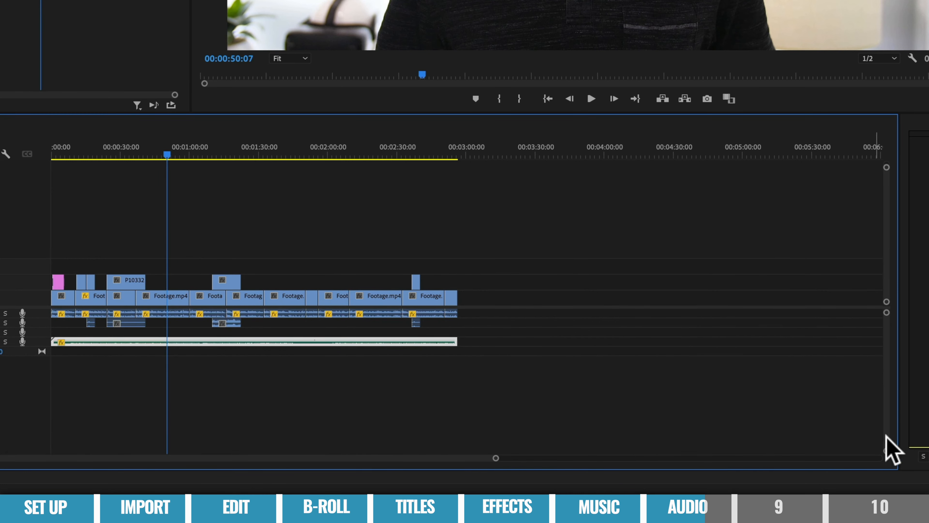
drag(896, 460, 889, 420)
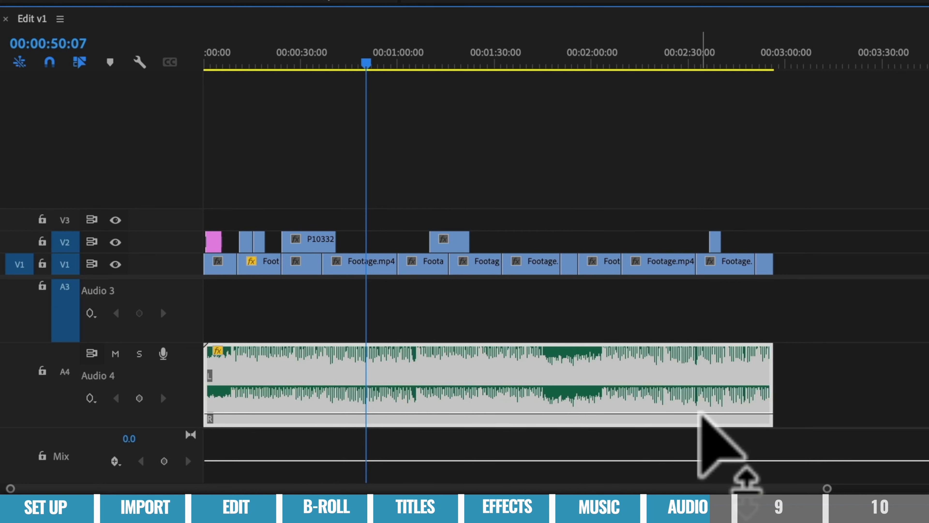
drag(699, 413, 699, 375)
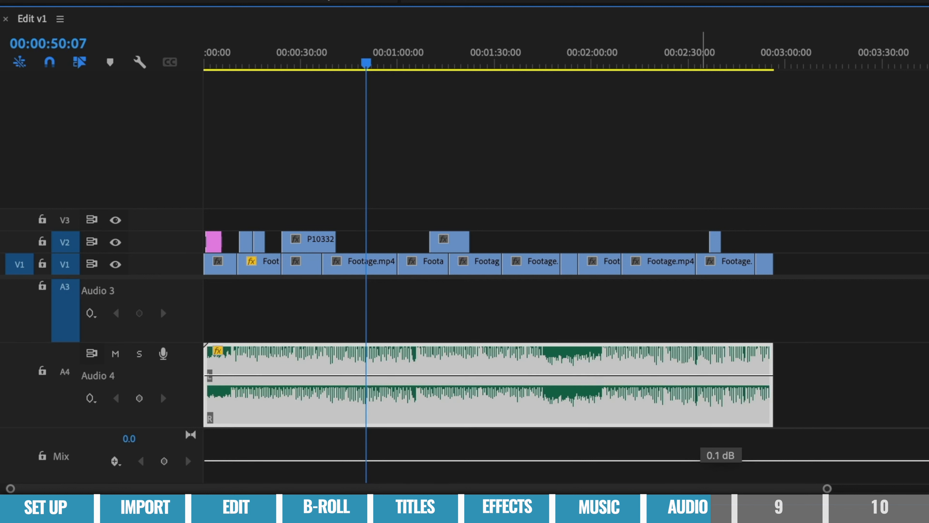
drag(698, 375, 699, 412)
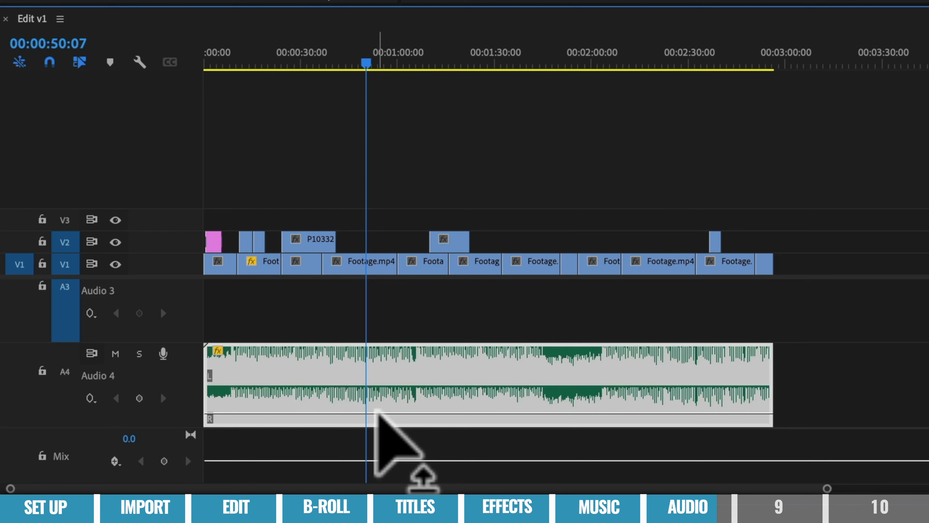
Add volume keyframes to the A4 music clip at 00:00:08:06 and 00:00:11:20, and raise the level after the second keyframe.
click(218, 60)
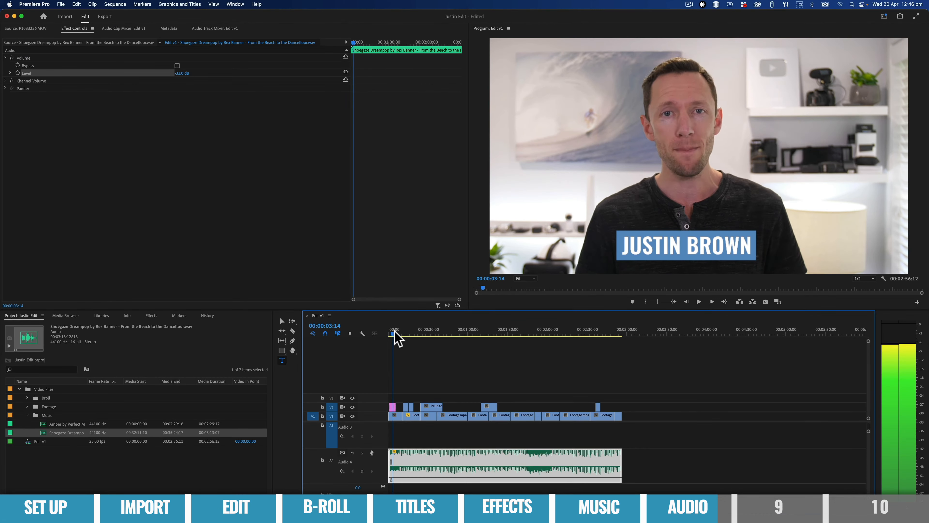
click(399, 334)
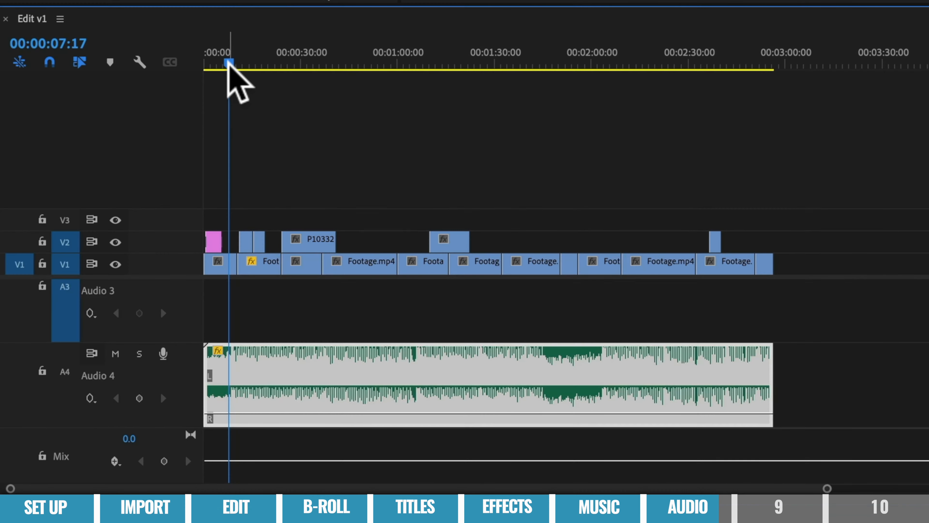
drag(229, 62, 230, 62)
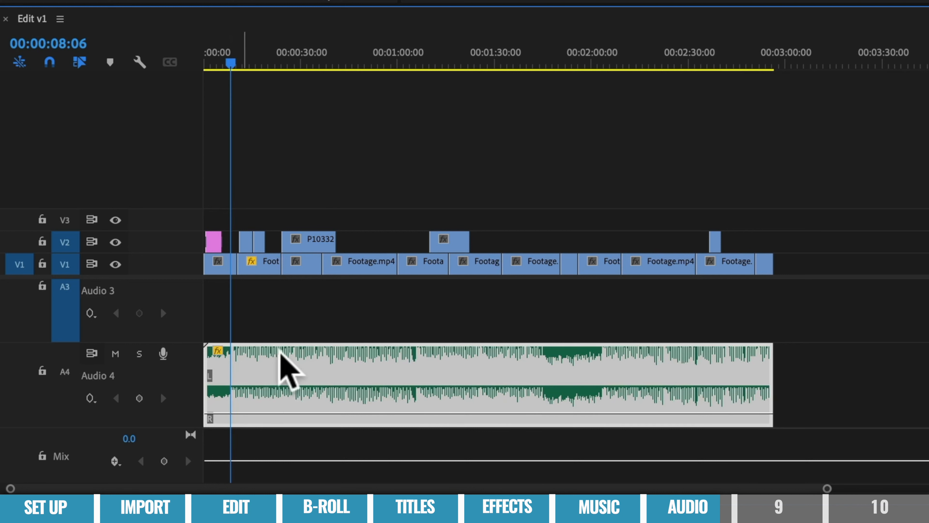
click(139, 397)
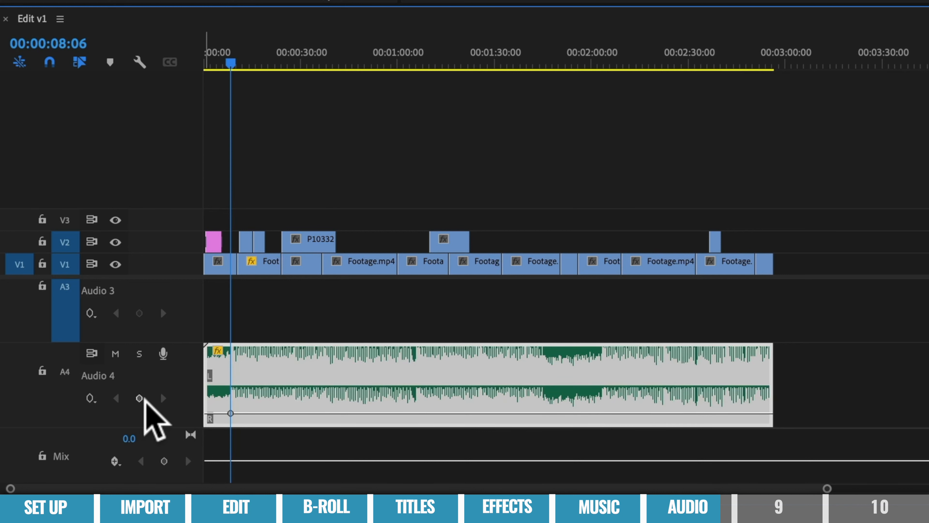
drag(229, 61, 242, 60)
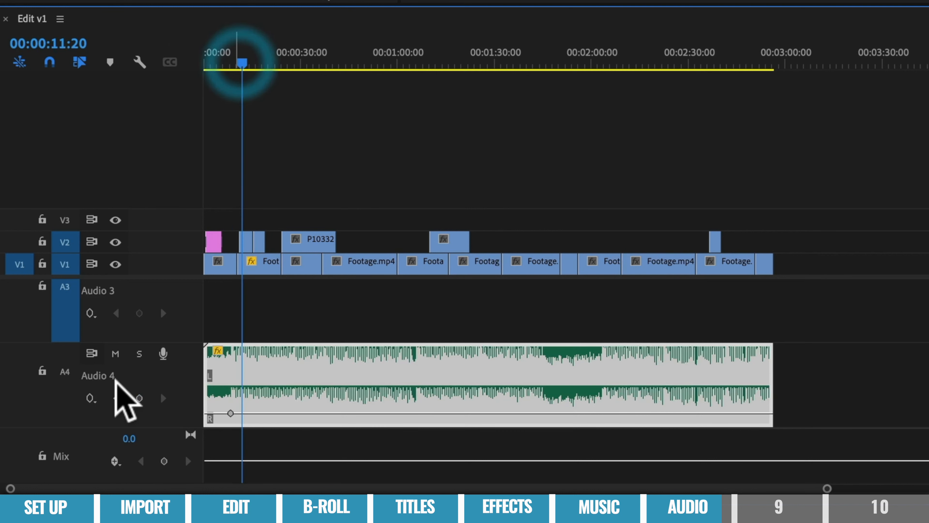
click(139, 398)
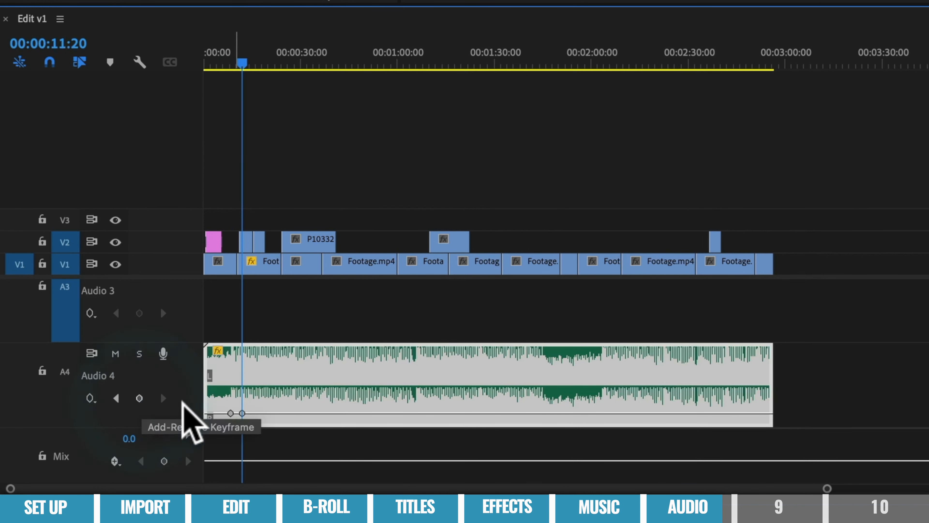
drag(285, 413, 285, 402)
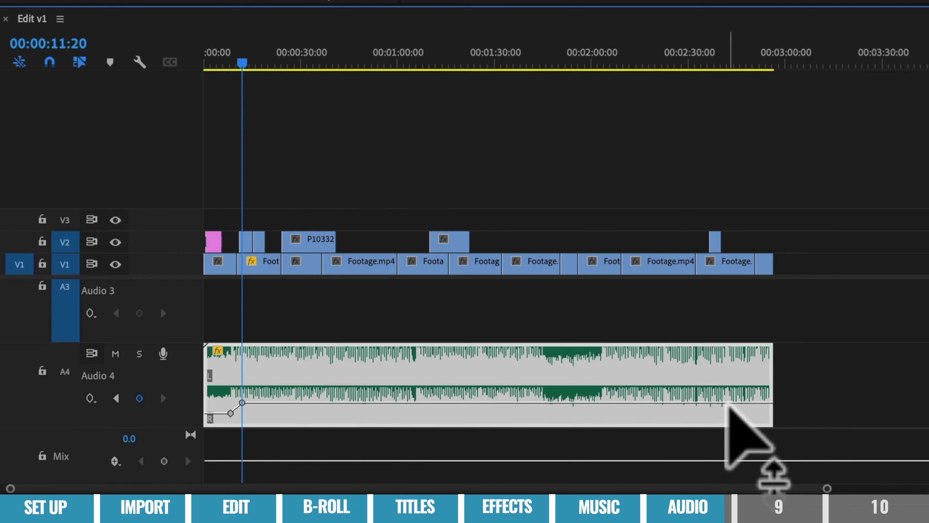
Add volume keyframes to the A4 music clip at 00:00:19:18 and 00:00:24:10, and lower the level from the last keyframe onward.
drag(238, 56, 266, 55)
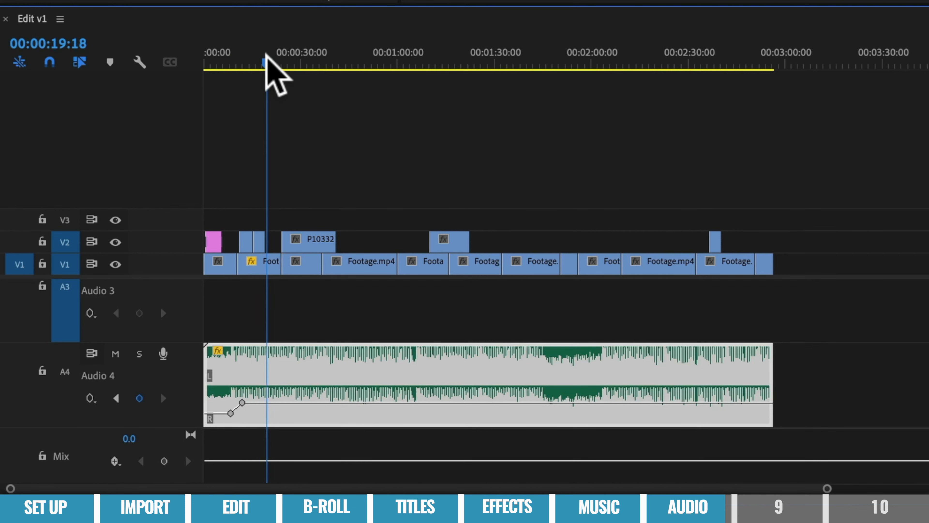
click(266, 58)
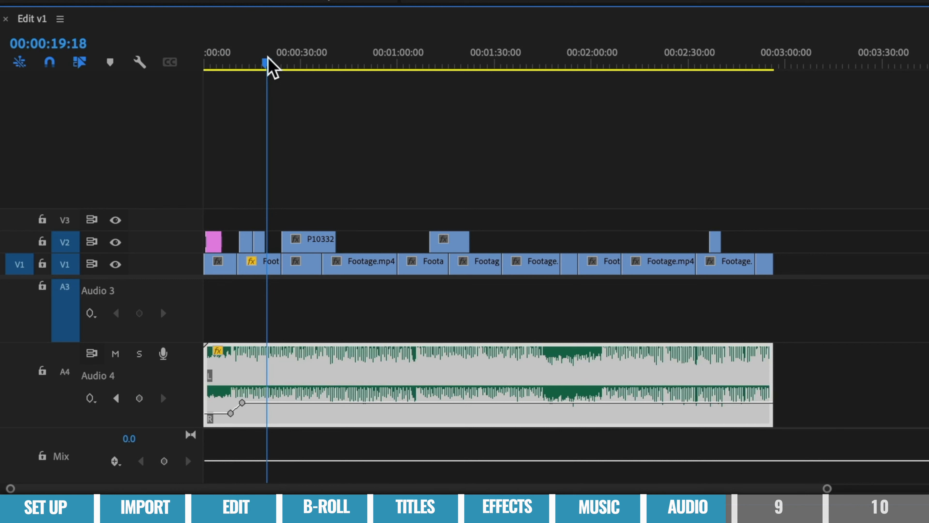
click(140, 398)
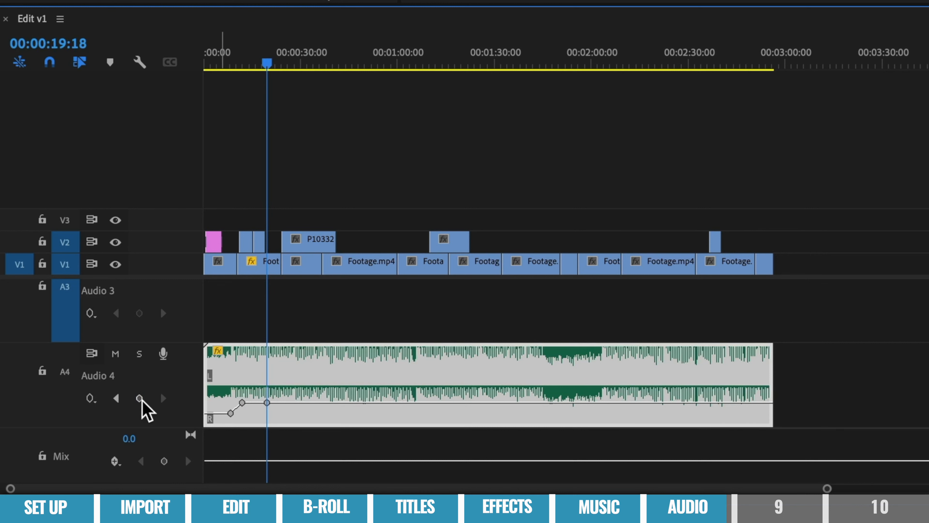
click(266, 62)
drag(266, 60, 283, 63)
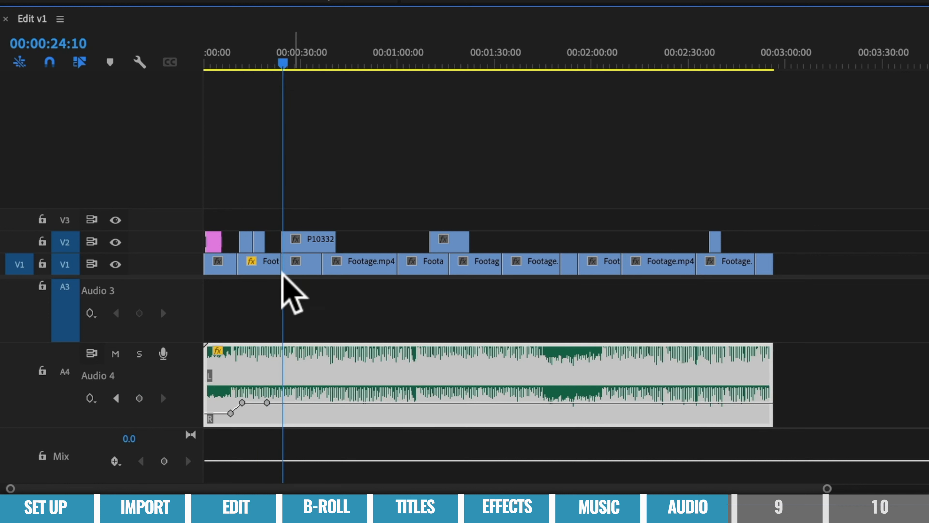
click(139, 399)
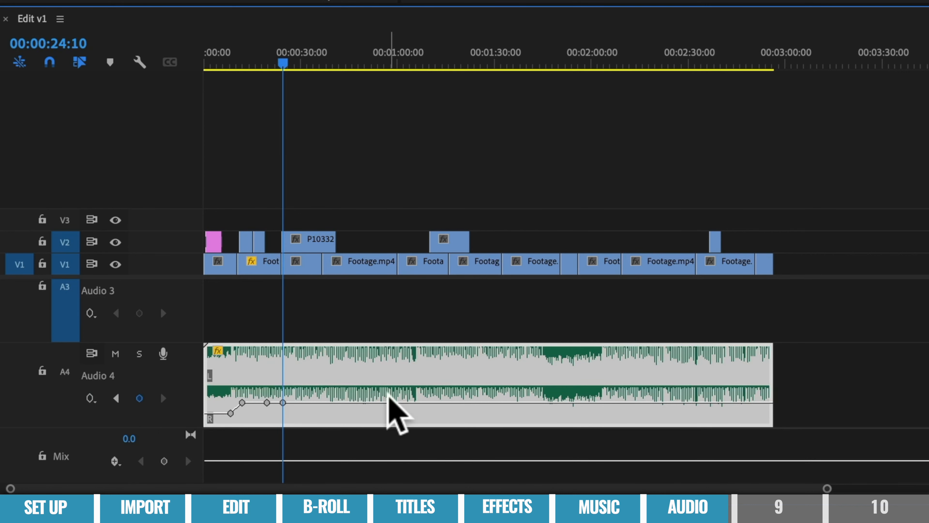
drag(391, 403, 392, 412)
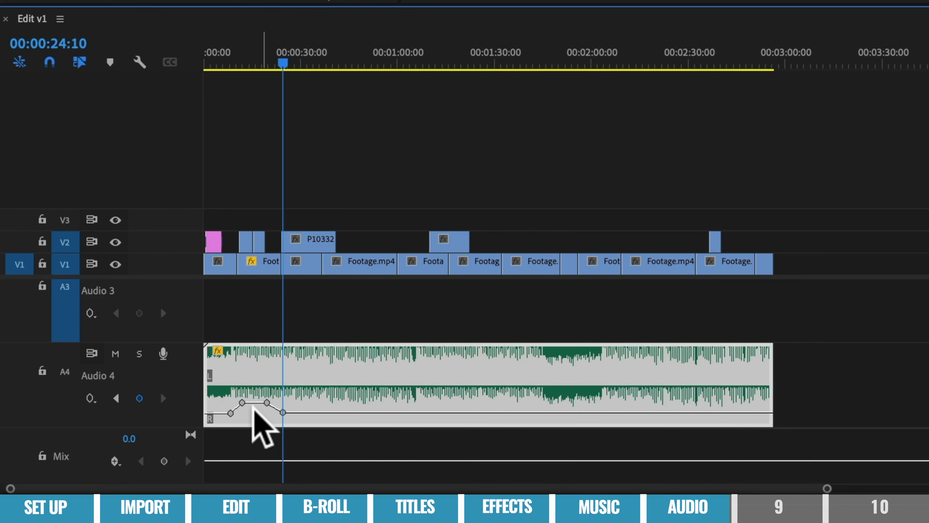
Reduce the height of the audio tracks so all of them fit in the timeline.
drag(255, 405, 255, 405)
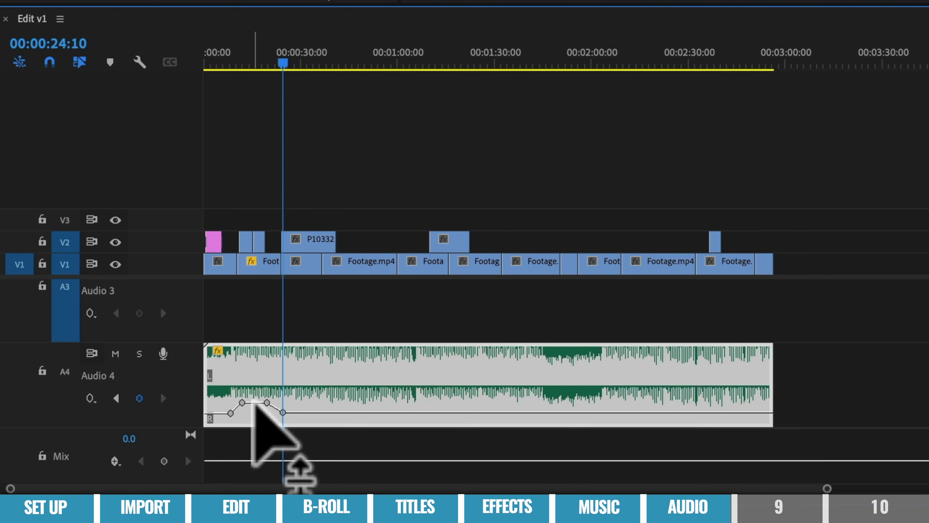
mouse_move(255, 405)
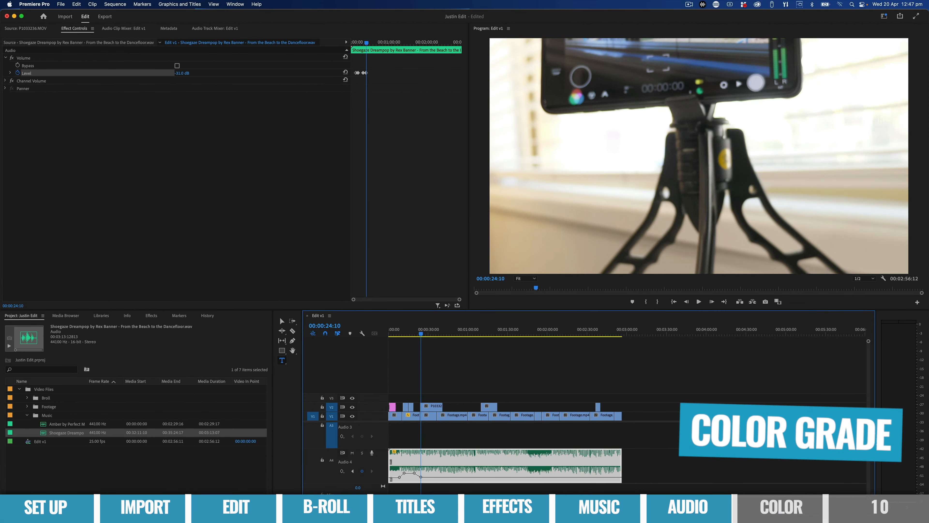
key(alt+minus)
key(alt+minus)
key(alt+minus)
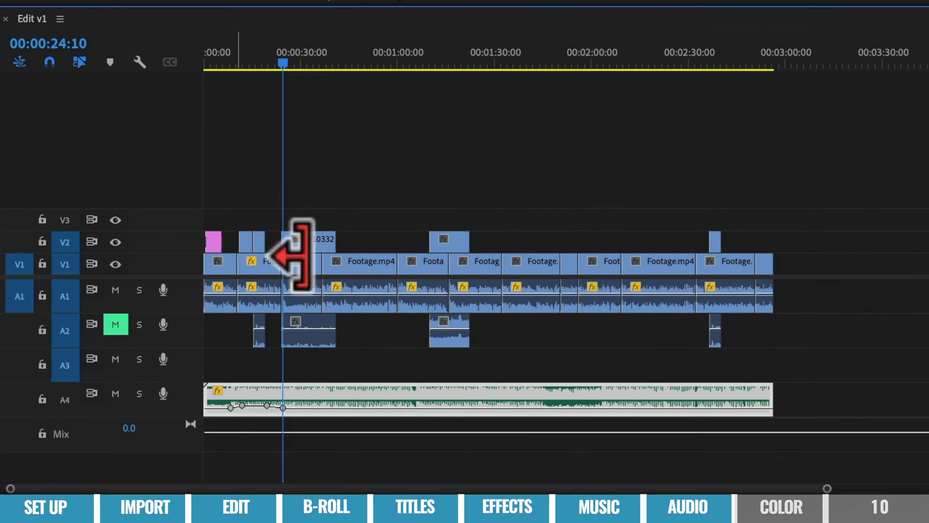
Move the playhead to 00:00:07:10, select the first Footage.mp4 clip on V1 and show the Lumetri Color controls.
click(399, 331)
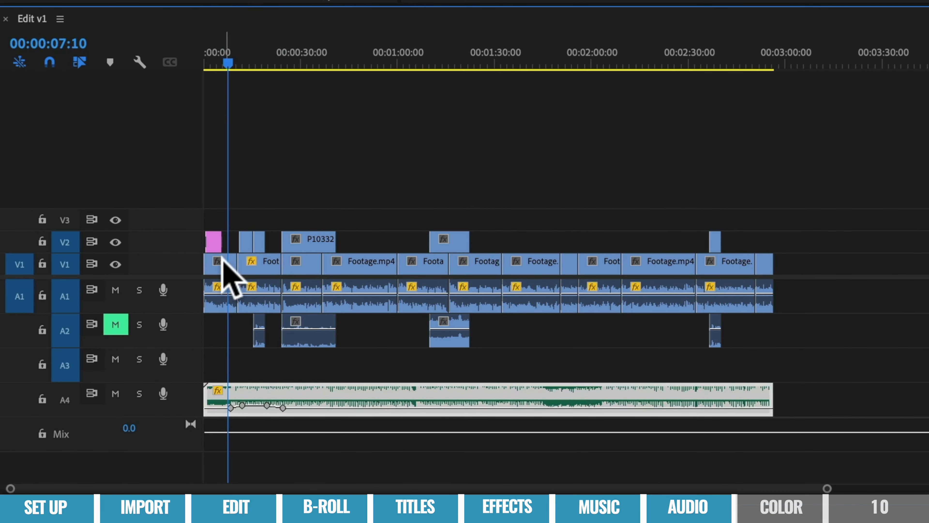
click(221, 262)
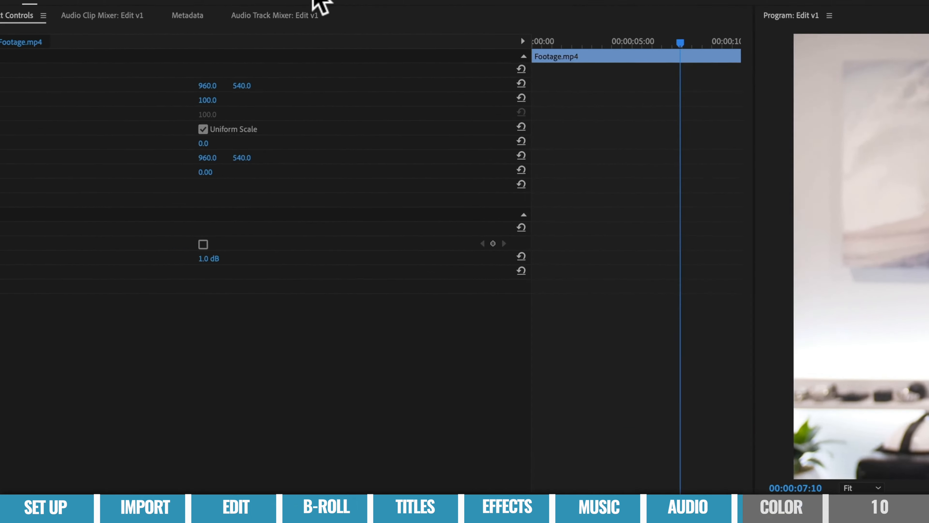
click(564, 8)
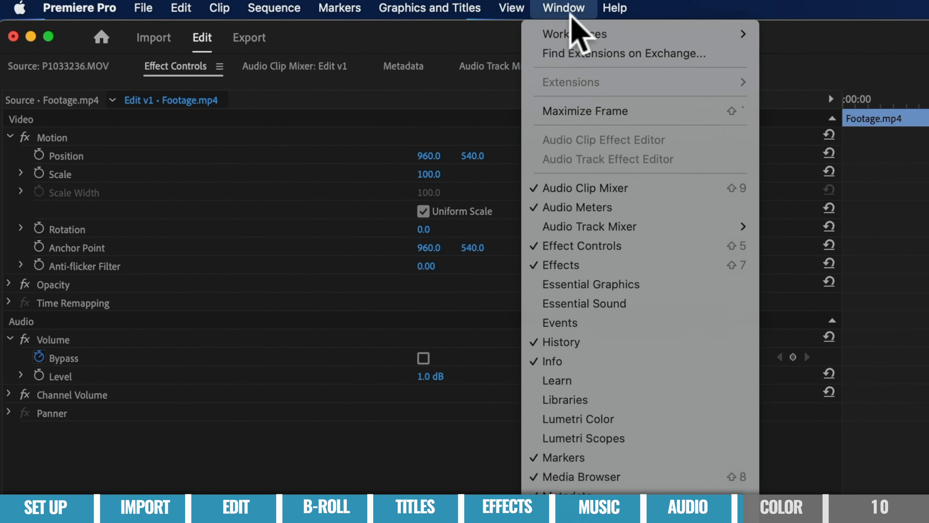
click(645, 418)
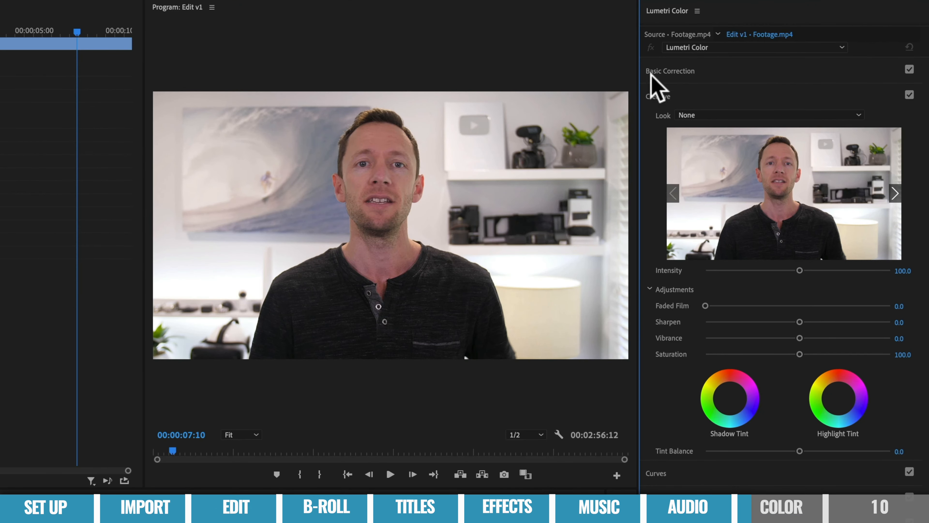
Try the creative looks Kodak 5218 Kodak 2383, SL CLEAN FUJI A LDR and Monochrome Kodak 5205 Fuji 3510, and return Look to None.
click(748, 99)
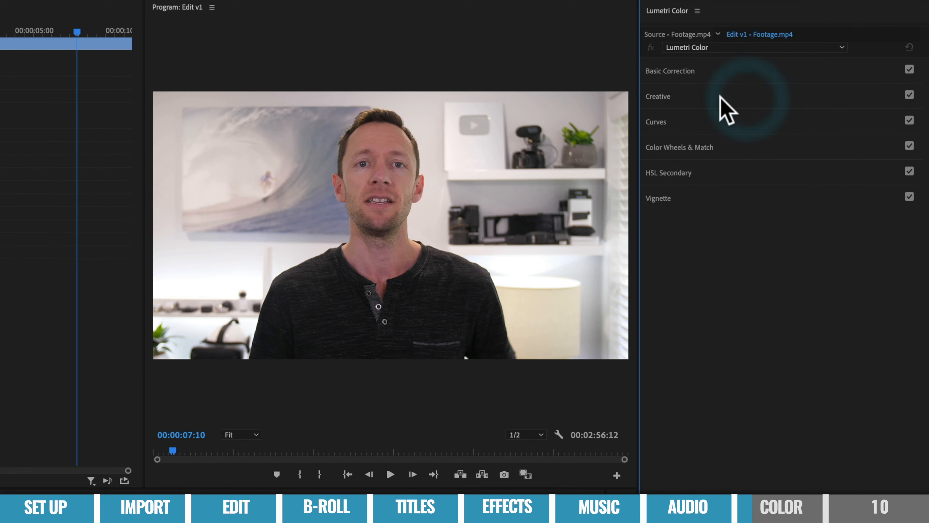
click(704, 97)
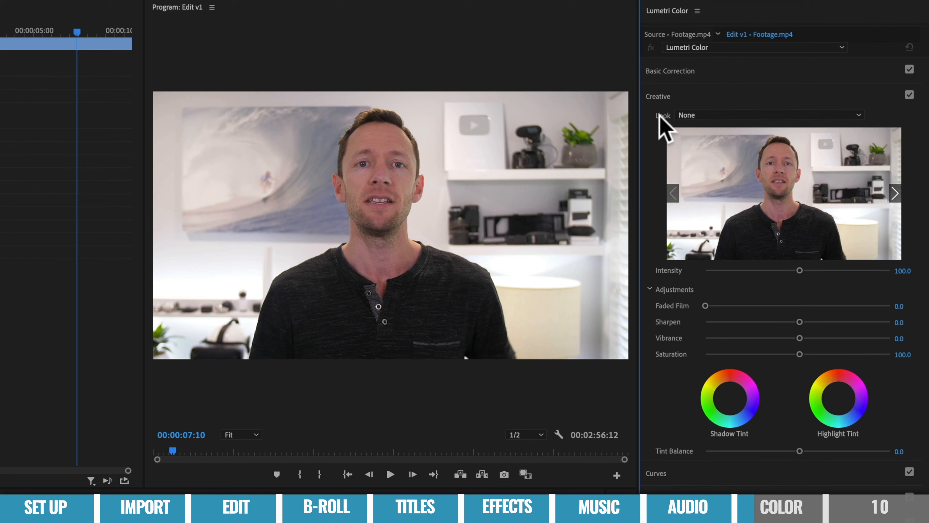
click(689, 116)
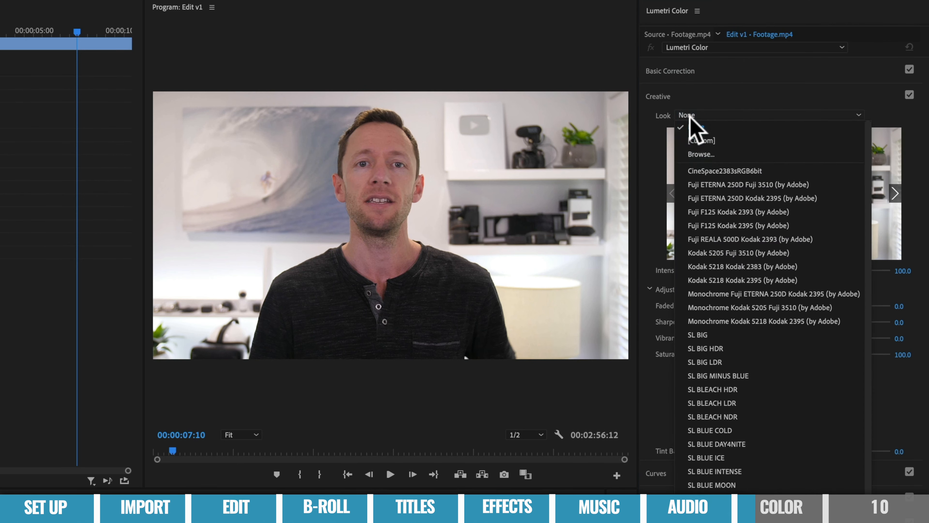
click(736, 268)
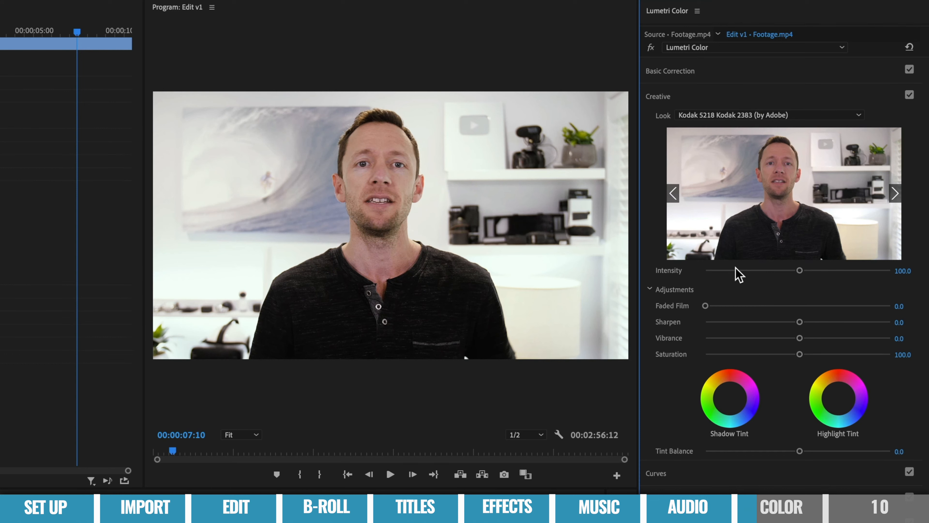
click(722, 117)
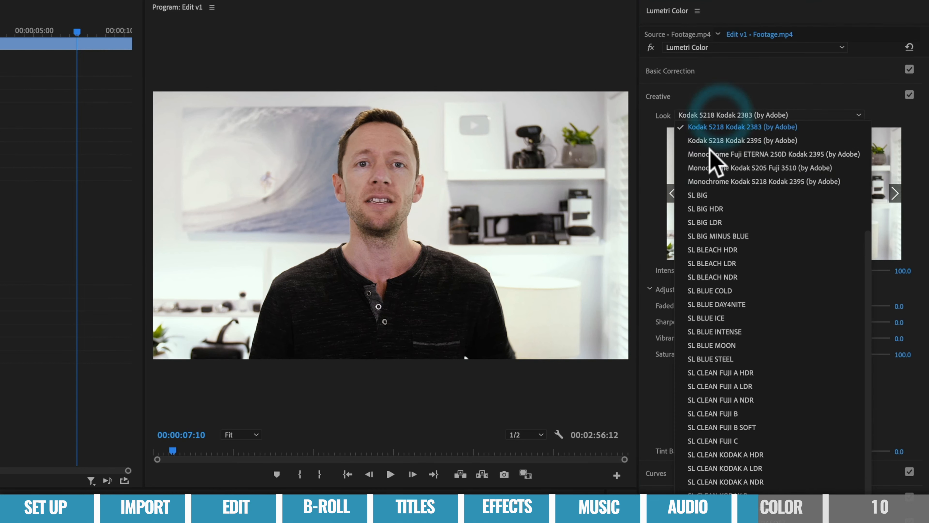
click(710, 172)
click(711, 175)
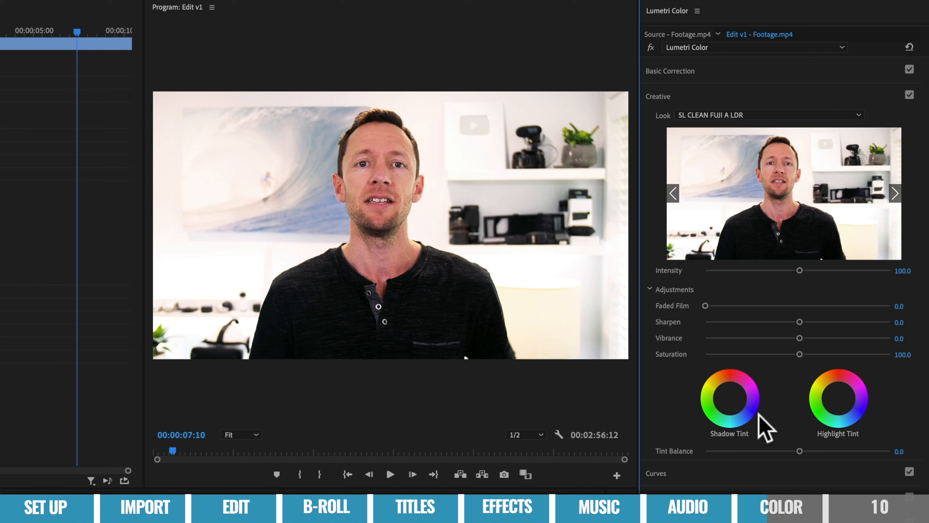
click(866, 115)
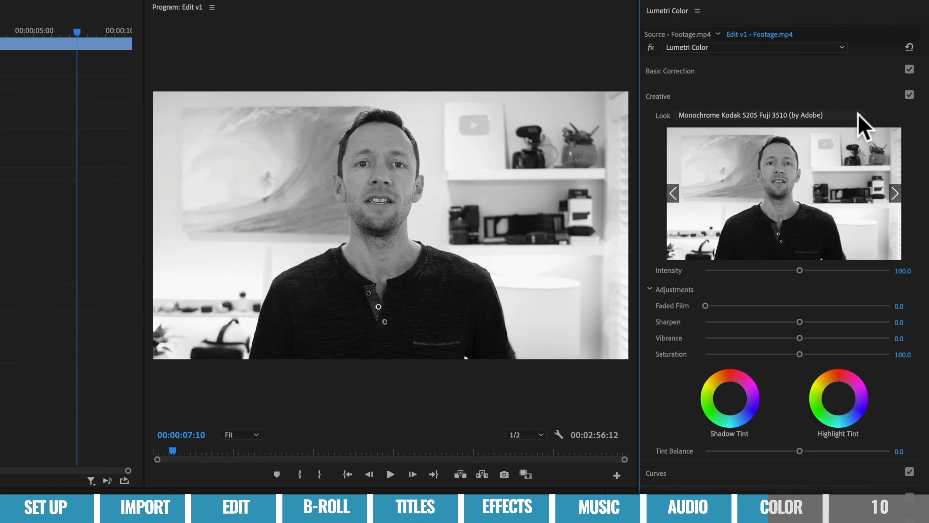
click(858, 115)
scroll(804, 204, up, 5)
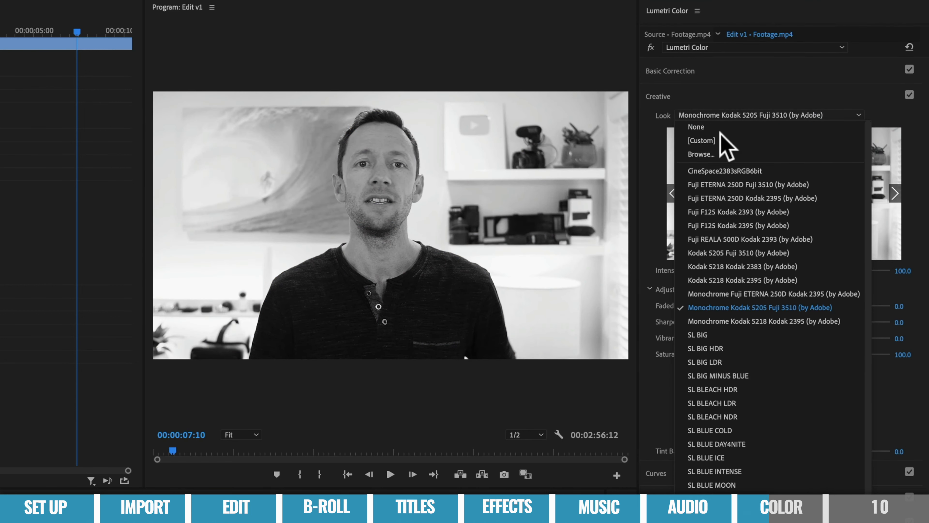
click(700, 127)
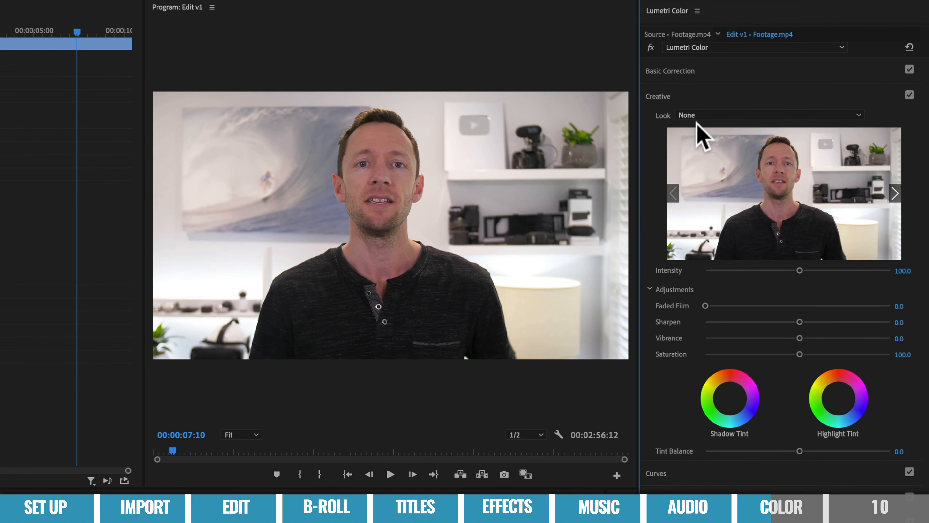
In the clip's Basic Correction, set Exposure to 0.4, Contrast to 31.8 and Temperature to 4.3.
click(701, 71)
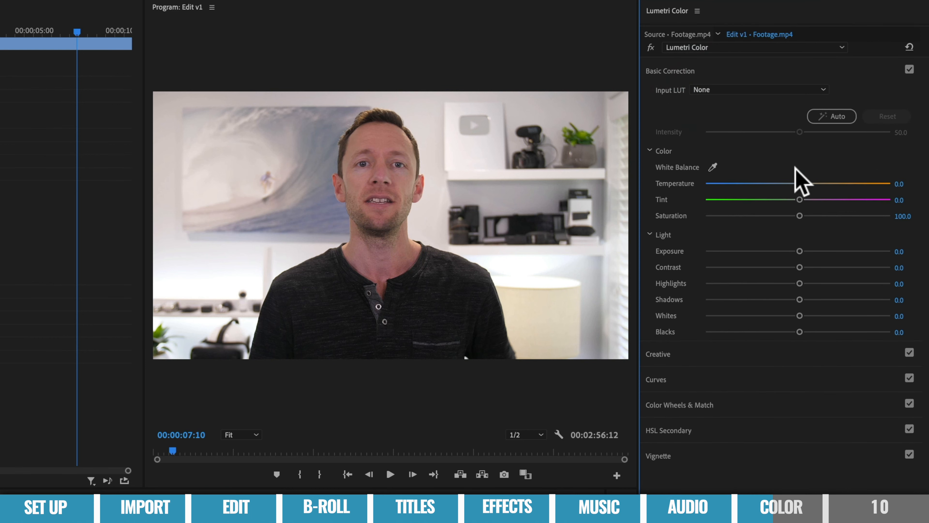
click(799, 251)
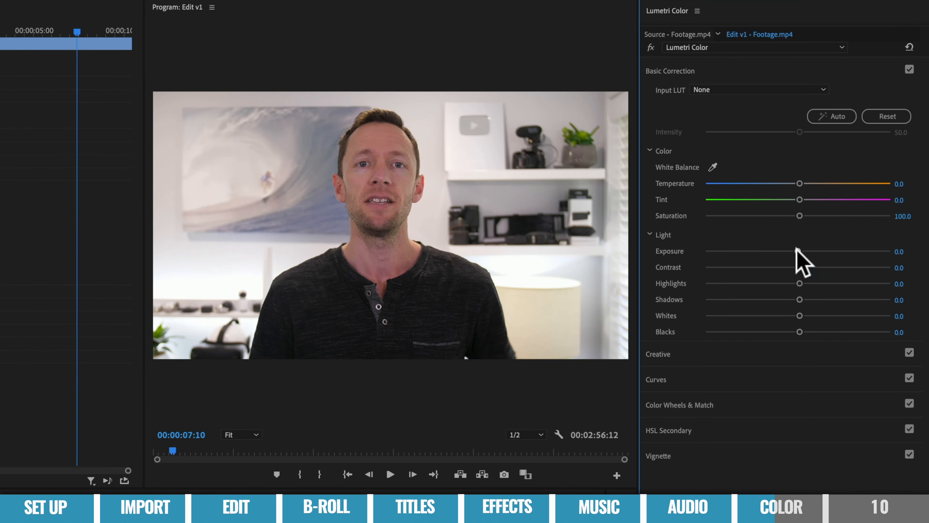
mouse_move(803, 251)
mouse_down()
mouse_move(834, 251)
mouse_move(767, 253)
mouse_move(803, 251)
mouse_up()
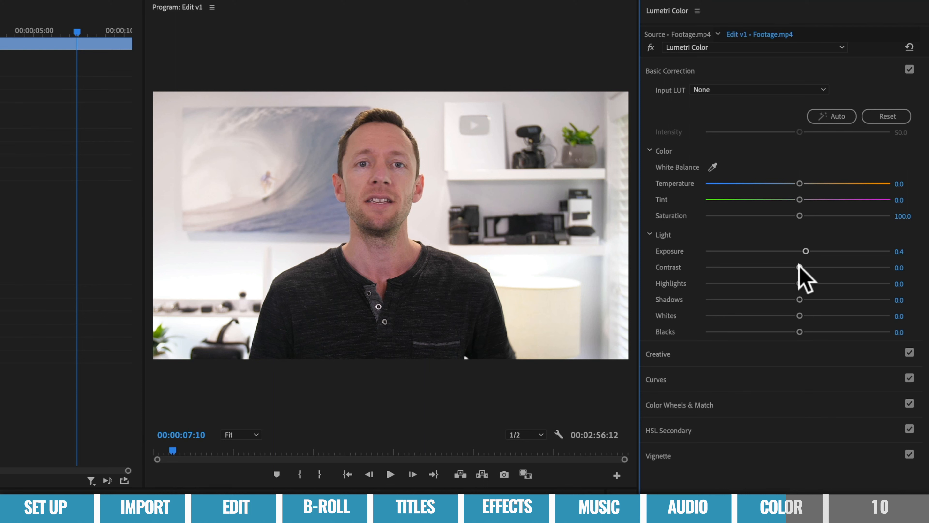
drag(799, 266, 827, 269)
drag(799, 183, 802, 183)
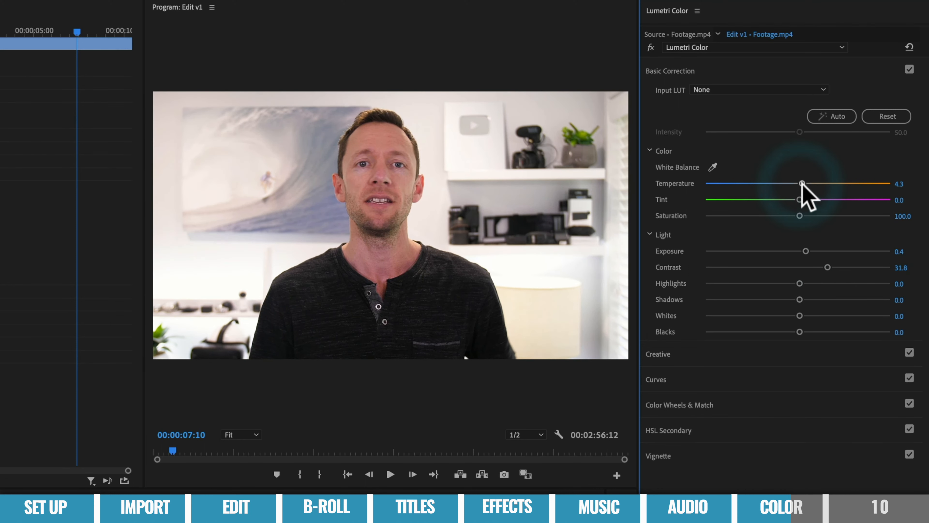
Sample the white wall below the shelf for white balance, and fine-tune Temperature to -5.7 and Tint to -1.7.
click(710, 167)
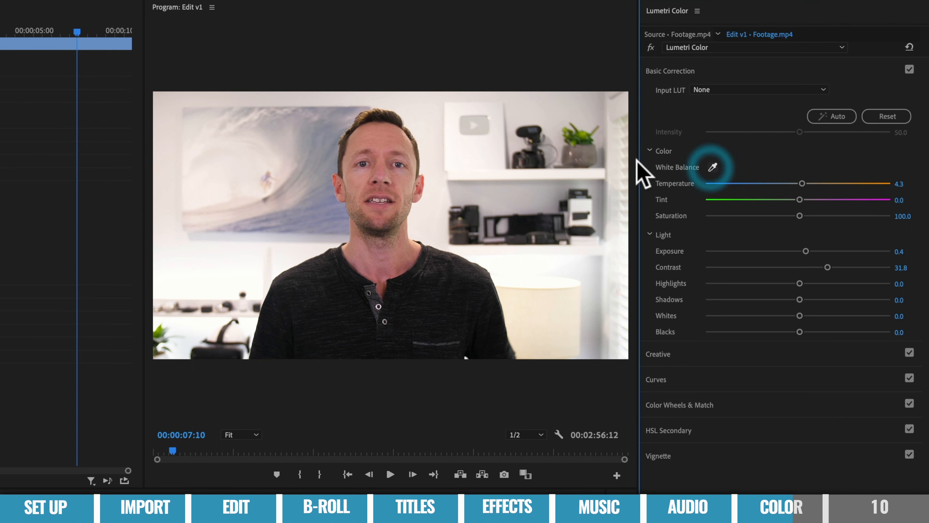
click(711, 167)
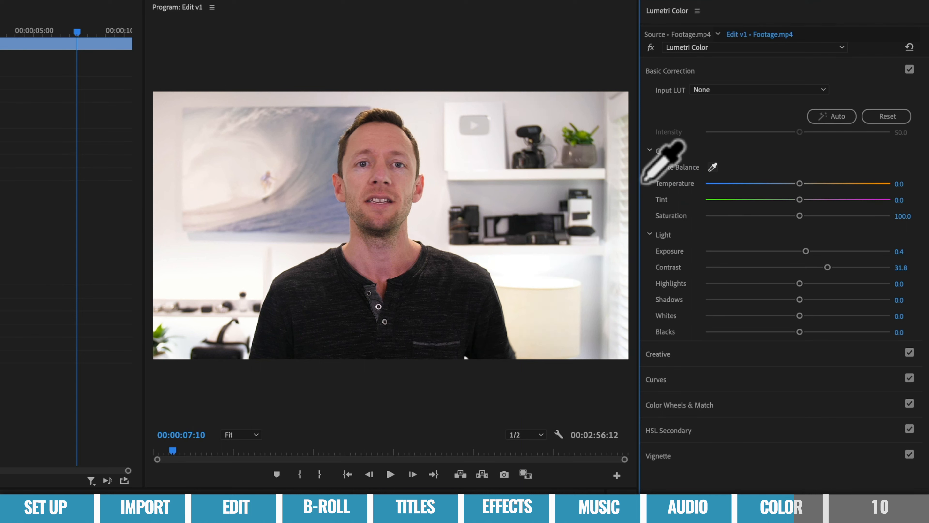
click(458, 191)
click(456, 194)
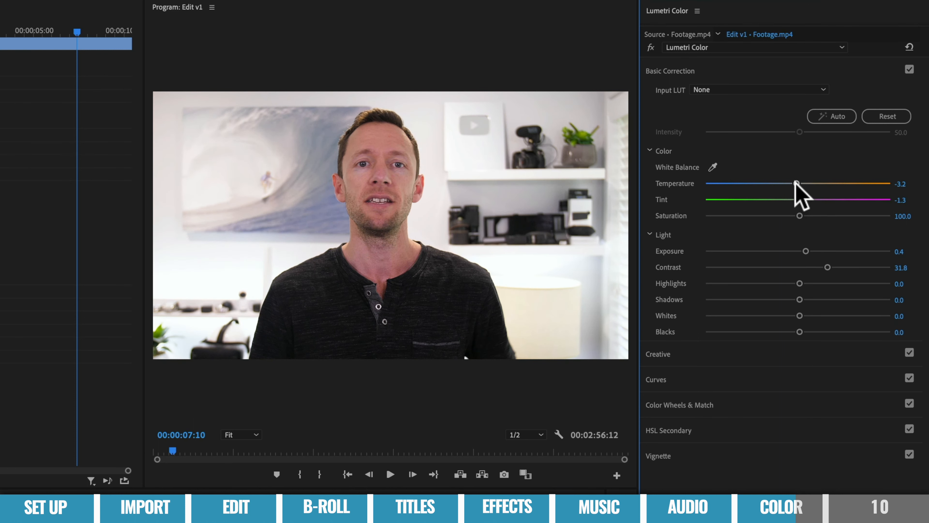
mouse_move(796, 183)
mouse_down()
mouse_move(767, 183)
mouse_move(812, 183)
mouse_move(780, 199)
mouse_move(805, 199)
mouse_move(796, 200)
mouse_up()
drag(796, 183, 792, 184)
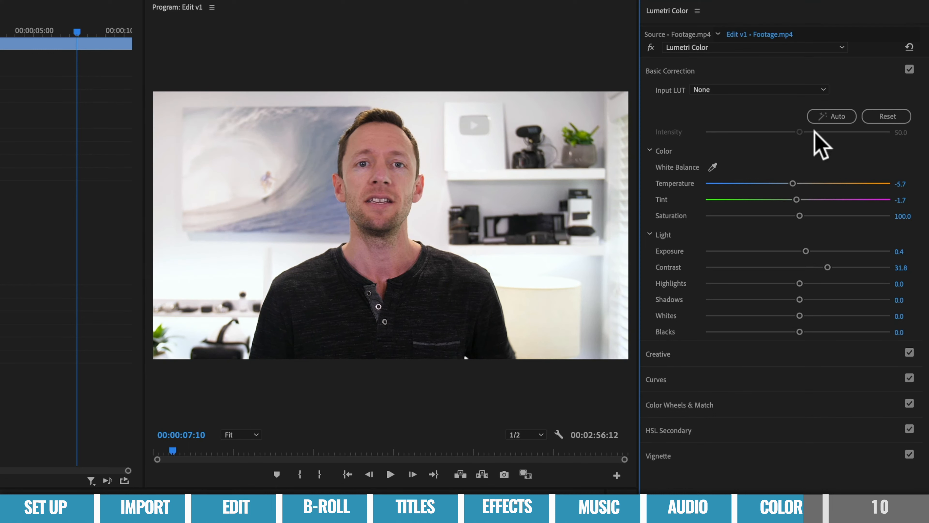
Turn Basic Correction off and on to compare the grade, and raise Saturation to 117.7.
click(909, 69)
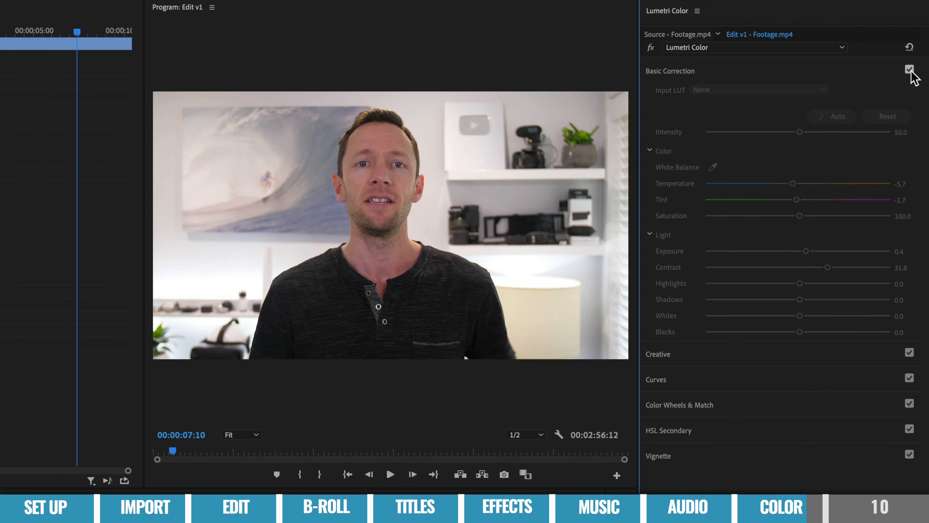
click(910, 70)
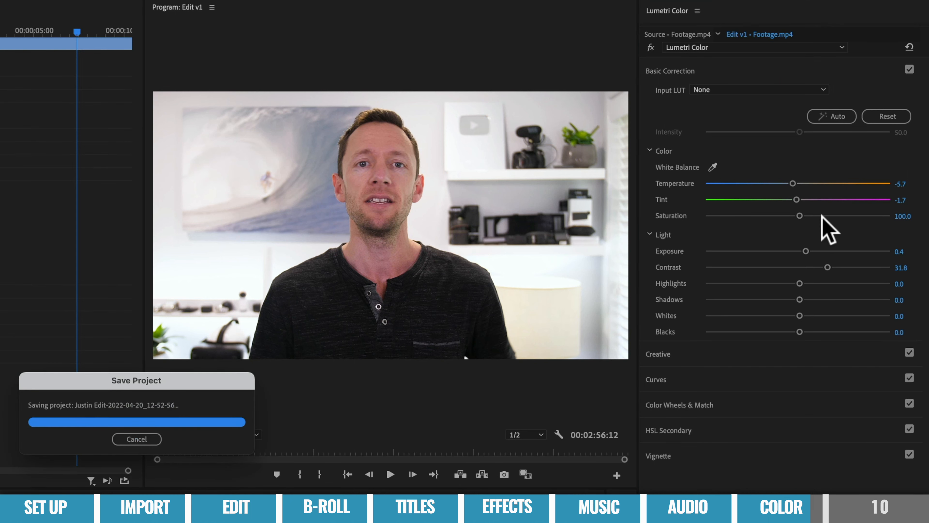
mouse_move(799, 216)
mouse_down()
mouse_move(883, 216)
mouse_move(692, 216)
mouse_move(813, 219)
mouse_up()
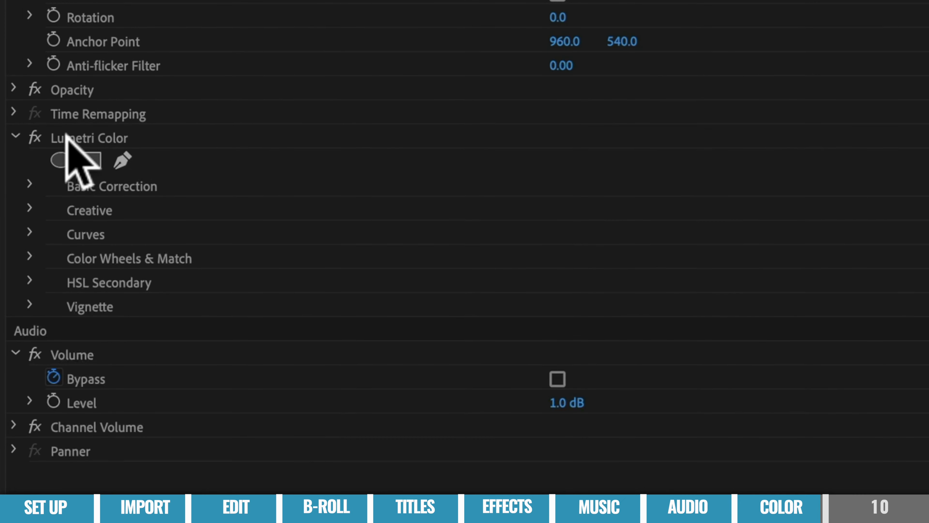
Copy the first clip's Lumetri Color effect and paste it onto the remaining Footage.mp4 clips on V1.
right_click(82, 134)
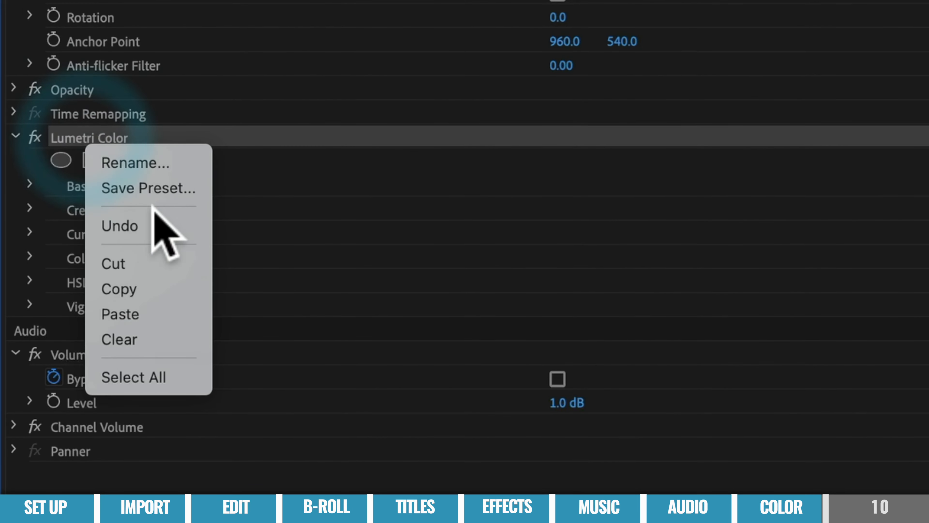
click(160, 283)
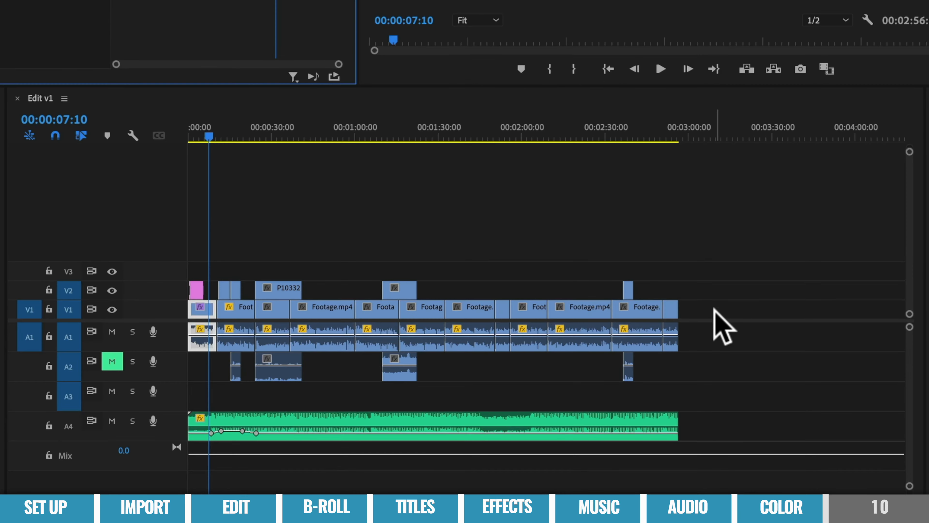
drag(714, 308, 222, 350)
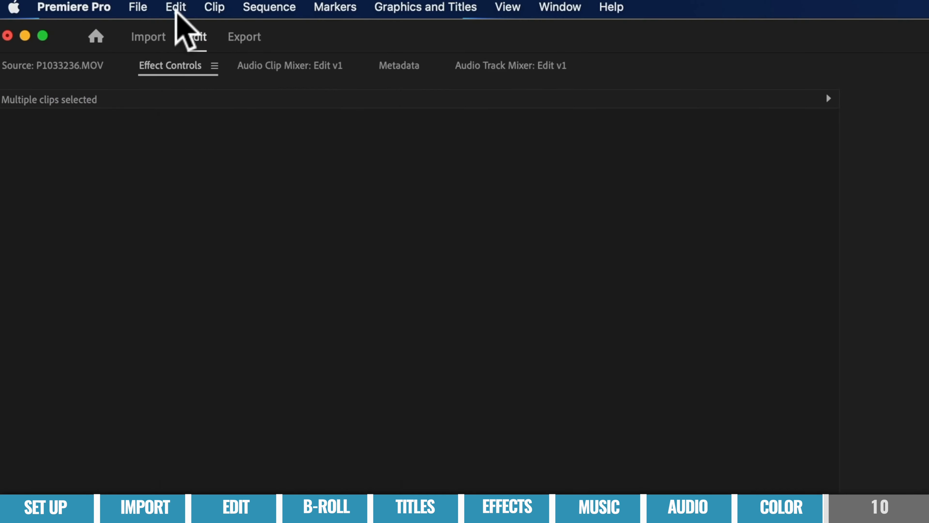
click(175, 10)
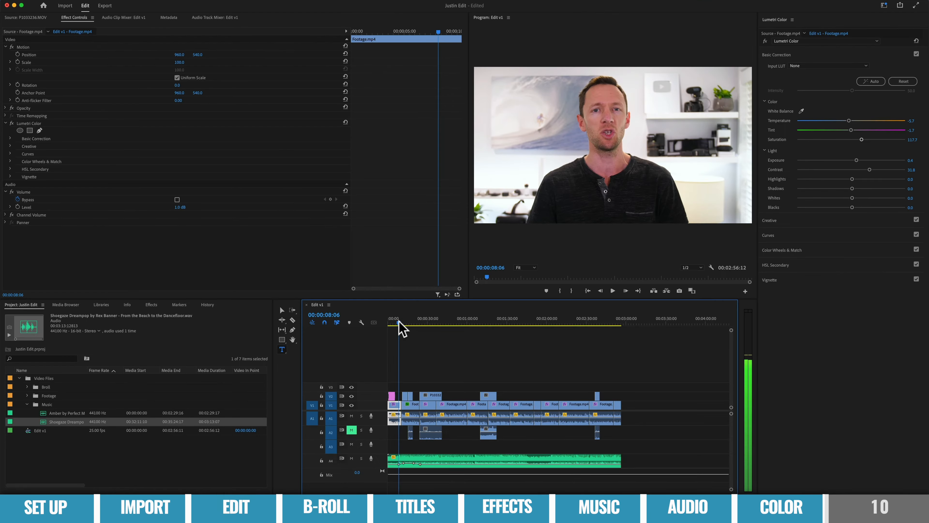
Check the grade at 00:00:48:19 and examine the B-roll clip at 00:00:33:18.
click(440, 321)
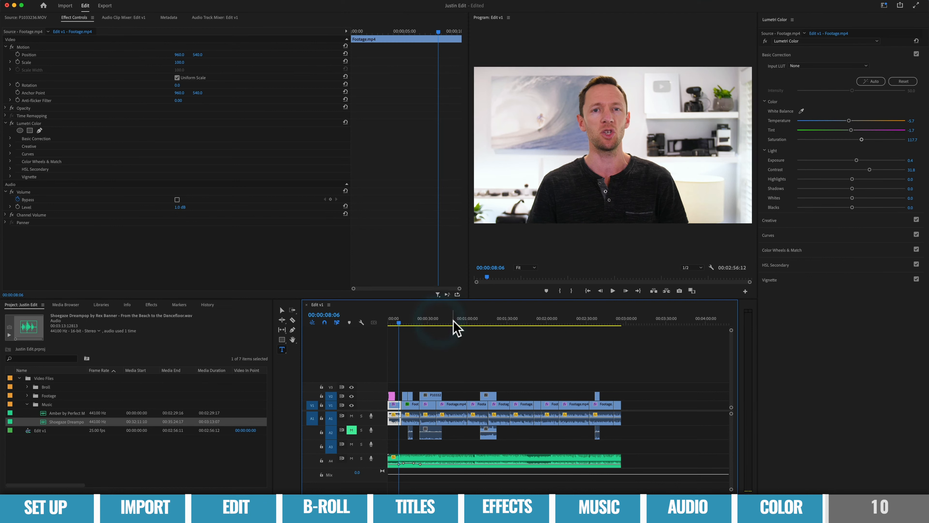
click(453, 321)
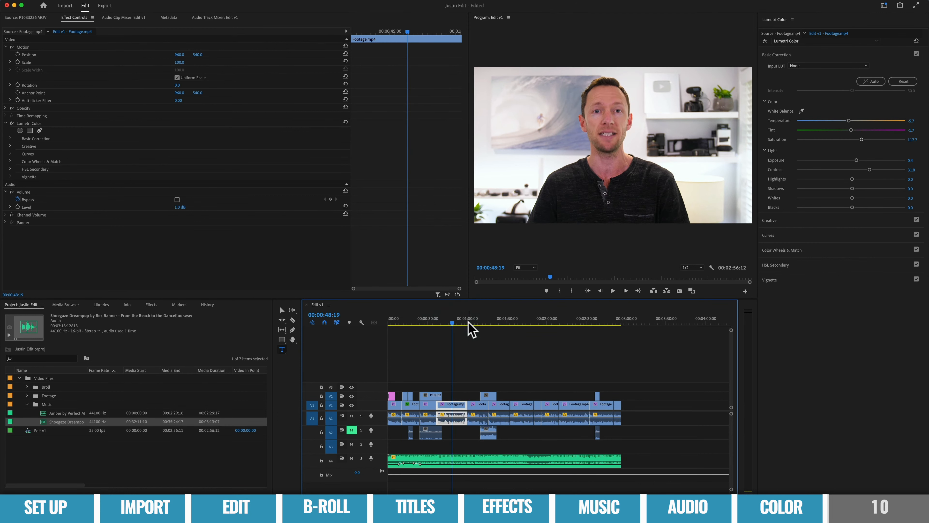
click(433, 322)
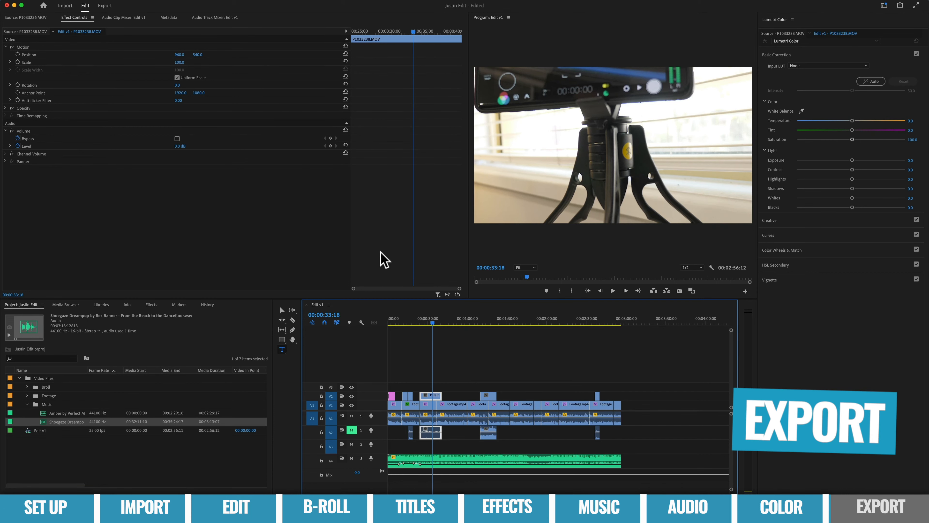
Open the export settings for Edit v1 and select the YouTube destination.
click(105, 6)
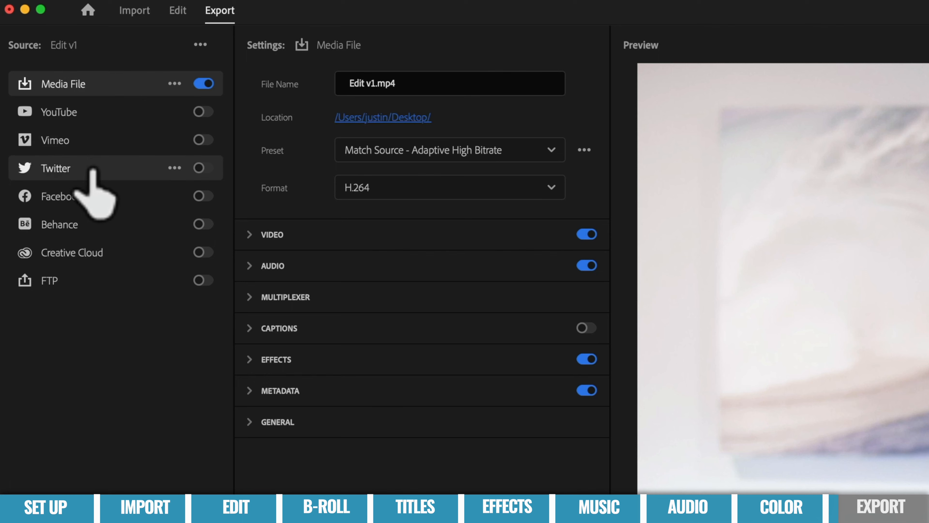
click(102, 114)
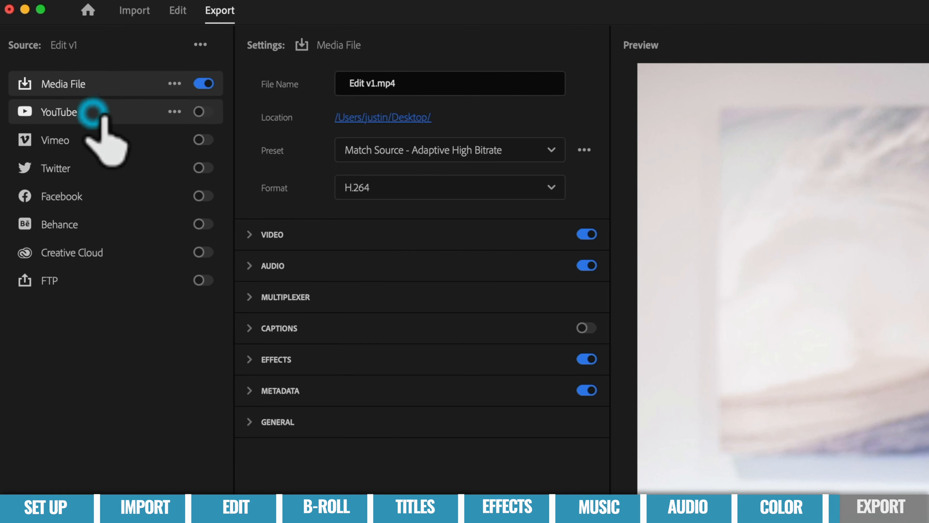